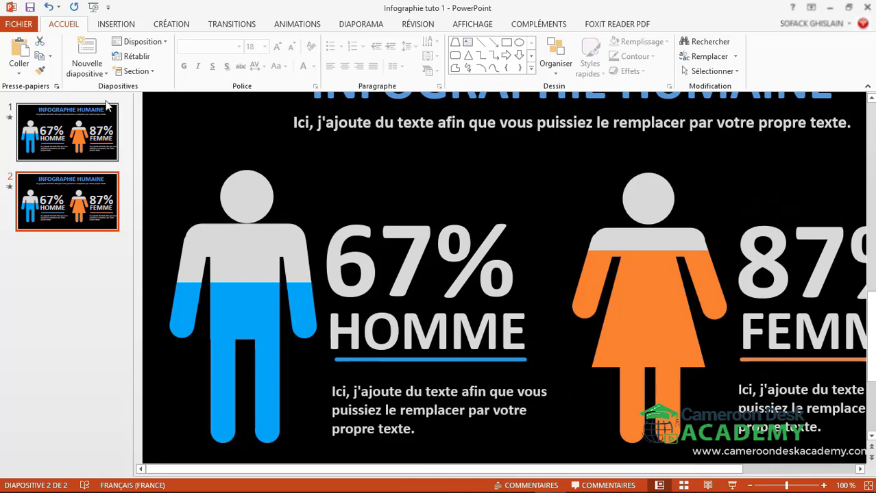
# Add a blank third slide with a light grey (white, 5% darker) solid background fill.
pyautogui.click(84, 71)
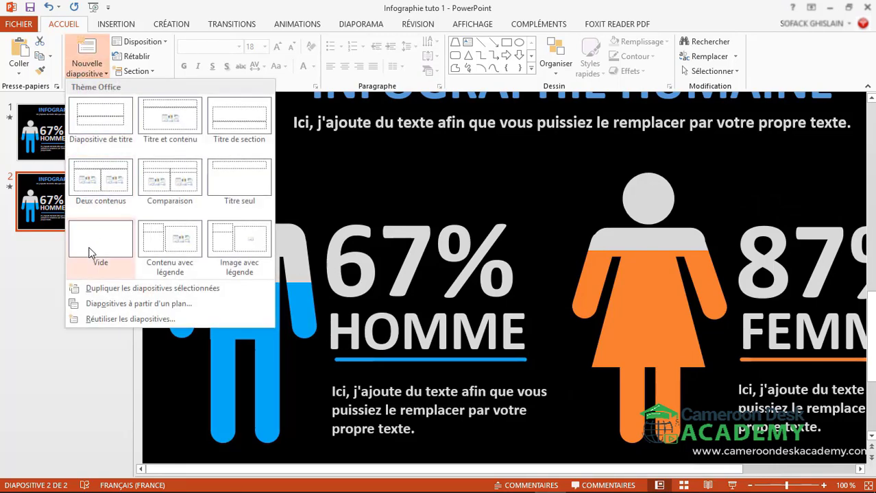
pyautogui.click(91, 253)
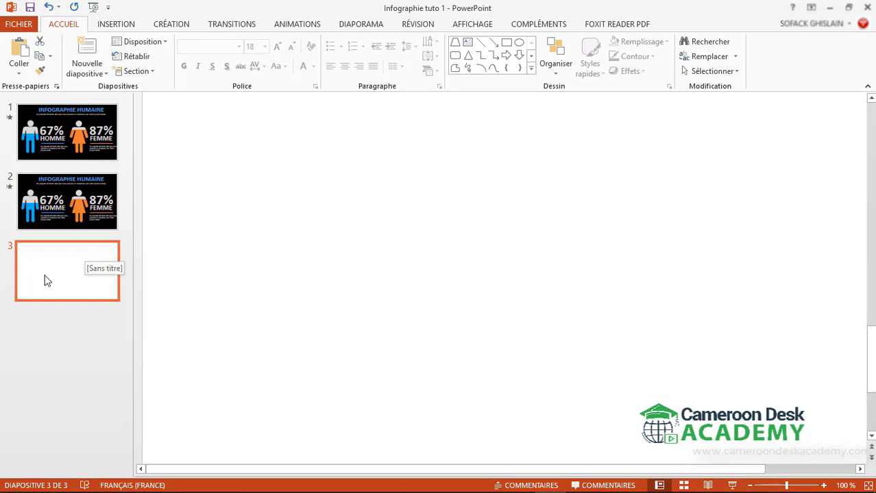
pyautogui.click(178, 26)
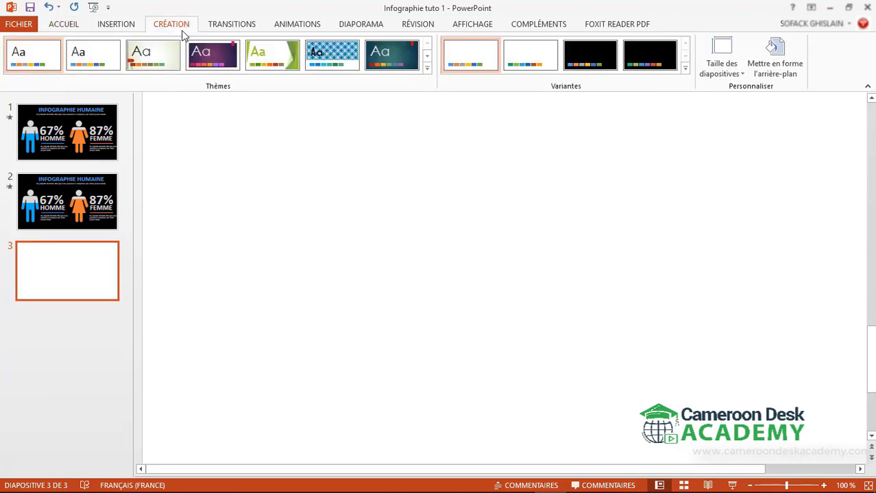
pyautogui.click(775, 60)
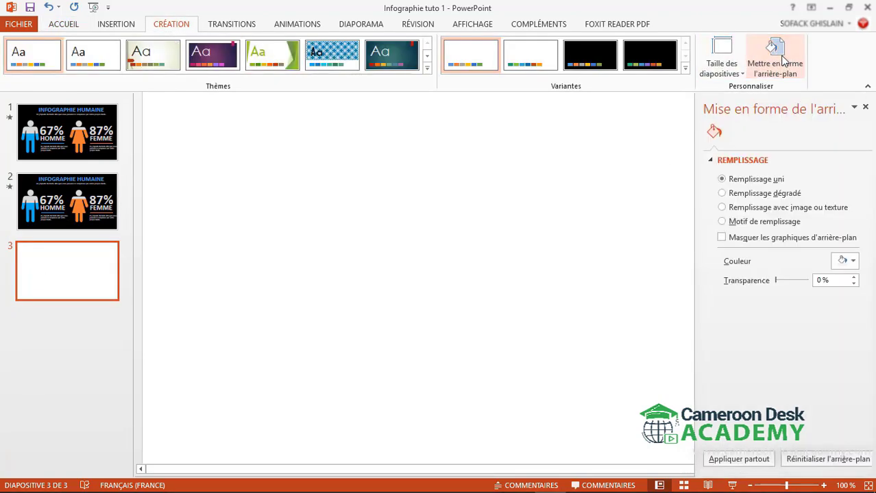
pyautogui.click(850, 261)
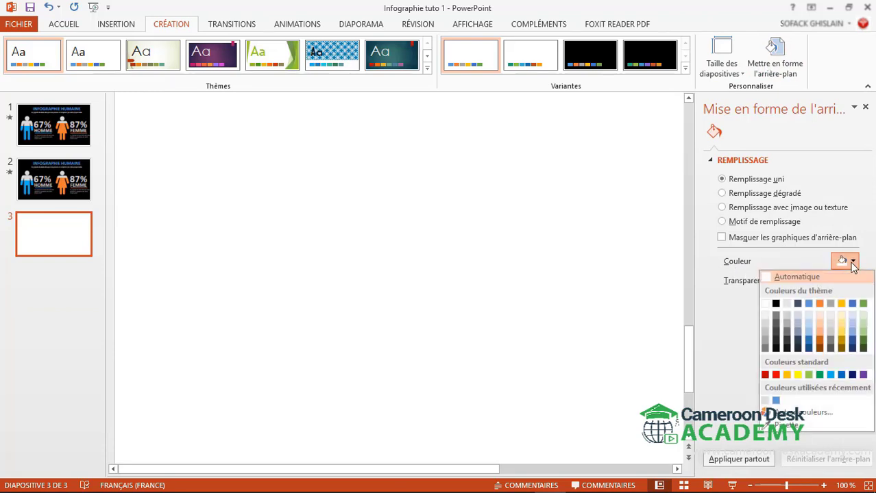
pyautogui.click(764, 315)
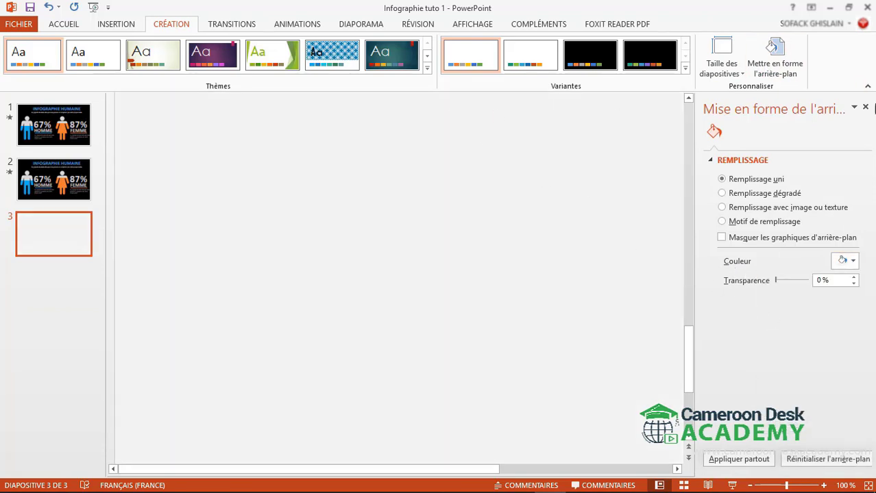
pyautogui.click(865, 107)
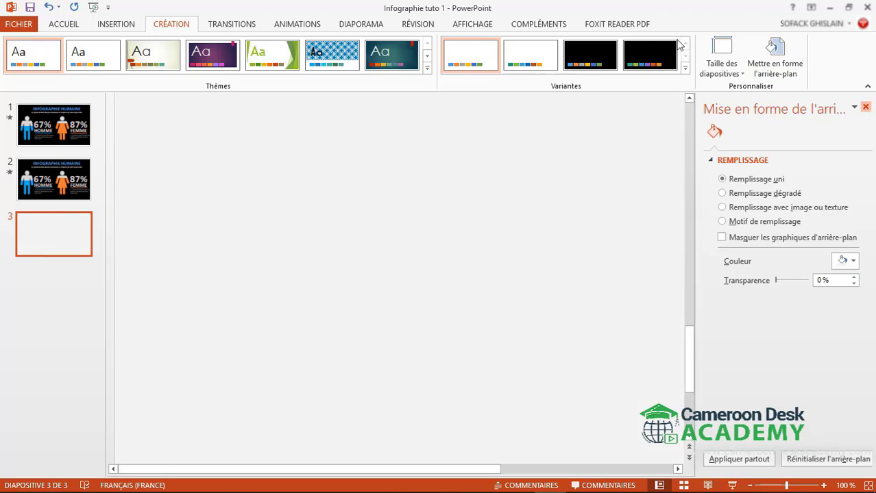
pyautogui.click(61, 25)
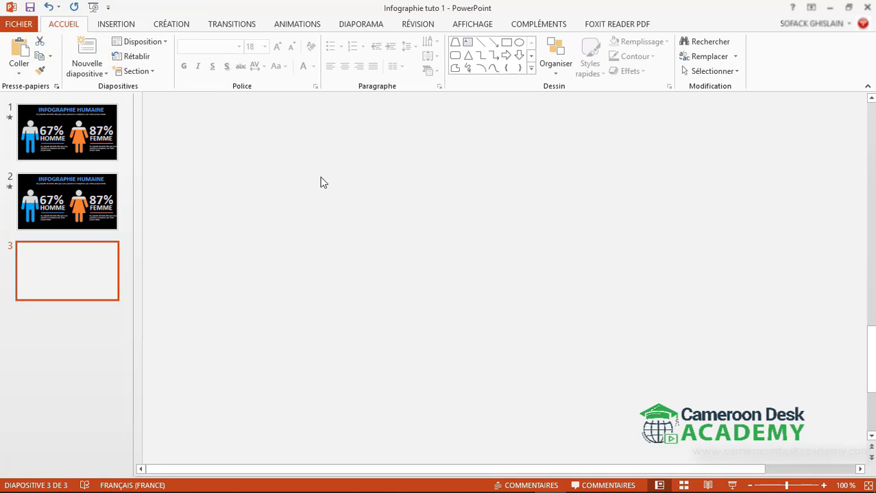
# Draw a 4,48 × 3,63 cm blue rectangle left of the slide centre with no outline.
pyautogui.keyDown('ctrl'); pyautogui.scroll(-2, 323, 182); pyautogui.keyUp('ctrl')
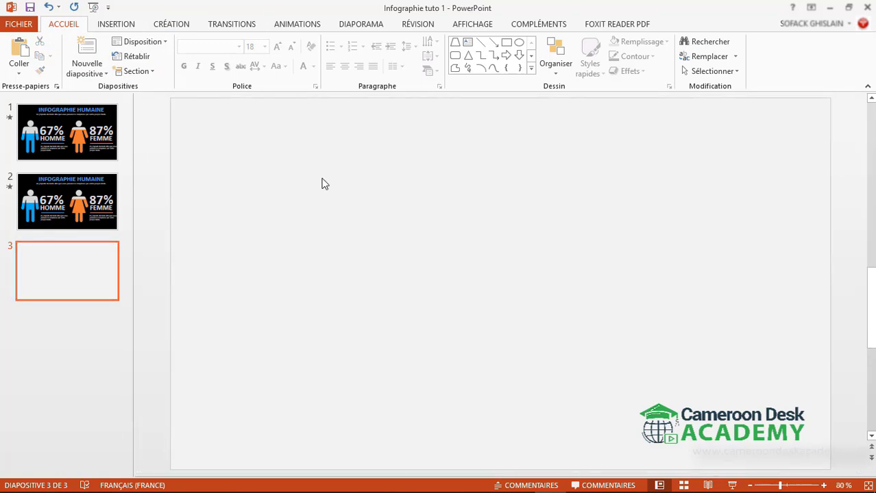
pyautogui.keyDown('ctrl'); pyautogui.scroll(-1, 322, 183); pyautogui.keyUp('ctrl')
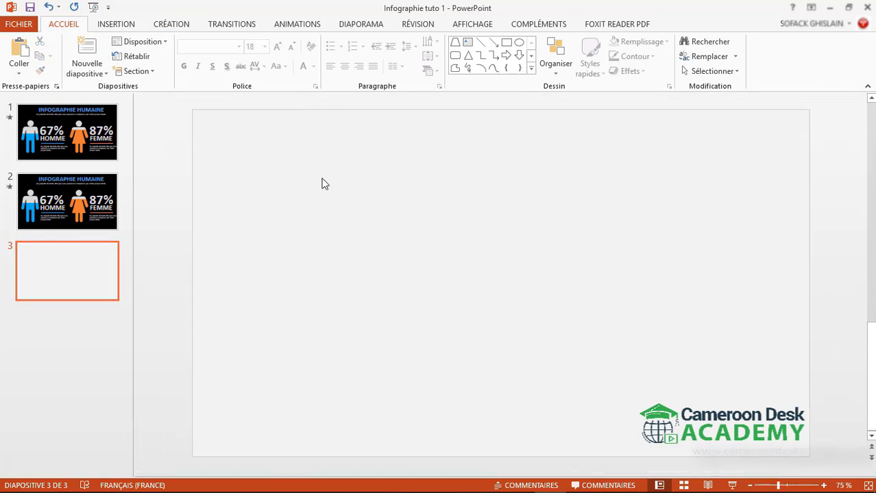
pyautogui.click(507, 45)
pyautogui.moveTo(318, 245); pyautogui.dragTo(384, 327)
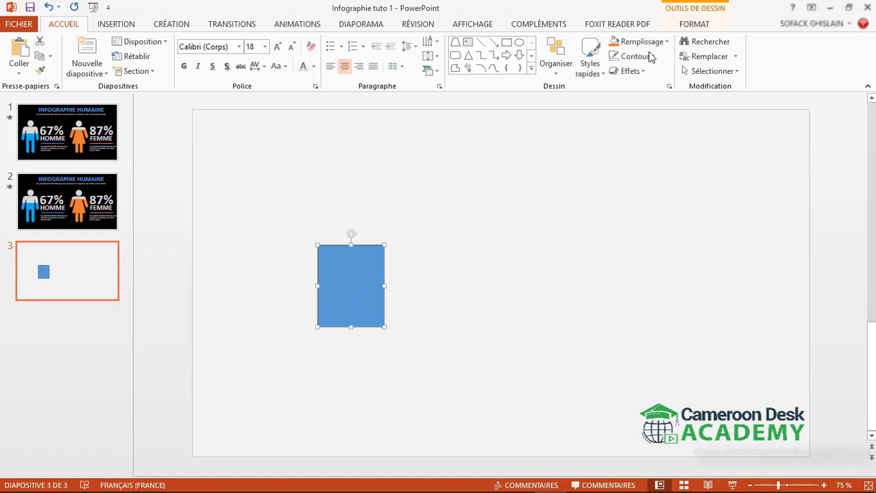
pyautogui.click(661, 26)
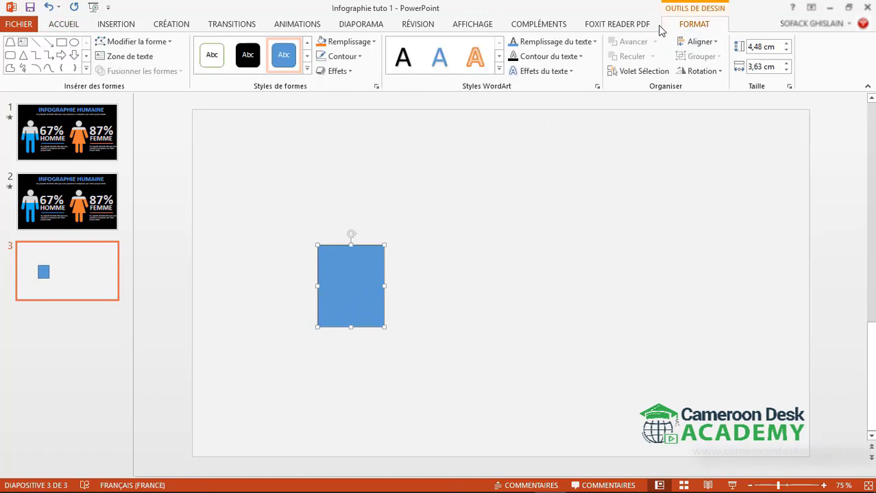
pyautogui.click(356, 58)
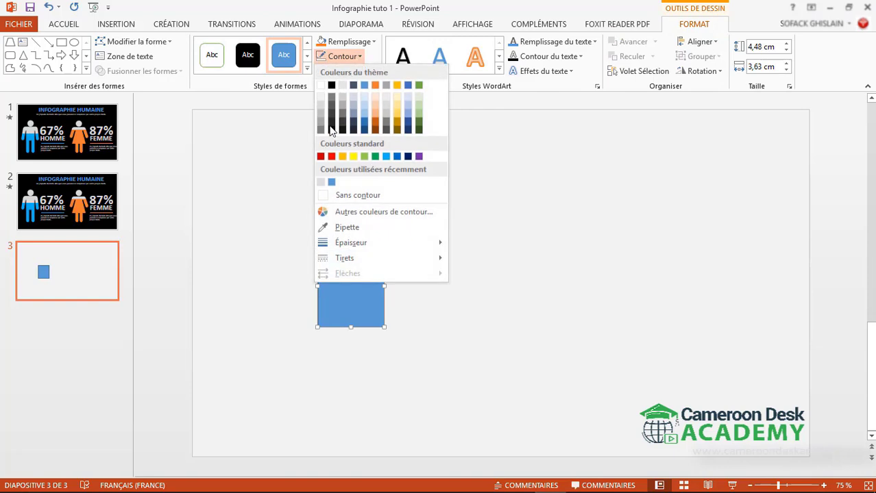
pyautogui.click(346, 196)
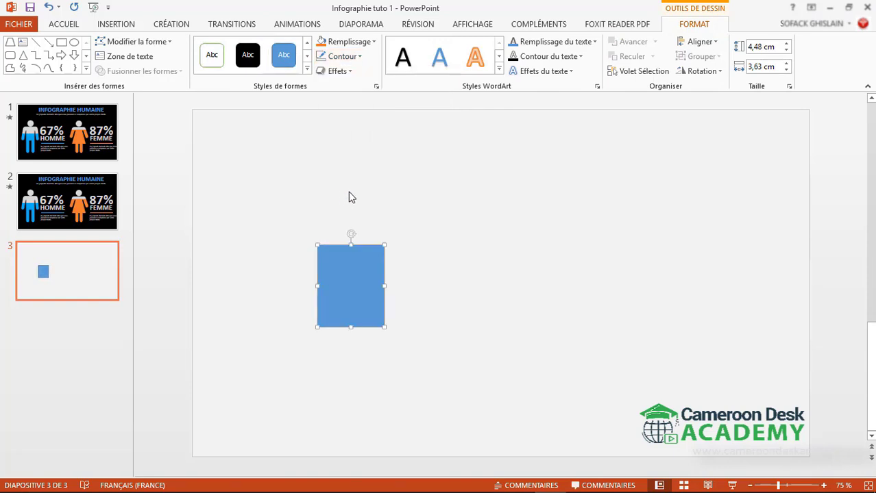
pyautogui.click(13, 58)
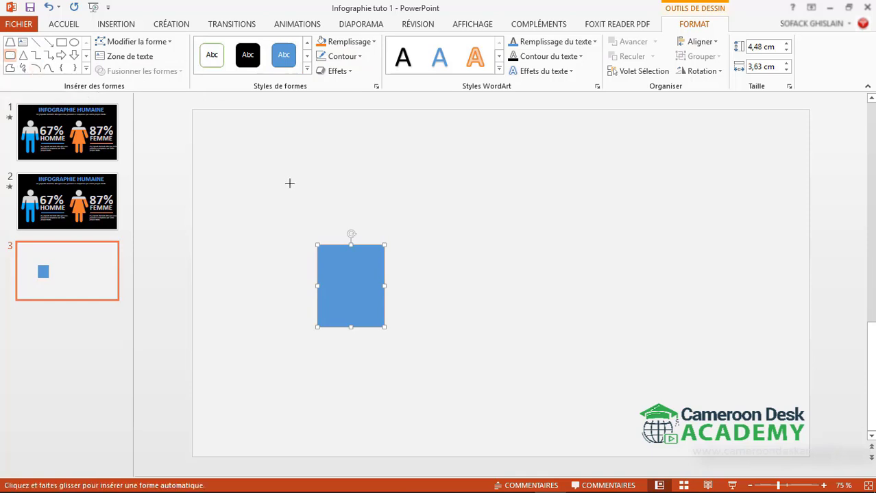
# Draw a fully rounded, outline-free 1,45 × 6,32 cm pill and lay it across the rectangle's top.
pyautogui.moveTo(289, 183); pyautogui.dragTo(404, 210)
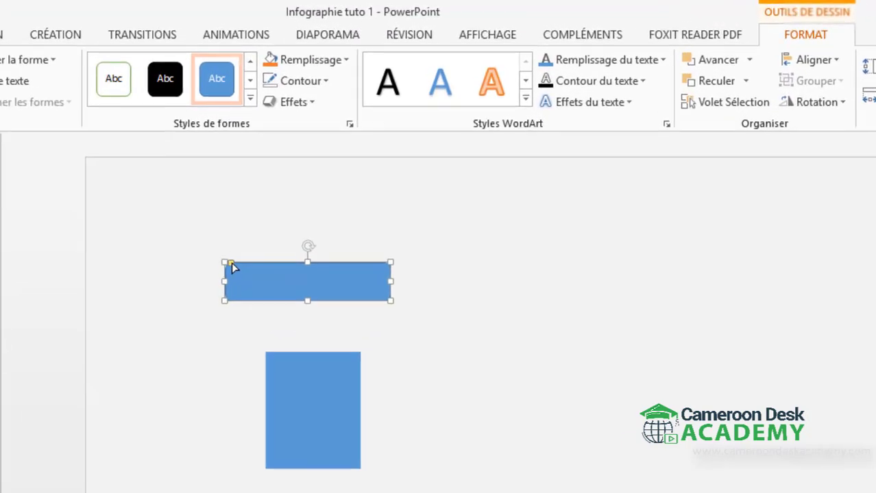
pyautogui.moveTo(231, 263); pyautogui.dragTo(232, 266)
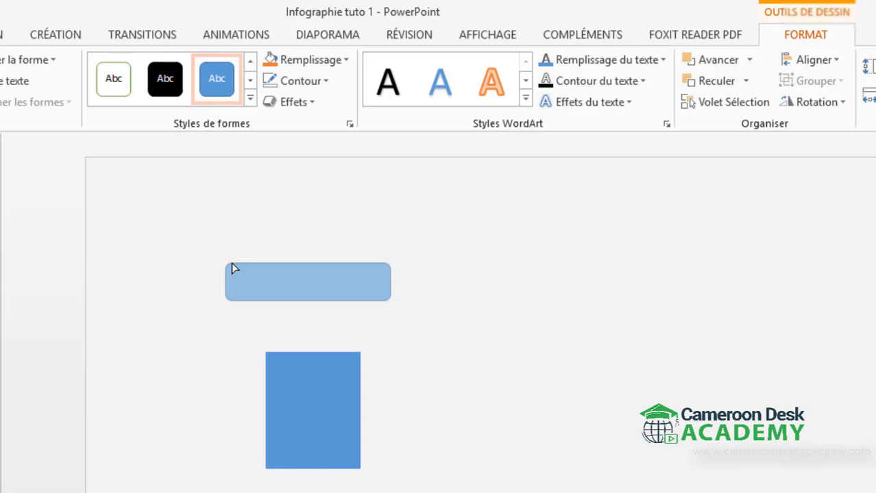
pyautogui.moveTo(232, 269); pyautogui.dragTo(314, 205)
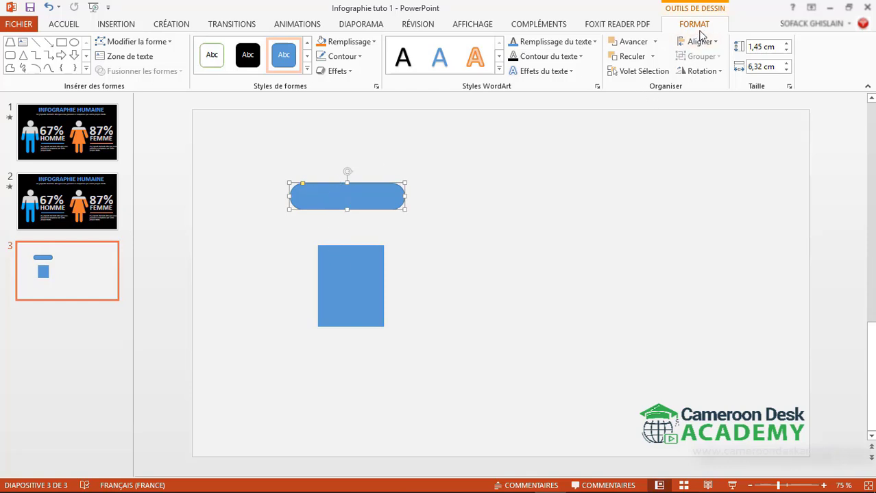
pyautogui.click(356, 57)
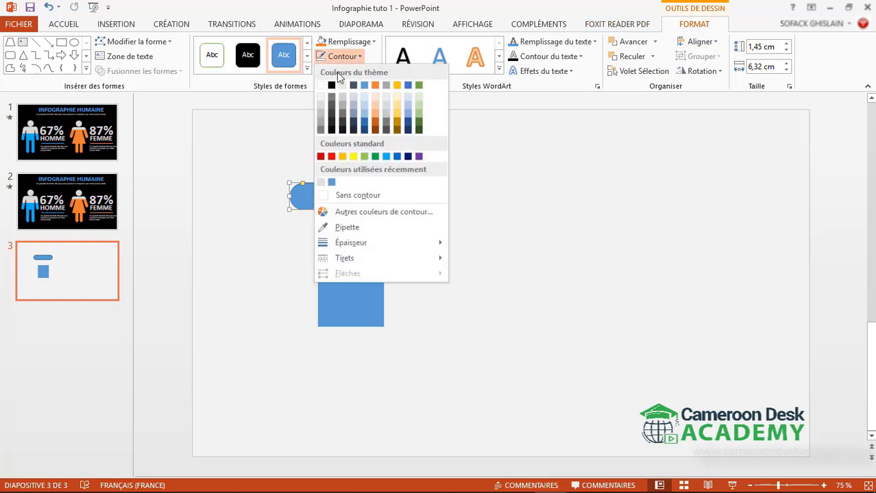
pyautogui.click(366, 196)
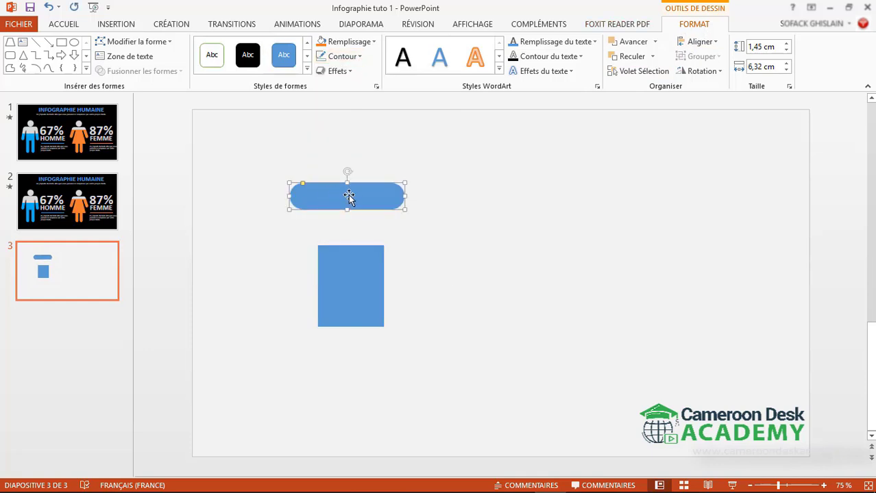
pyautogui.moveTo(336, 197); pyautogui.dragTo(343, 248)
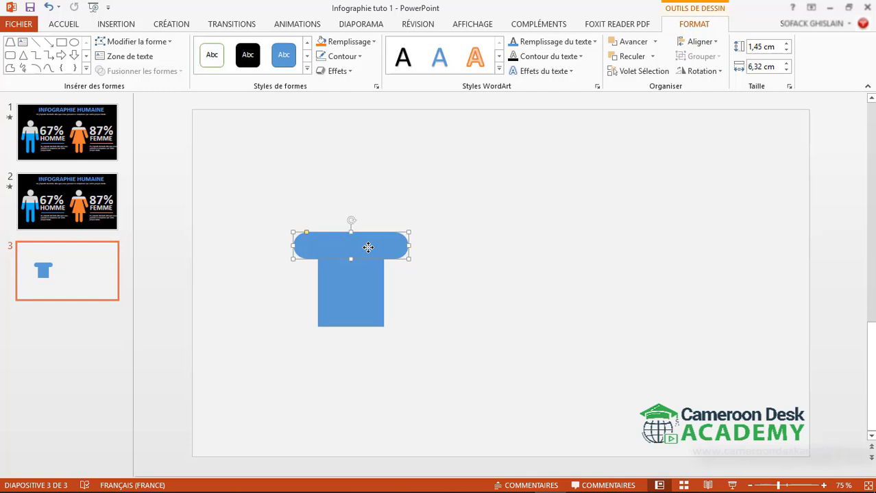
# Duplicate the pill, rotate it 90°, resize it to 1,27 × 5,72 cm, and hang it down the T's right side.
pyautogui.hotkey('ctrl', 'd')
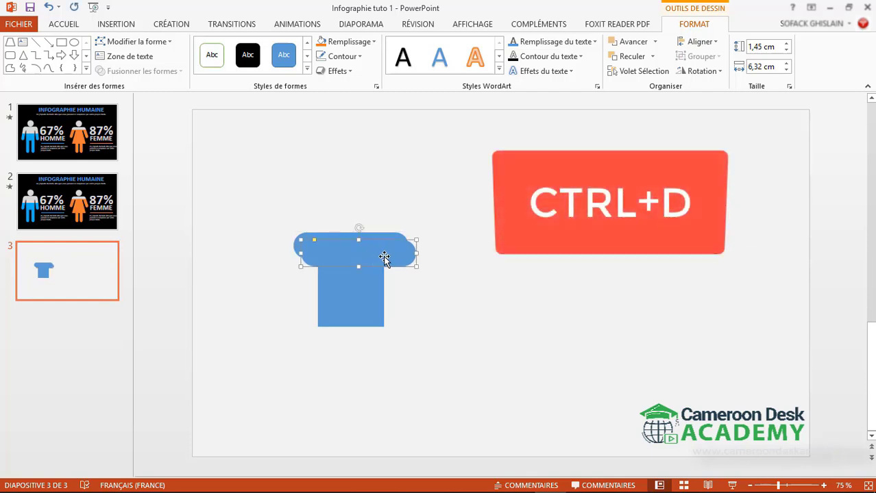
pyautogui.moveTo(383, 257); pyautogui.dragTo(498, 289)
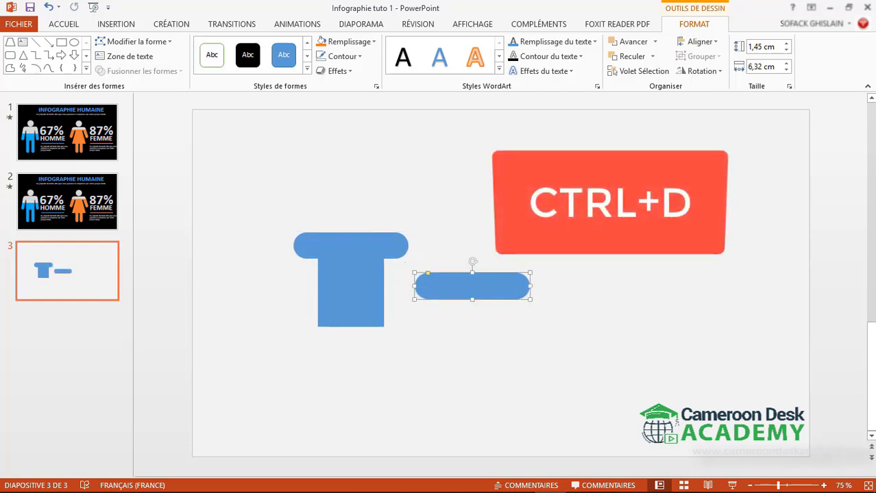
pyautogui.click(710, 72)
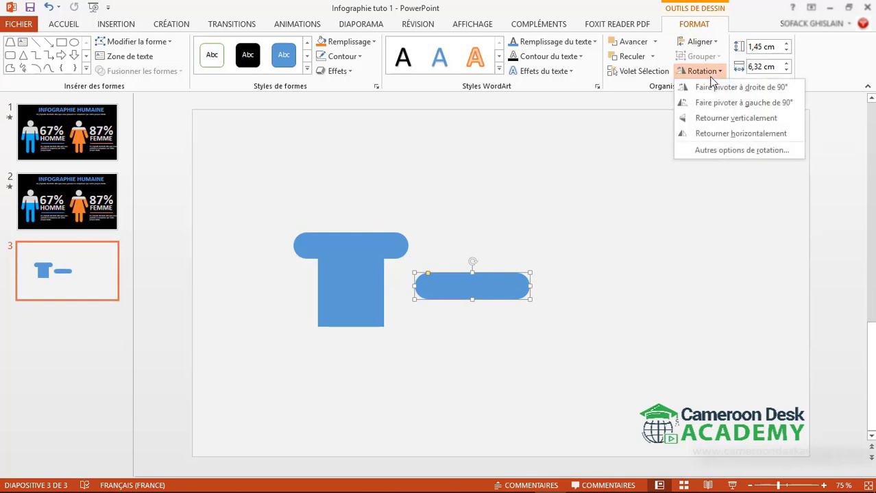
pyautogui.click(715, 88)
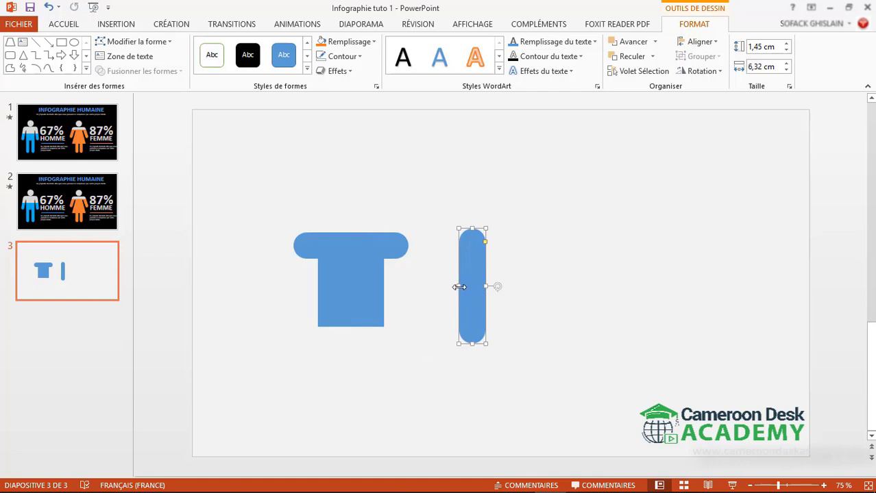
pyautogui.moveTo(459, 286); pyautogui.dragTo(463, 285)
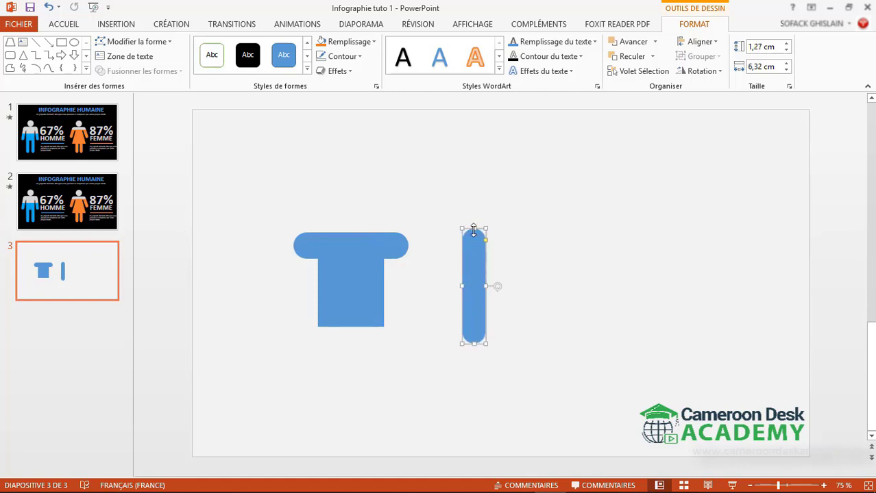
pyautogui.moveTo(473, 229); pyautogui.dragTo(473, 240)
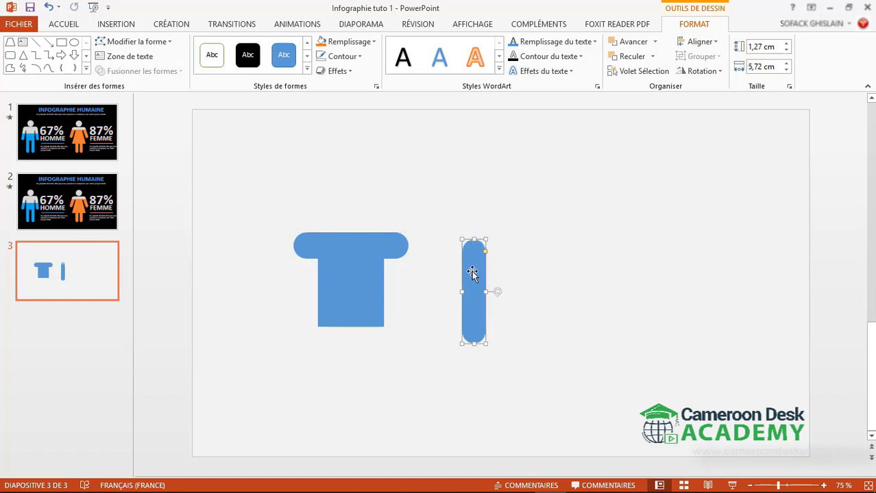
pyautogui.moveTo(477, 278); pyautogui.dragTo(405, 279)
pyautogui.click(466, 286)
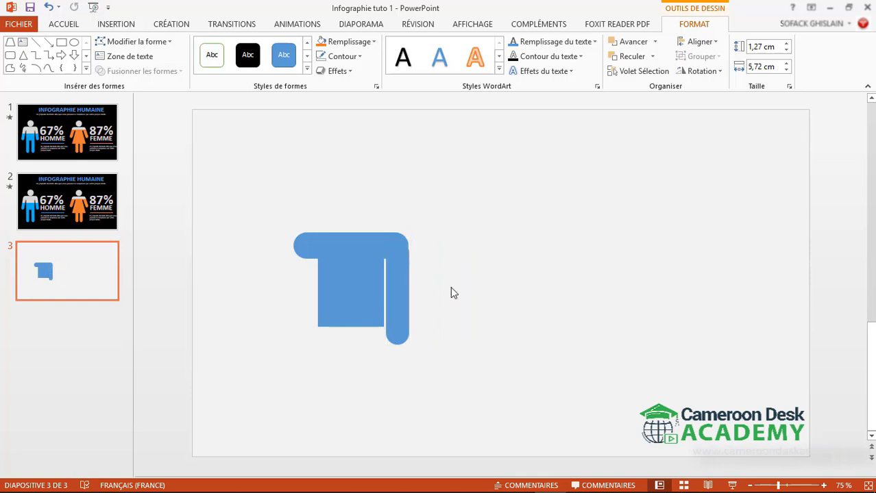
# Nudge the right arm pill and trim the top bar to end flush with it.
pyautogui.keyDown('ctrl'); pyautogui.scroll(1, 448, 288); pyautogui.keyUp('ctrl')
pyautogui.keyDown('ctrl'); pyautogui.scroll(1, 439, 291); pyautogui.keyUp('ctrl')
pyautogui.click(364, 290)
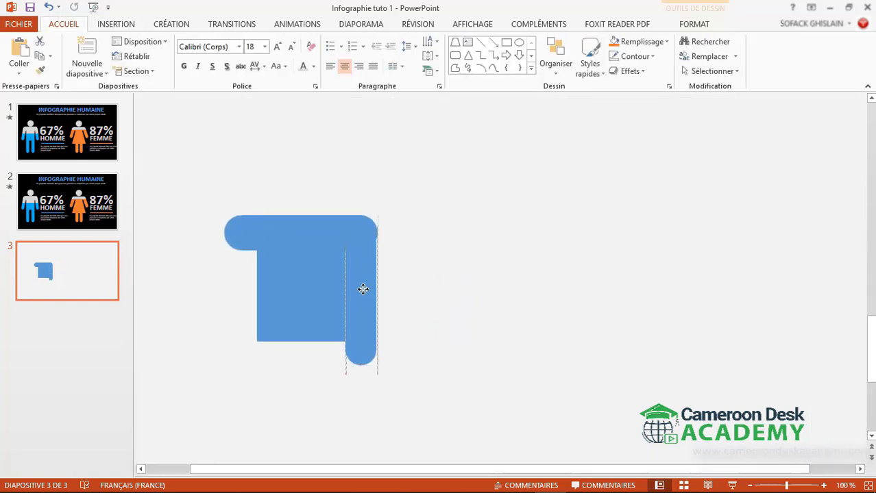
pyautogui.moveTo(364, 289); pyautogui.dragTo(366, 289)
pyautogui.click(340, 222)
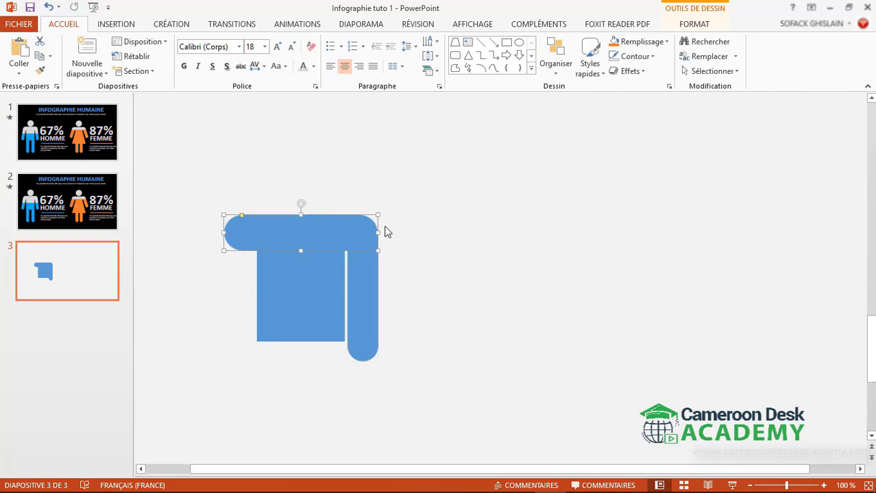
pyautogui.moveTo(377, 232); pyautogui.dragTo(378, 232)
pyautogui.click(414, 254)
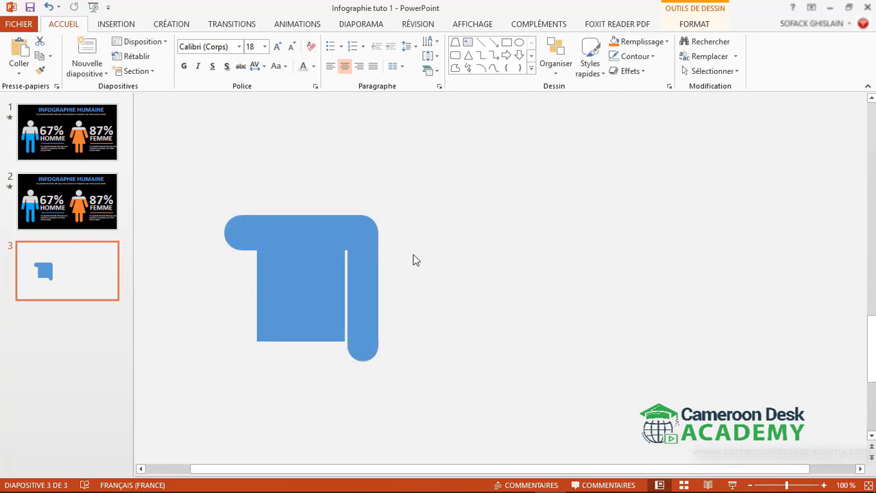
# Copy the right arm pill to the left side and stretch the top bar over it.
pyautogui.click(379, 310)
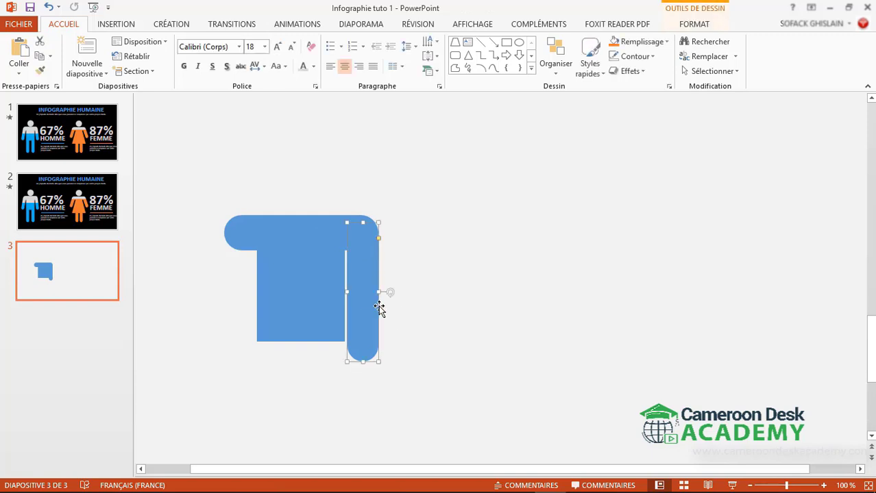
pyautogui.moveTo(379, 309); pyautogui.dragTo(238, 313)
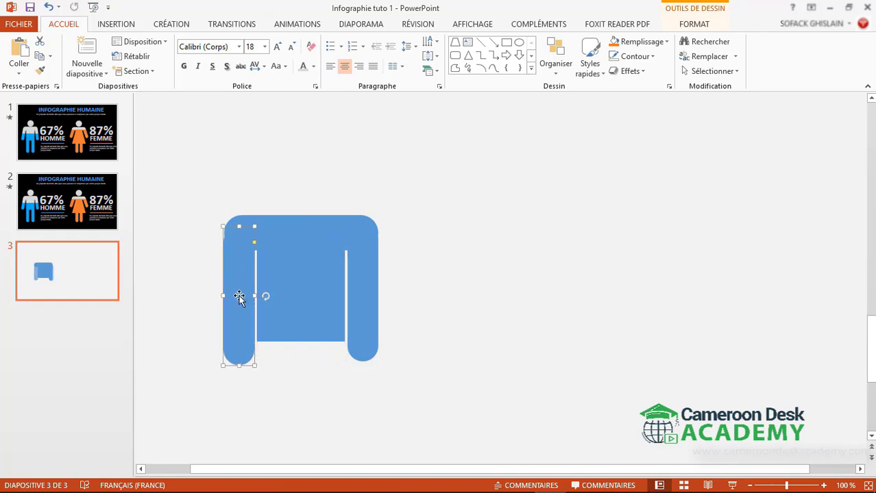
pyautogui.click(237, 224)
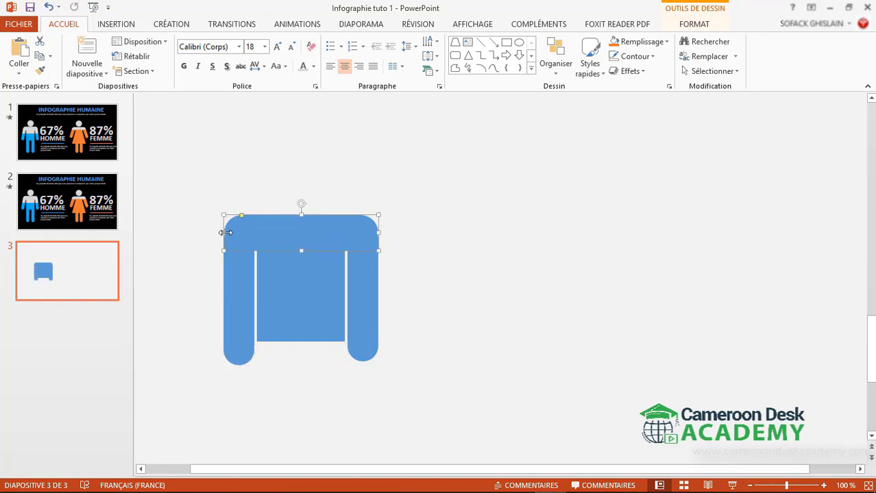
pyautogui.moveTo(226, 233); pyautogui.dragTo(224, 233)
pyautogui.click(266, 197)
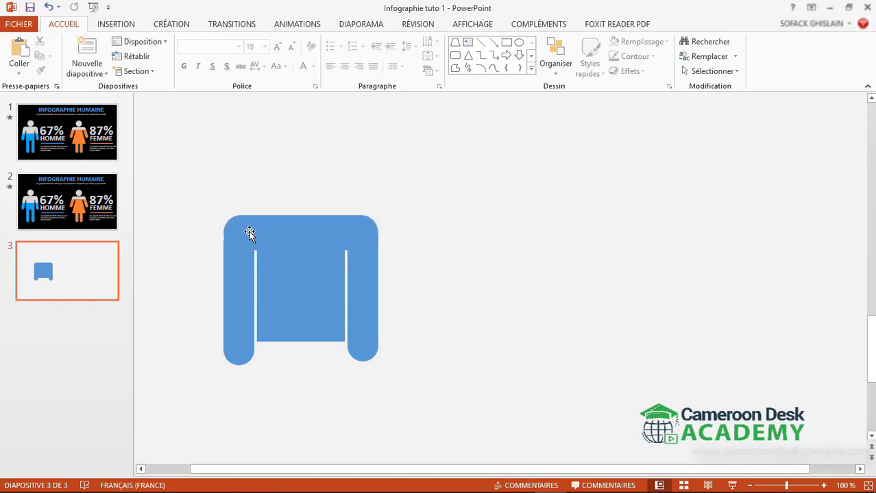
# Align the left arm's bottom with the right arm's bottom.
pyautogui.keyDown('ctrl'); pyautogui.scroll(10, 228, 273); pyautogui.keyUp('ctrl')
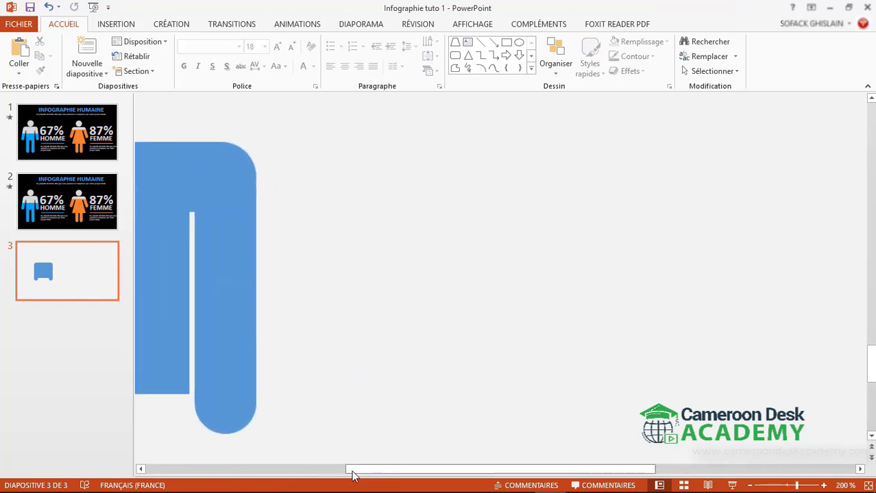
pyautogui.moveTo(352, 470); pyautogui.dragTo(287, 466)
pyautogui.click(172, 233)
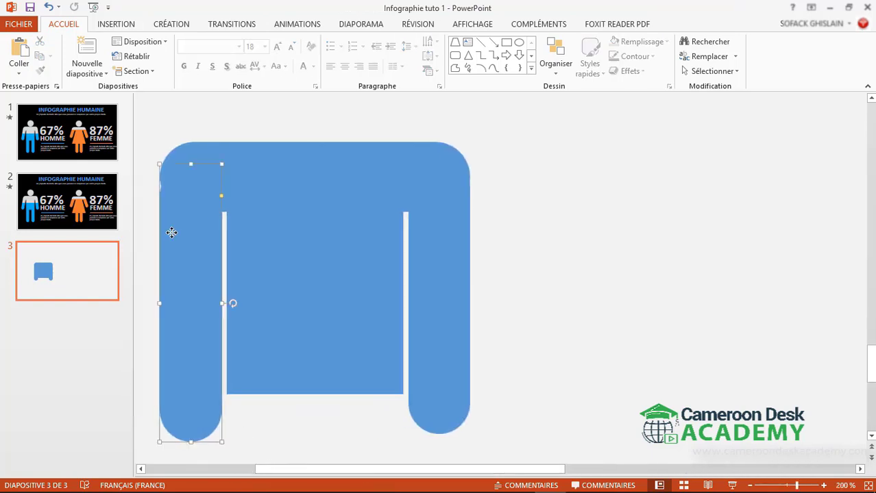
pyautogui.moveTo(181, 195); pyautogui.dragTo(176, 213)
pyautogui.click(578, 233)
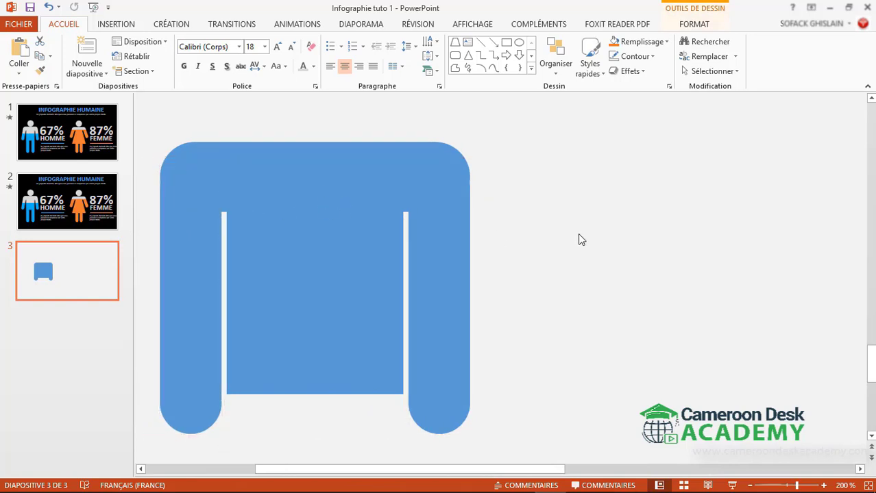
pyautogui.keyDown('ctrl'); pyautogui.scroll(-5, 509, 238); pyautogui.keyUp('ctrl')
pyautogui.keyDown('ctrl'); pyautogui.scroll(-2, 509, 238); pyautogui.keyUp('ctrl')
pyautogui.scroll(-1, 414, 389)
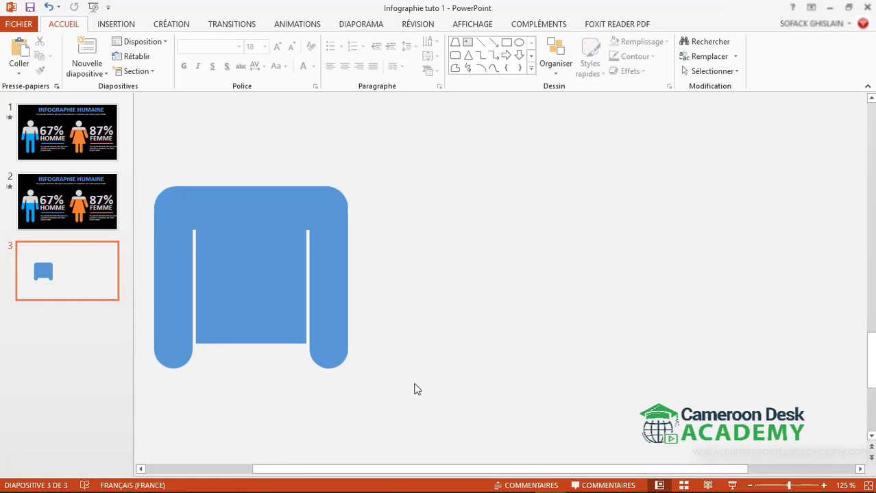
pyautogui.scroll(-2, 414, 390)
pyautogui.scroll(-2, 406, 366)
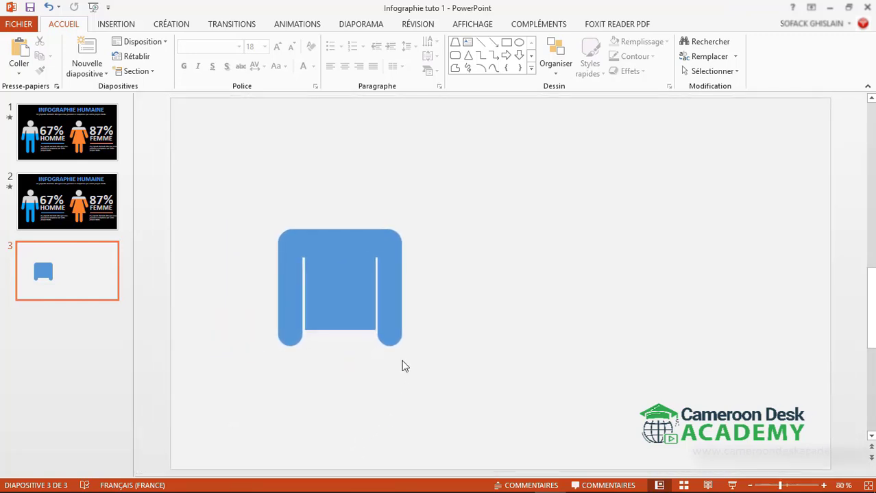
pyautogui.click(287, 278)
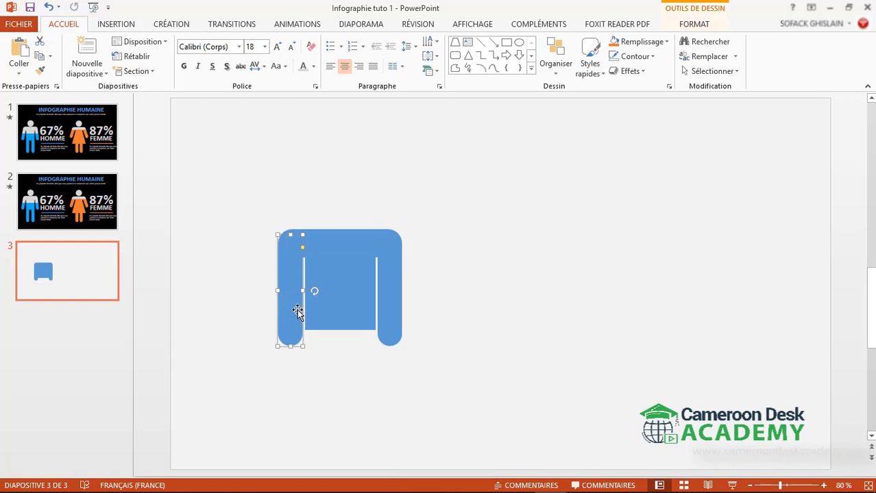
# Copy the arm pill below the torso as a longer leg, then copy that leg to the right.
pyautogui.moveTo(297, 310); pyautogui.dragTo(304, 319)
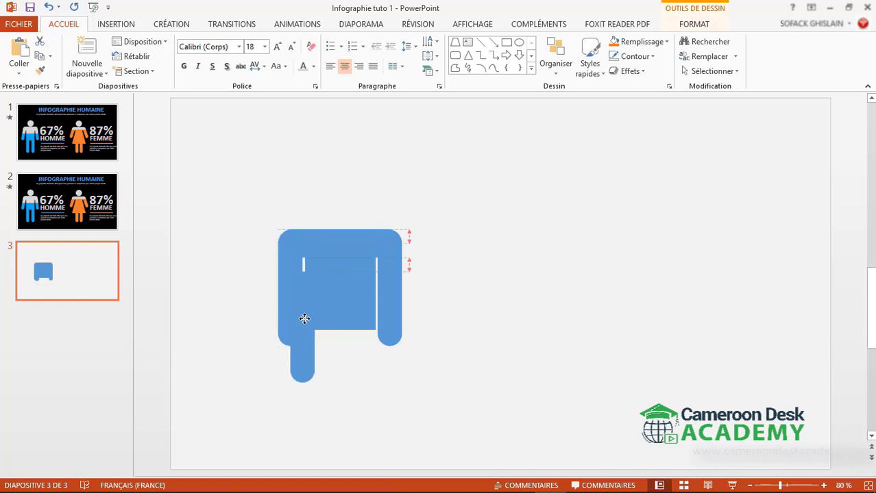
pyautogui.moveTo(304, 318); pyautogui.dragTo(317, 353)
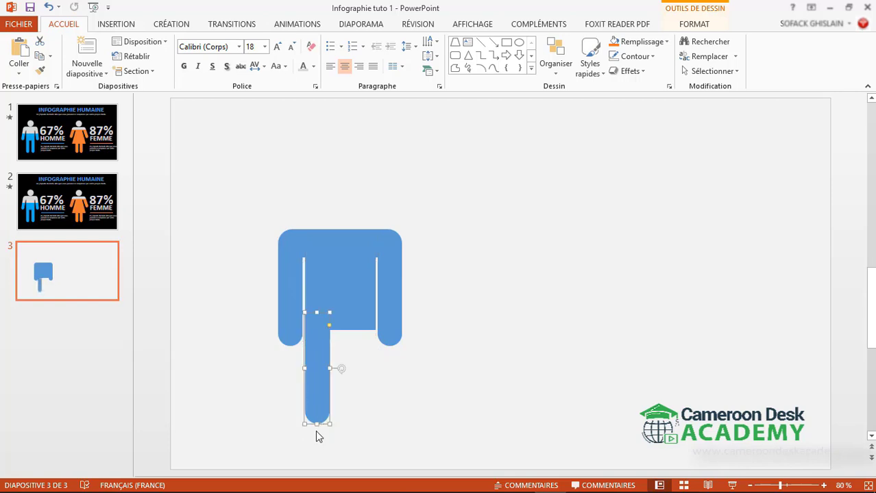
pyautogui.moveTo(316, 425); pyautogui.dragTo(311, 444)
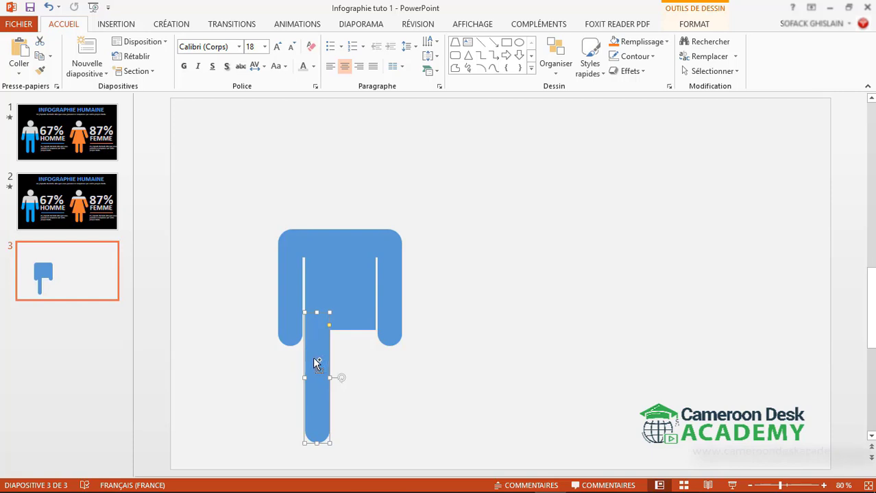
pyautogui.moveTo(316, 363); pyautogui.dragTo(360, 365)
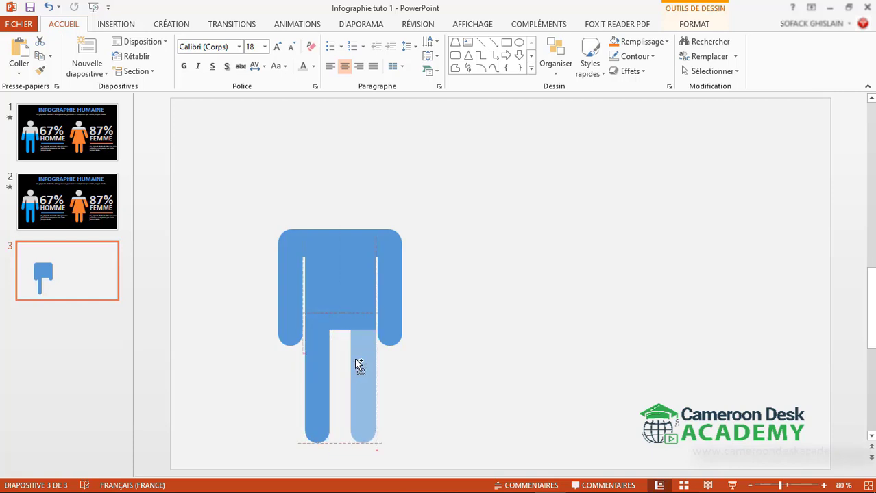
pyautogui.moveTo(355, 358); pyautogui.dragTo(356, 359)
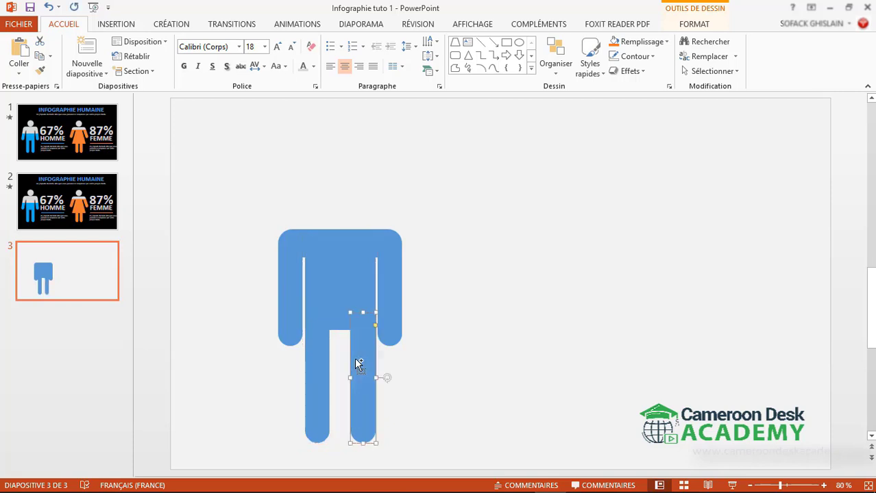
pyautogui.click(403, 357)
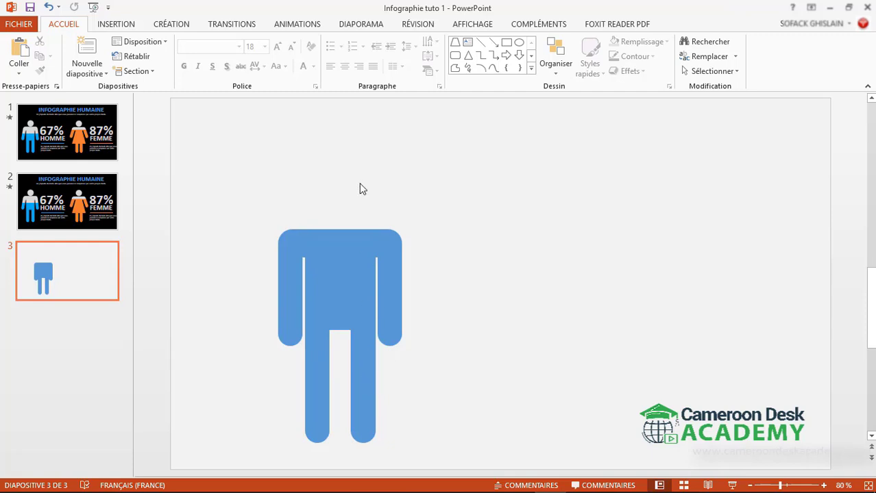
# Draw a 2,77 × 2,77 cm blue circle above the torso as the head, with no outline.
pyautogui.click(519, 43)
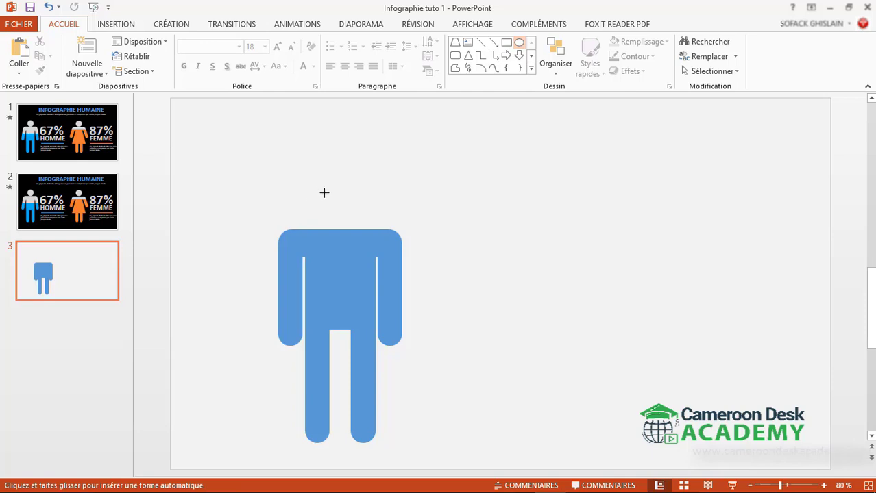
pyautogui.moveTo(356, 215)
pyautogui.mouseDown()
pyautogui.moveTo(378, 228)
pyautogui.moveTo(348, 204)
pyautogui.mouseUp()
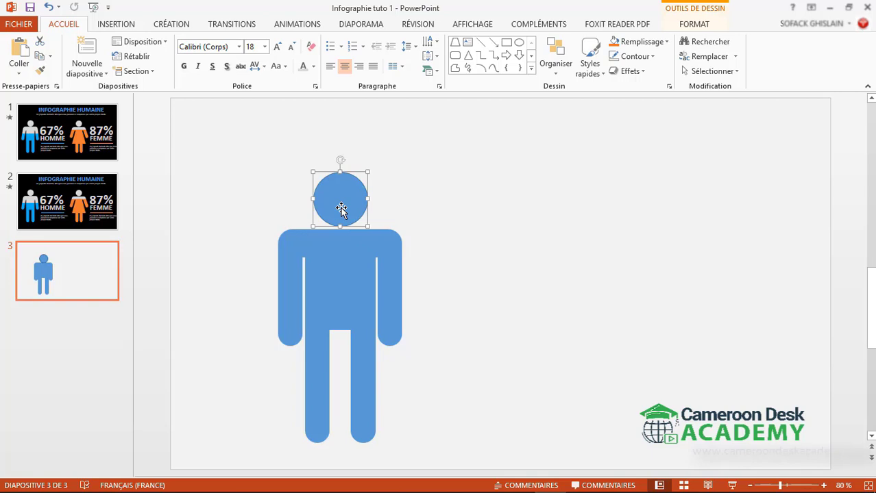
pyautogui.click(694, 24)
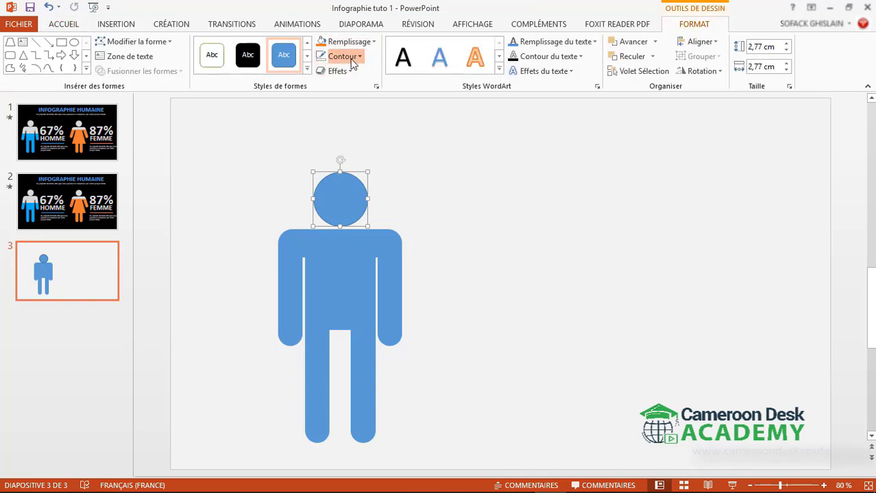
pyautogui.click(341, 56)
pyautogui.click(361, 202)
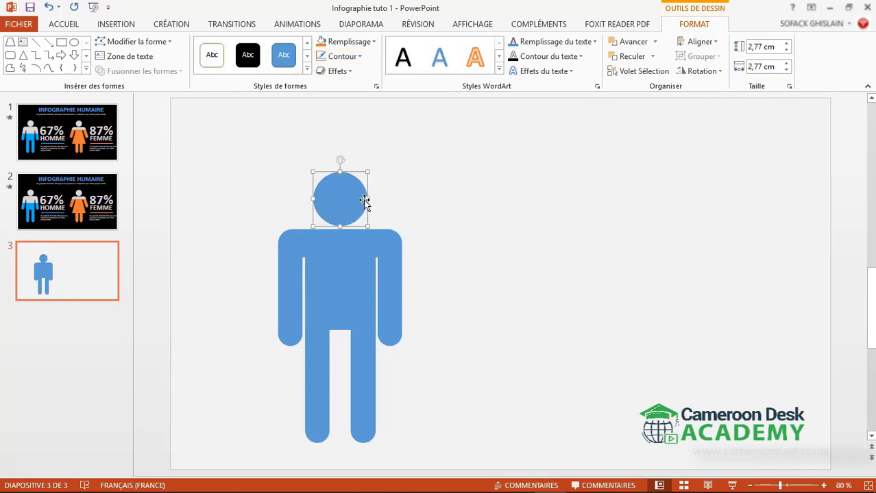
pyautogui.click(425, 193)
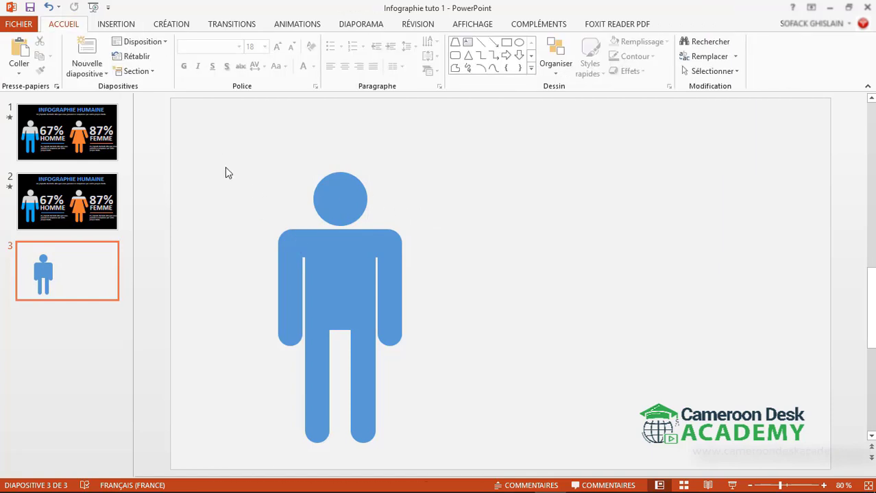
# Union all the figure's pieces into one 13,93 × 6,39 cm shape and shift it left.
pyautogui.moveTo(217, 139); pyautogui.dragTo(496, 464)
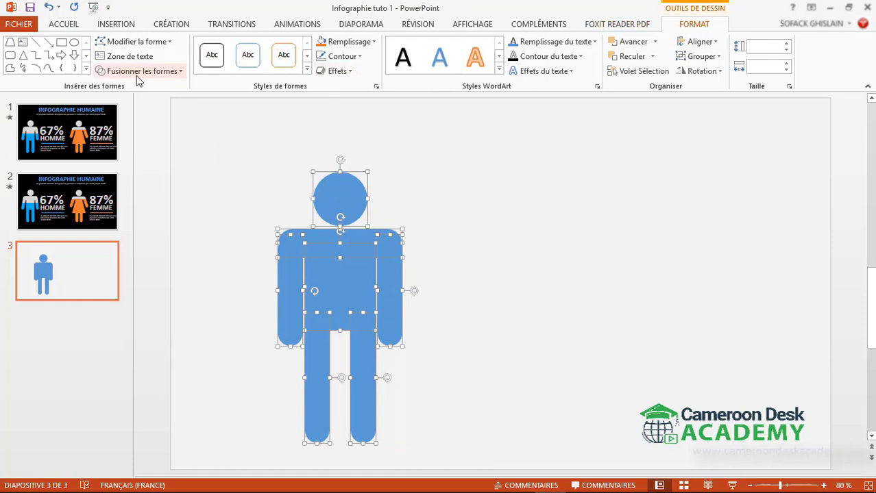
pyautogui.click(171, 72)
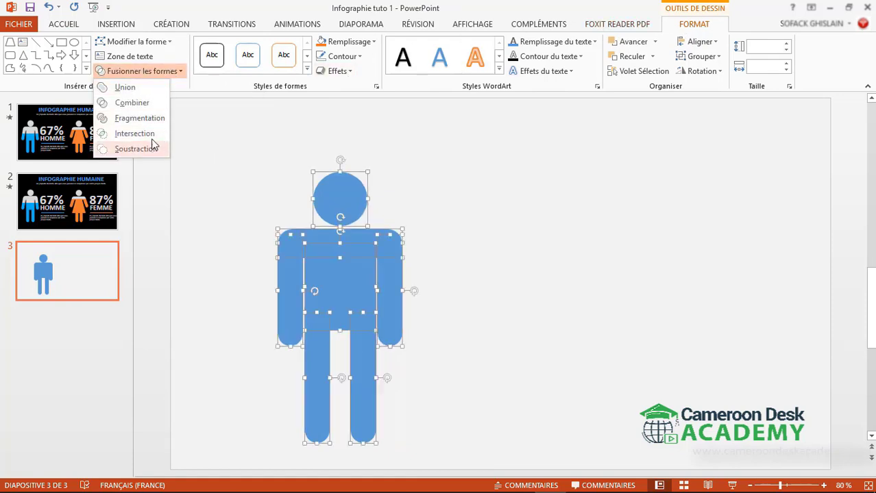
pyautogui.click(145, 89)
pyautogui.moveTo(379, 245); pyautogui.dragTo(300, 256)
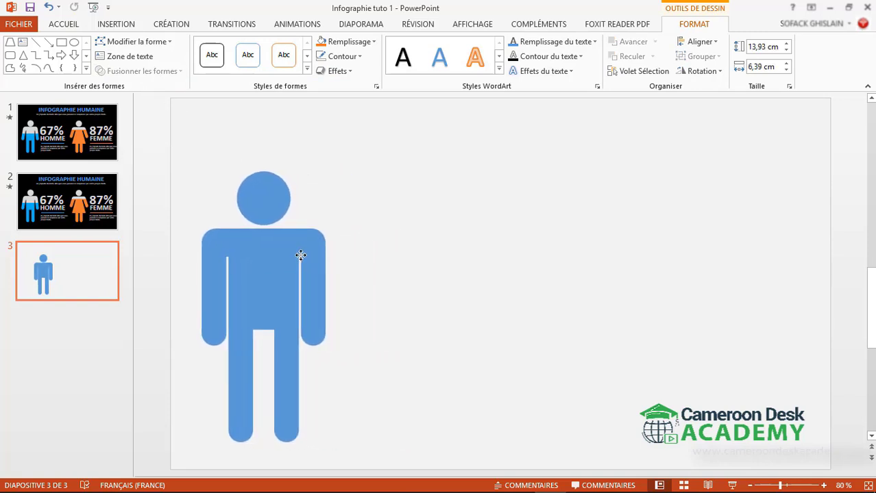
pyautogui.click(481, 261)
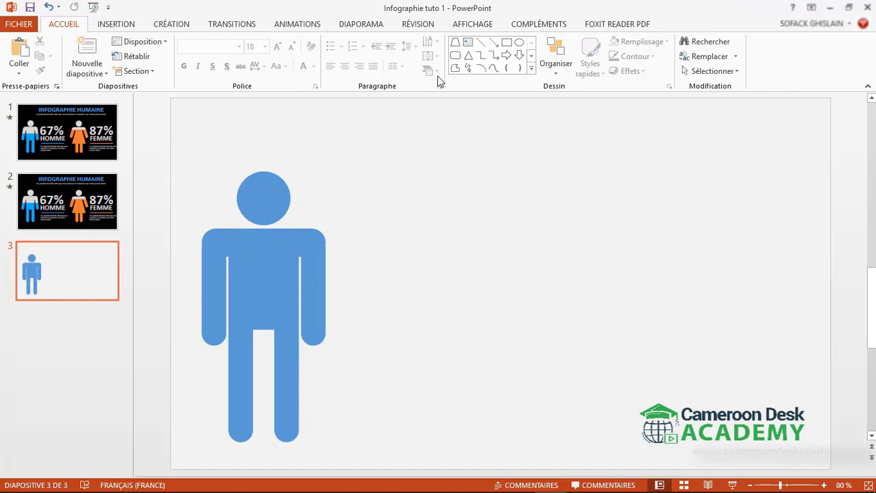
# Draw a 5,28 × 5,84 cm blue trapezoid right of the figure, without outline, nudged slightly left.
pyautogui.click(456, 43)
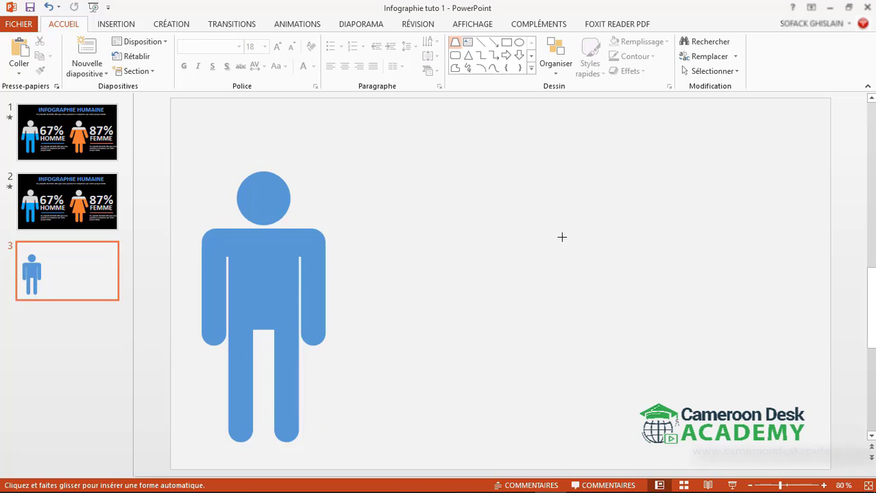
pyautogui.moveTo(562, 237); pyautogui.dragTo(671, 340)
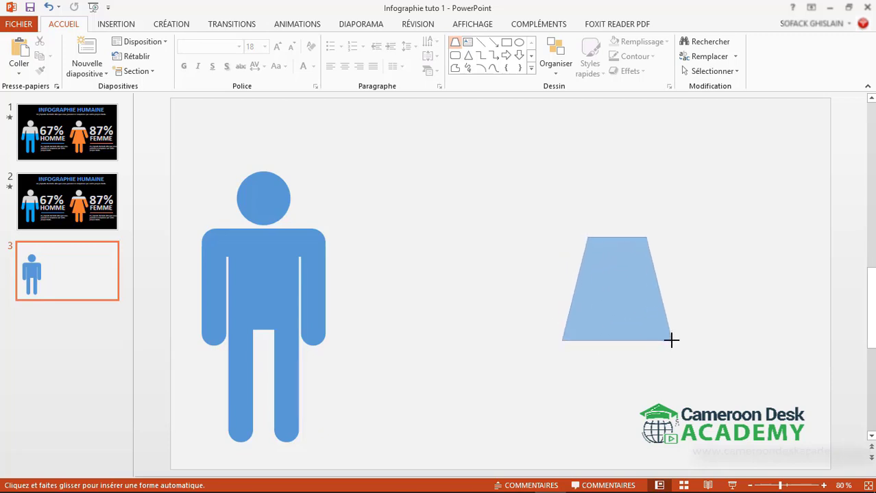
pyautogui.moveTo(671, 341); pyautogui.dragTo(674, 339)
pyautogui.moveTo(637, 300); pyautogui.dragTo(596, 298)
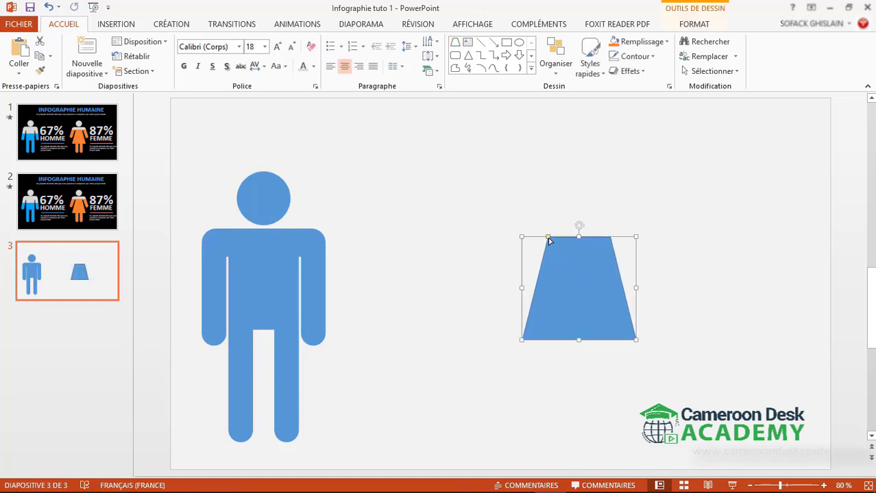
pyautogui.moveTo(549, 238); pyautogui.dragTo(560, 240)
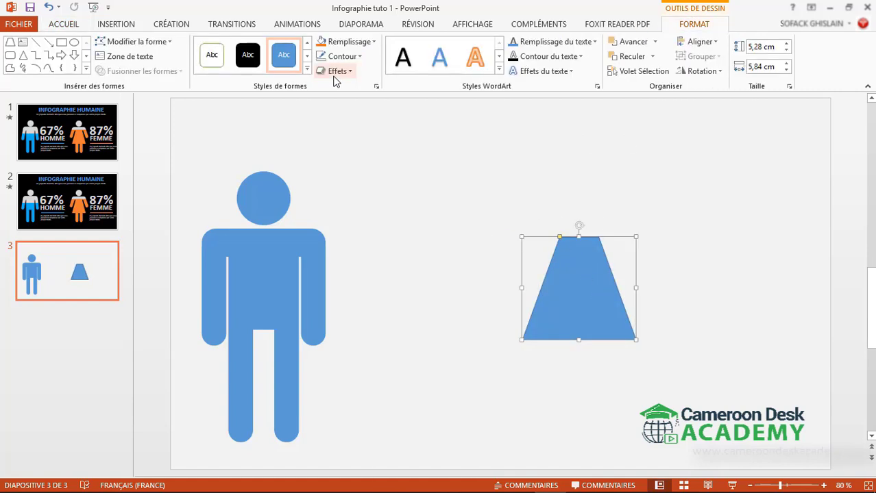
pyautogui.click(340, 56)
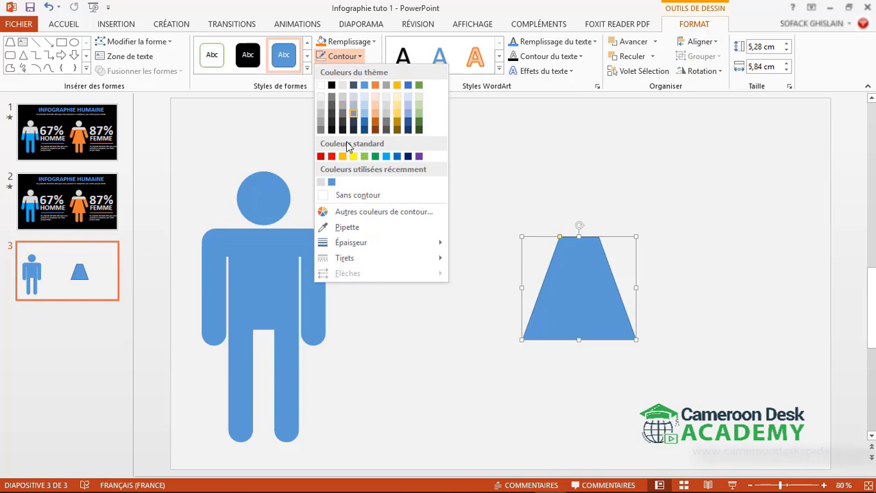
pyautogui.click(357, 195)
pyautogui.moveTo(580, 263); pyautogui.dragTo(569, 261)
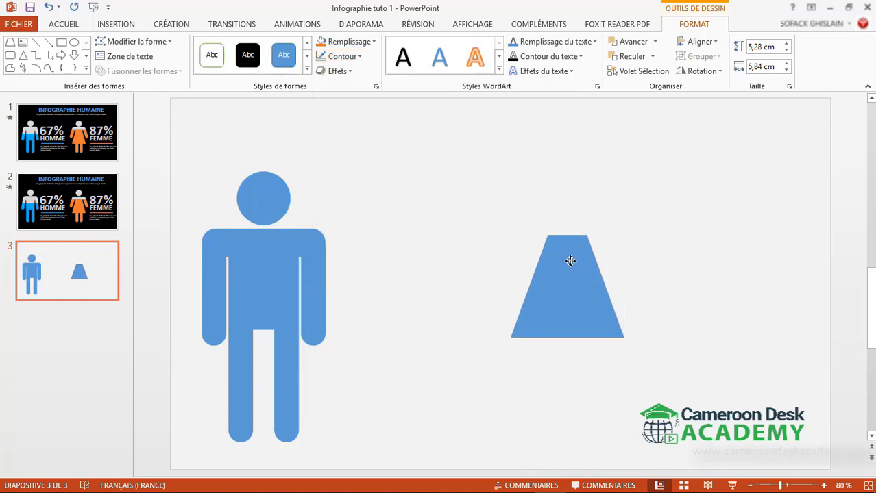
# Place a fully rounded, outline-free 1,62 × 5,84 cm pill on the trapezoid's top, matching its width.
pyautogui.click(10, 56)
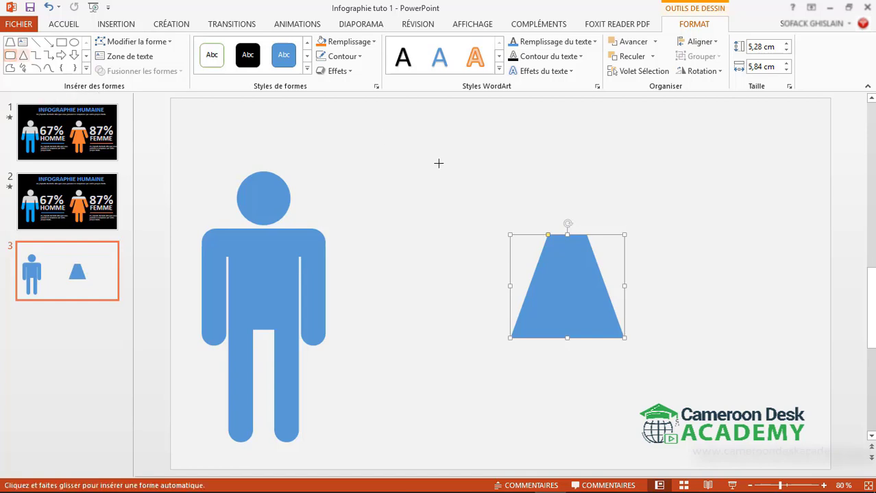
pyautogui.moveTo(426, 154); pyautogui.dragTo(561, 185)
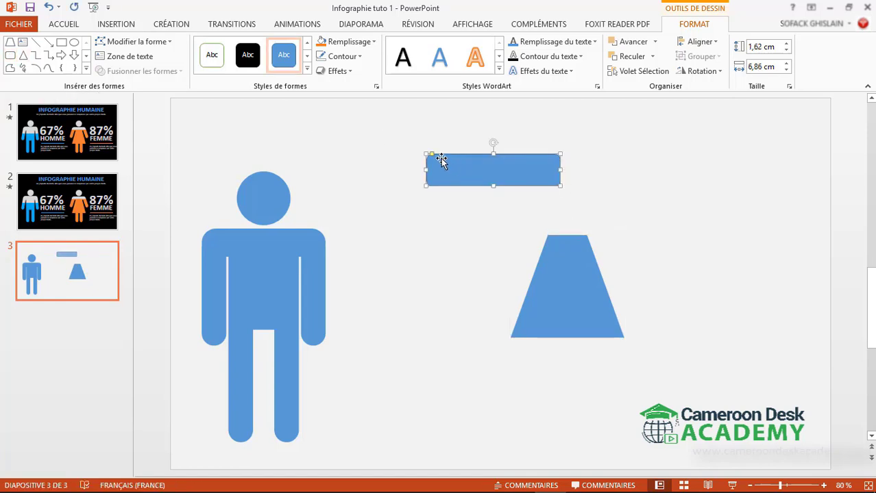
pyautogui.moveTo(430, 155)
pyautogui.mouseDown()
pyautogui.moveTo(465, 169)
pyautogui.moveTo(541, 235)
pyautogui.mouseUp()
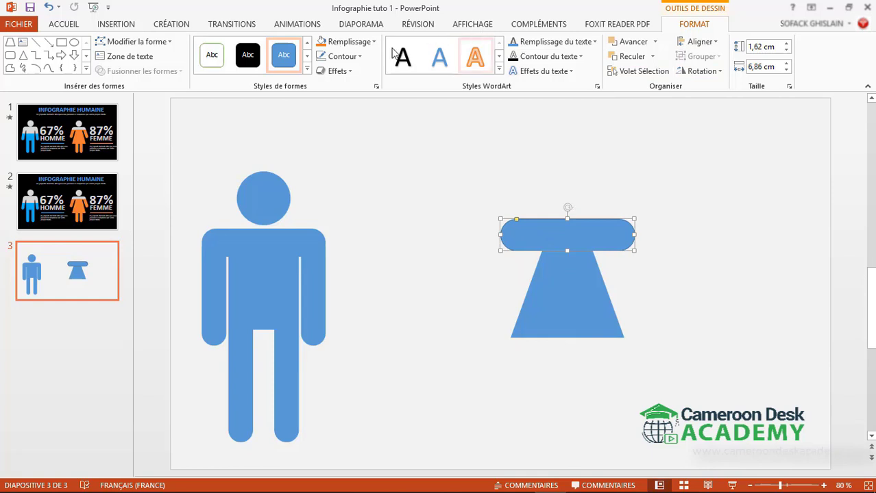
pyautogui.click(341, 56)
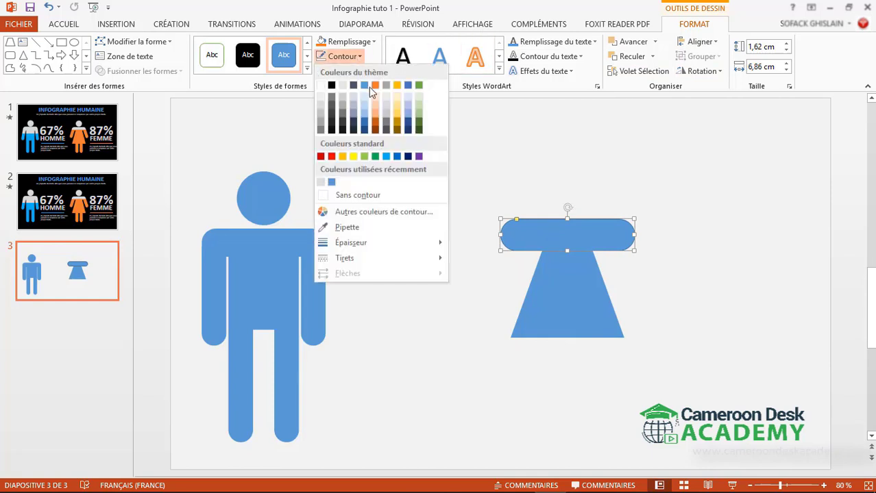
pyautogui.click(359, 198)
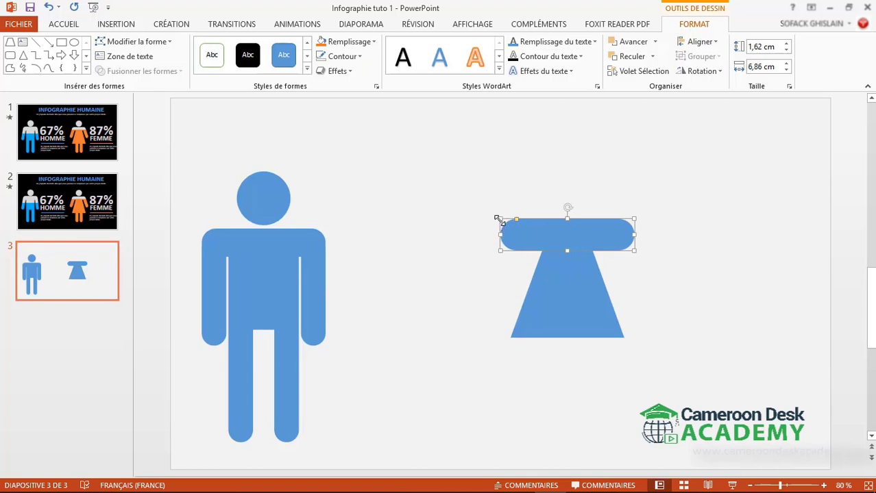
pyautogui.moveTo(500, 234); pyautogui.dragTo(506, 235)
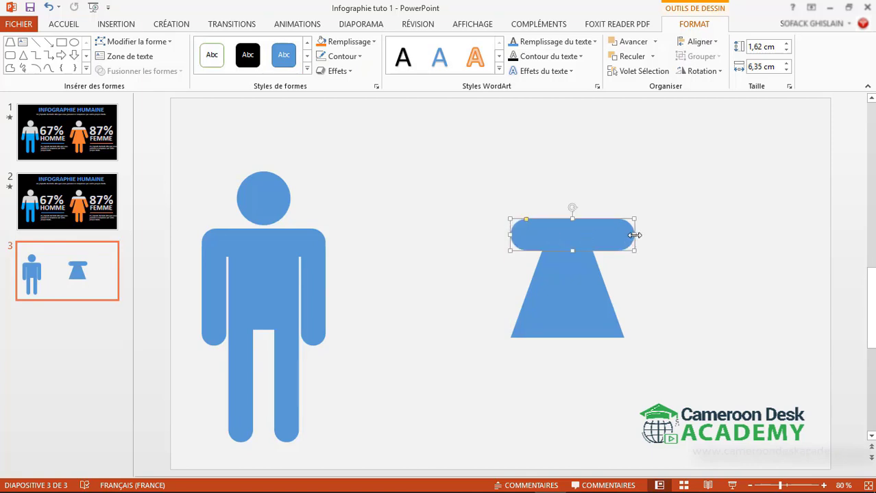
pyautogui.moveTo(634, 236); pyautogui.dragTo(625, 235)
pyautogui.click(560, 255)
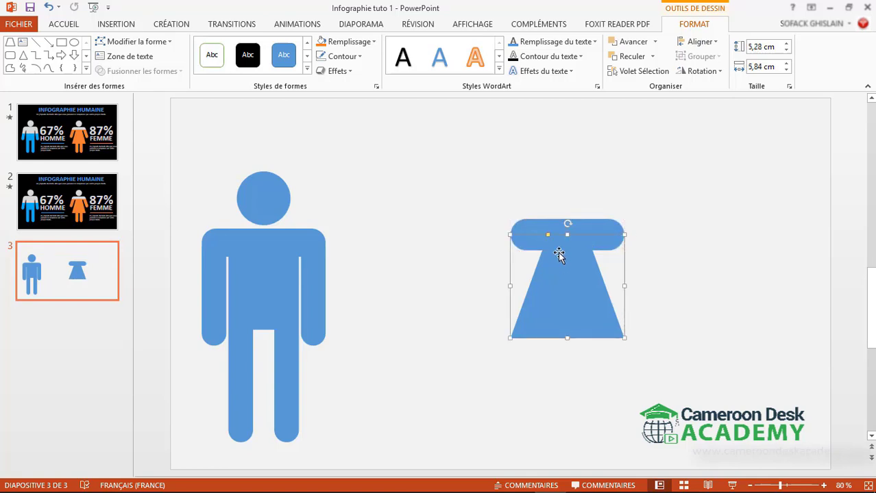
pyautogui.click(541, 224)
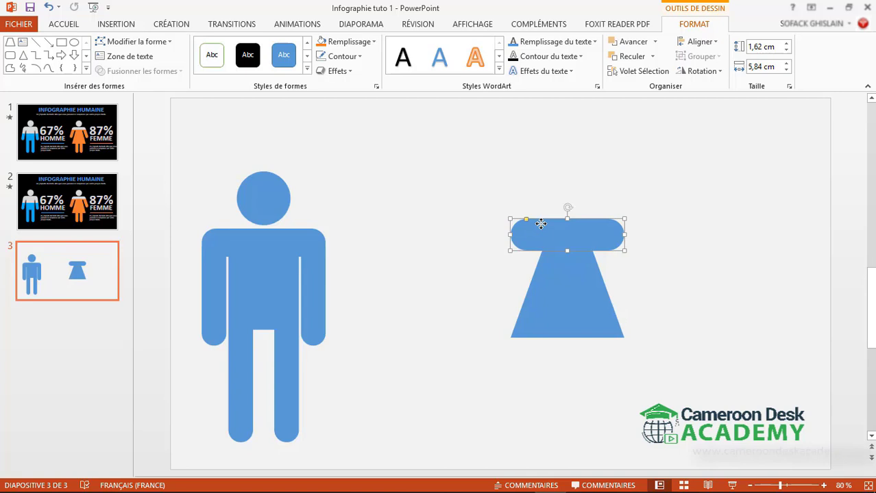
# Duplicate the blue pill to the left, stand it upright and narrow it into an arm.
pyautogui.moveTo(541, 223); pyautogui.dragTo(449, 221)
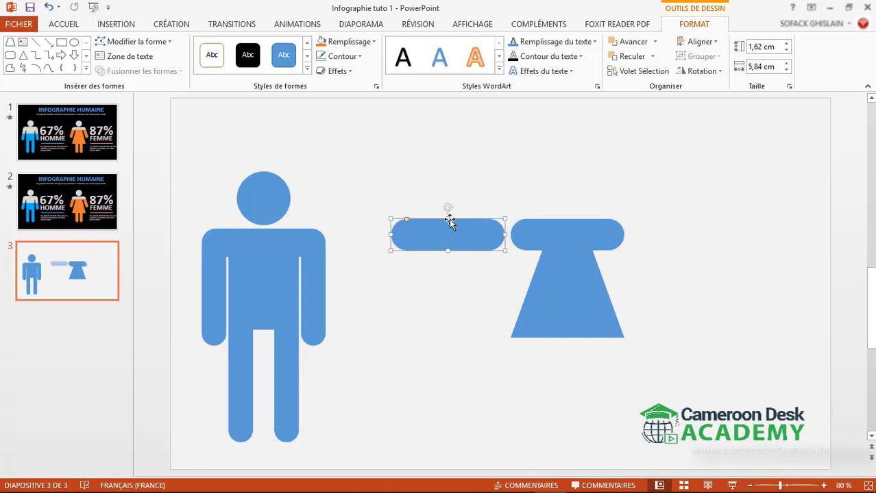
pyautogui.moveTo(445, 209); pyautogui.dragTo(440, 235)
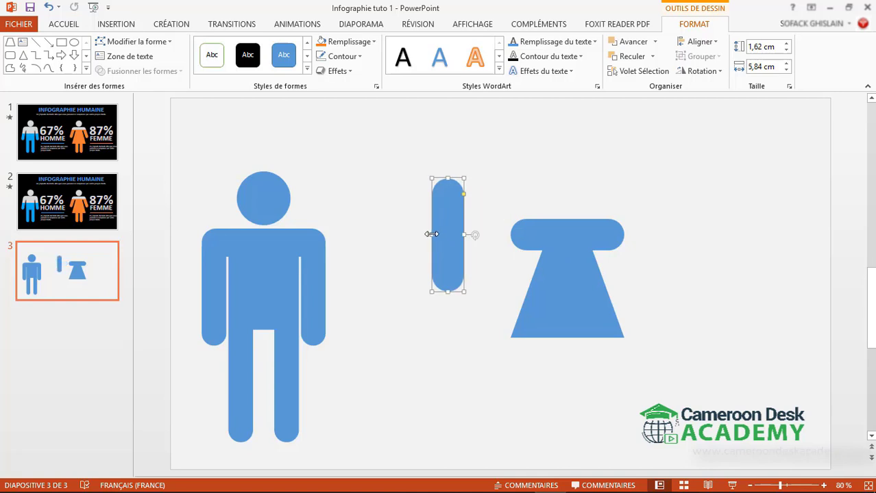
pyautogui.moveTo(431, 234)
pyautogui.mouseDown()
pyautogui.moveTo(447, 277)
pyautogui.moveTo(473, 288)
pyautogui.moveTo(507, 276)
pyautogui.moveTo(510, 234)
pyautogui.mouseUp()
# Narrow the top horizontal pill from its left side, then reselect the tilted arm piece.
pyautogui.click(549, 235)
pyautogui.keyDown('ctrl'); pyautogui.scroll(5, 546, 236); pyautogui.keyUp('ctrl')
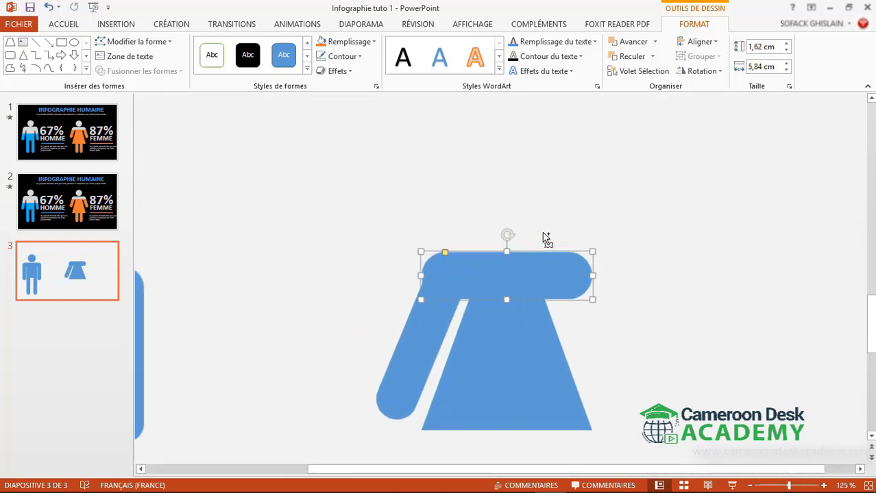
pyautogui.keyDown('ctrl'); pyautogui.scroll(2, 401, 257); pyautogui.keyUp('ctrl')
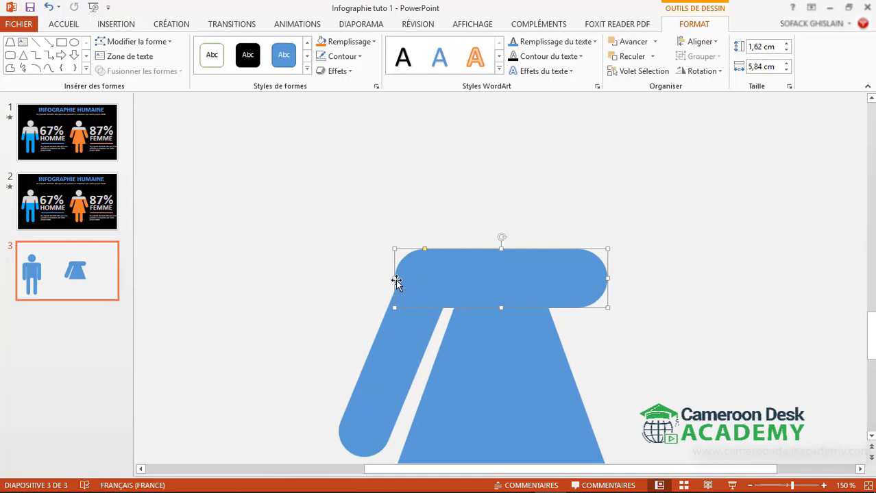
pyautogui.moveTo(396, 283); pyautogui.dragTo(403, 282)
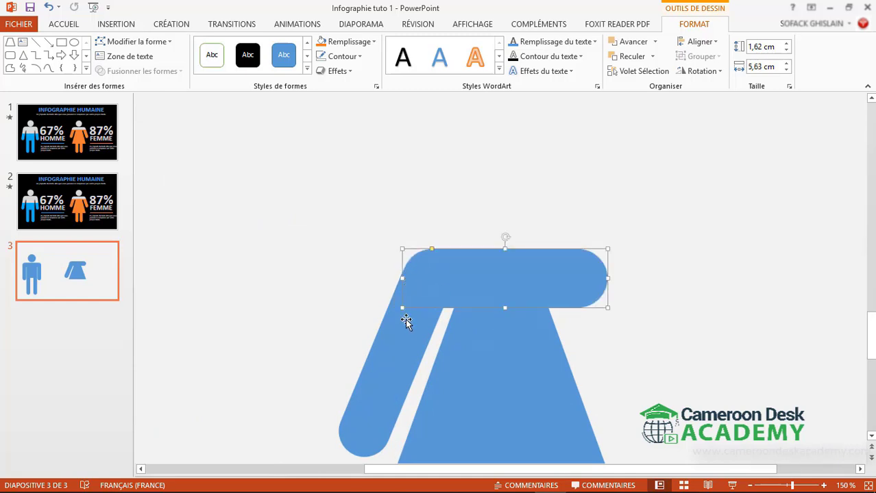
pyautogui.click(413, 317)
pyautogui.keyDown('ctrl'); pyautogui.scroll(-3, 509, 224); pyautogui.keyUp('ctrl')
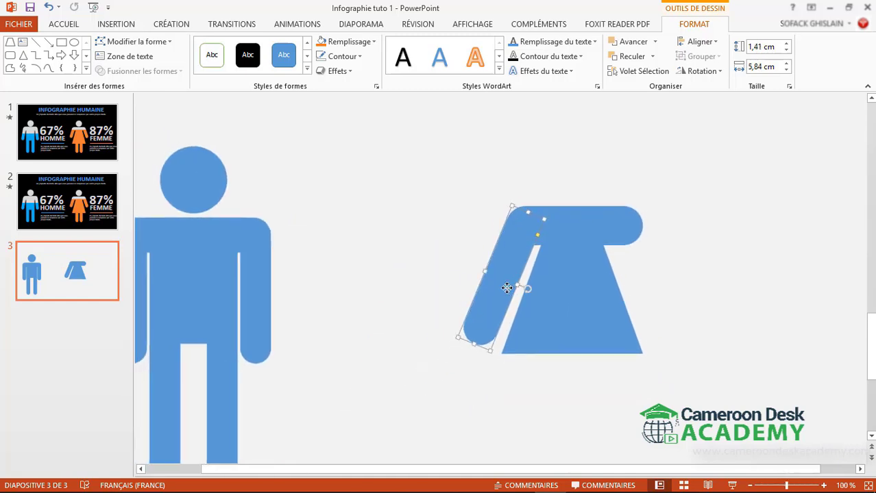
# Mirror-copy the left arm onto the dress's right slope and narrow the shoulder bar to 5,63 cm.
pyautogui.moveTo(519, 294)
pyautogui.mouseDown()
pyautogui.moveTo(668, 286)
pyautogui.moveTo(698, 263)
pyautogui.moveTo(690, 271)
pyautogui.moveTo(638, 267)
pyautogui.mouseUp()
pyautogui.click(573, 221)
pyautogui.keyDown('ctrl'); pyautogui.scroll(5, 698, 250); pyautogui.keyUp('ctrl')
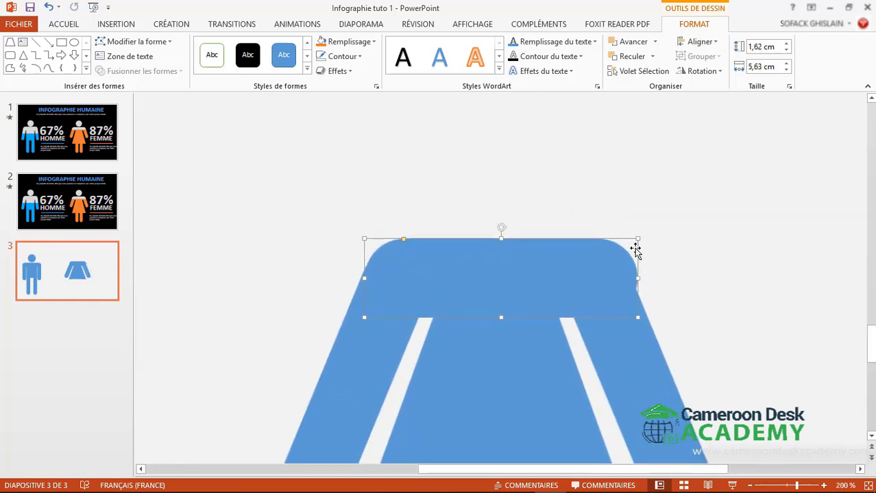
pyautogui.moveTo(638, 276); pyautogui.dragTo(635, 280)
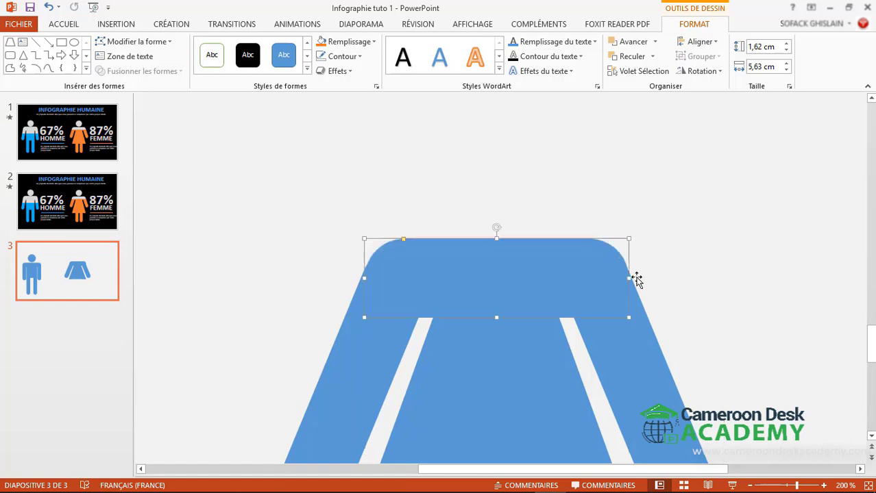
pyautogui.click(679, 244)
pyautogui.keyDown('ctrl'); pyautogui.scroll(-2, 682, 237); pyautogui.keyUp('ctrl')
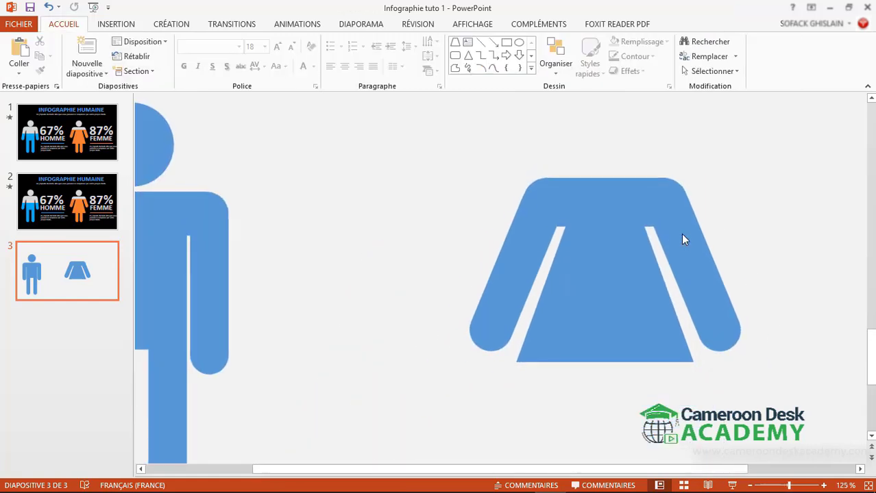
pyautogui.keyDown('ctrl'); pyautogui.scroll(-3, 682, 237); pyautogui.keyUp('ctrl')
# Copy an arm below the skirt as a leg, lengthen it to the man's foot level, and duplicate it rightward.
pyautogui.keyDown('ctrl'); pyautogui.scroll(-2, 688, 236); pyautogui.keyUp('ctrl')
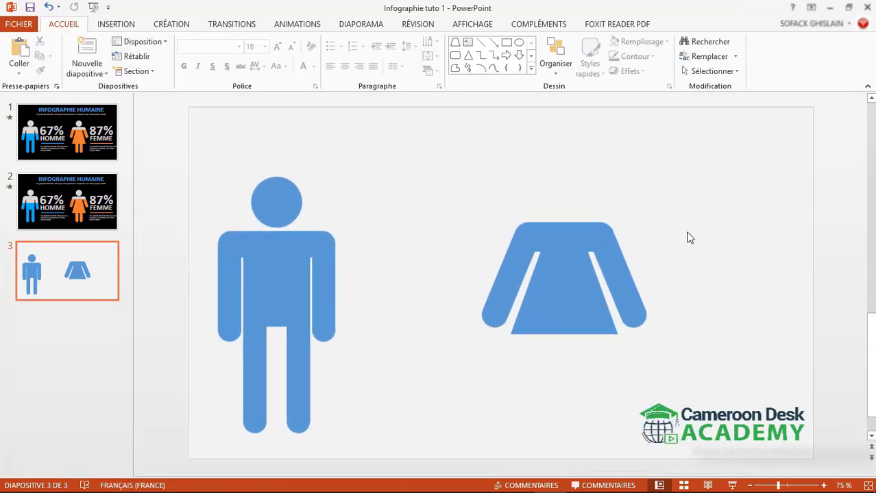
pyautogui.click(519, 263)
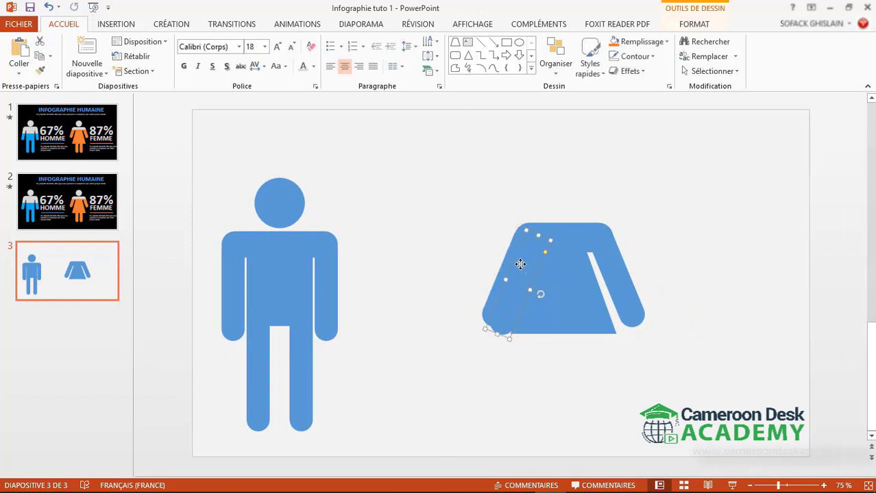
pyautogui.moveTo(524, 274)
pyautogui.mouseDown()
pyautogui.moveTo(527, 358)
pyautogui.moveTo(544, 403)
pyautogui.moveTo(555, 387)
pyautogui.moveTo(538, 374)
pyautogui.mouseUp()
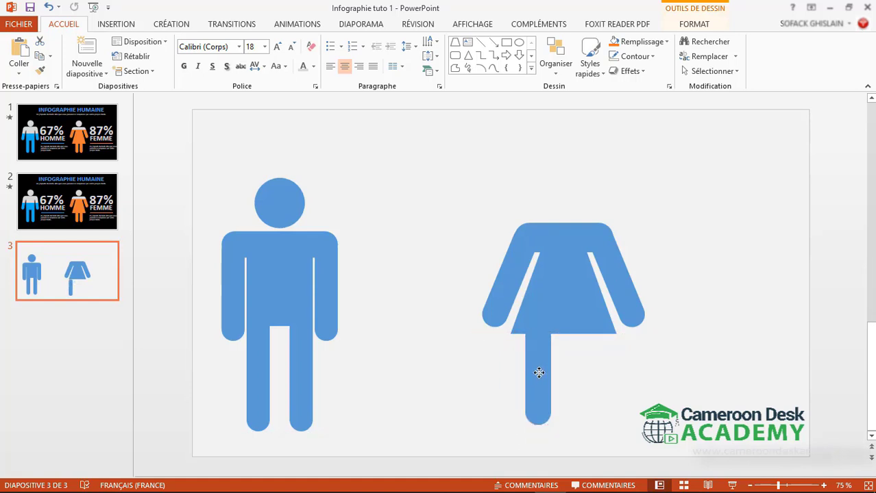
pyautogui.click(539, 372)
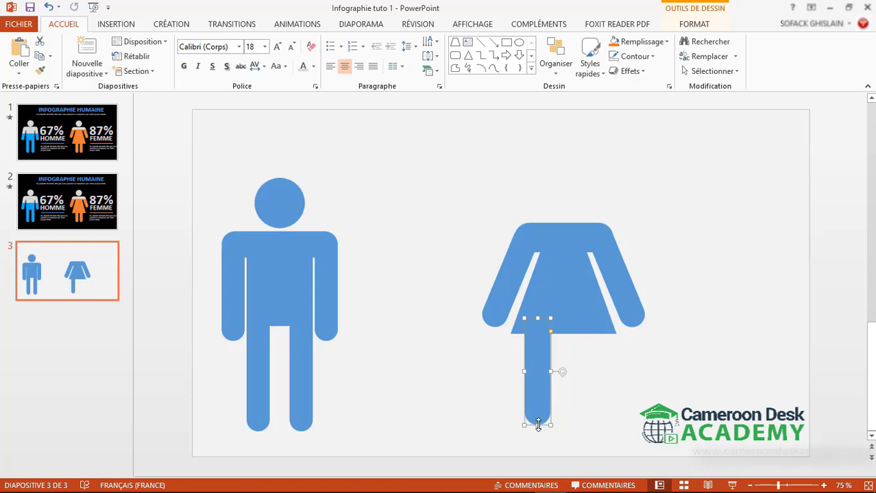
pyautogui.moveTo(538, 425); pyautogui.dragTo(538, 430)
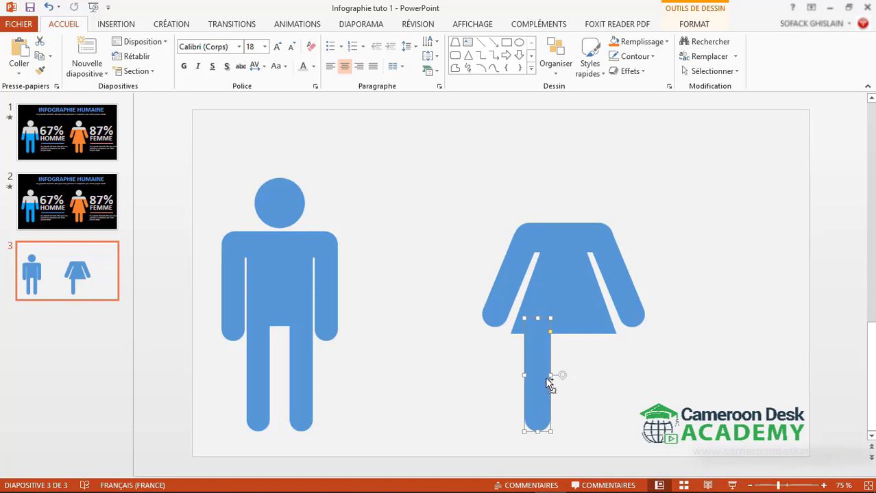
pyautogui.moveTo(548, 383); pyautogui.dragTo(588, 370)
pyautogui.click(665, 361)
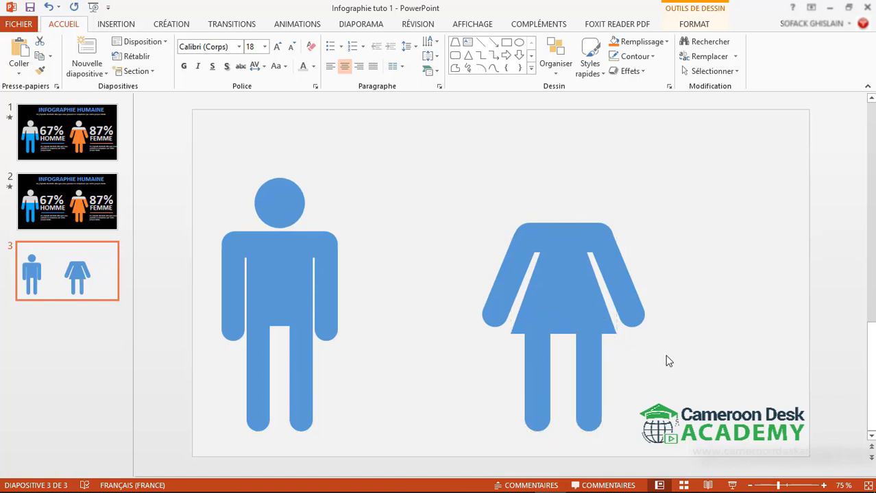
pyautogui.click(282, 199)
pyautogui.click(576, 197)
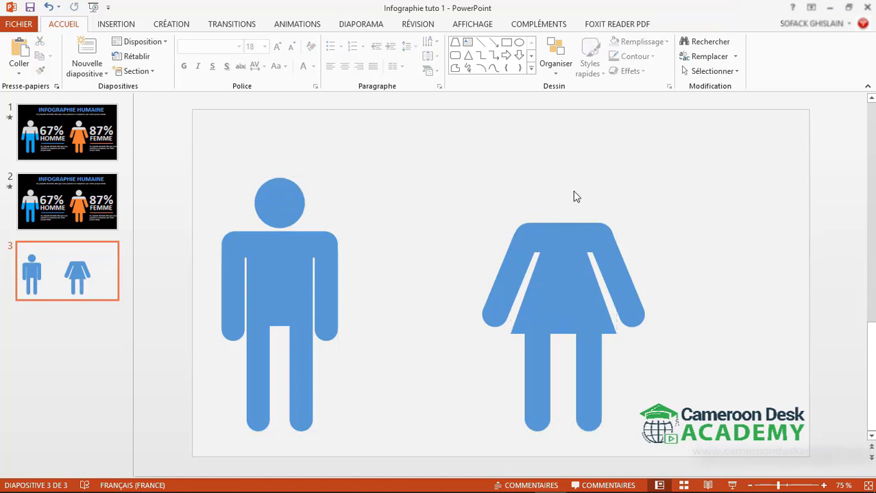
# Draw a 2,83 × 2,83 cm circle above the dress as the head and remove its outline.
pyautogui.click(520, 43)
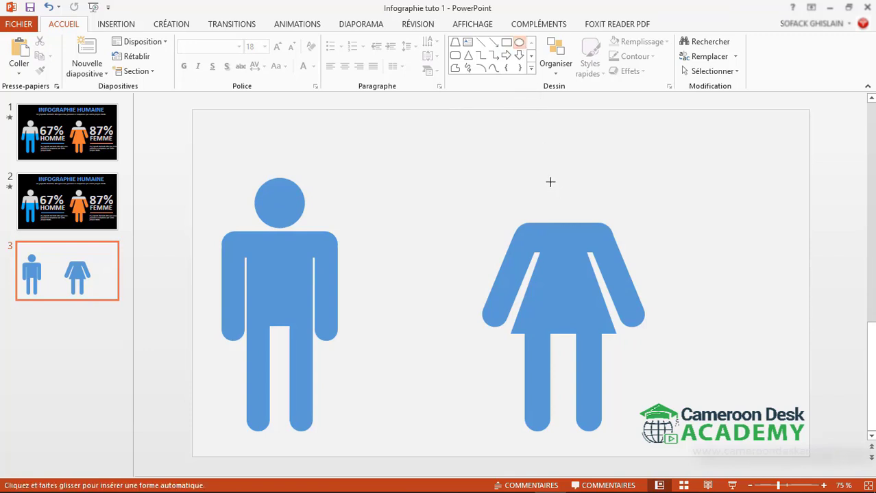
pyautogui.moveTo(549, 179)
pyautogui.mouseDown()
pyautogui.moveTo(602, 227)
pyautogui.moveTo(568, 195)
pyautogui.mouseUp()
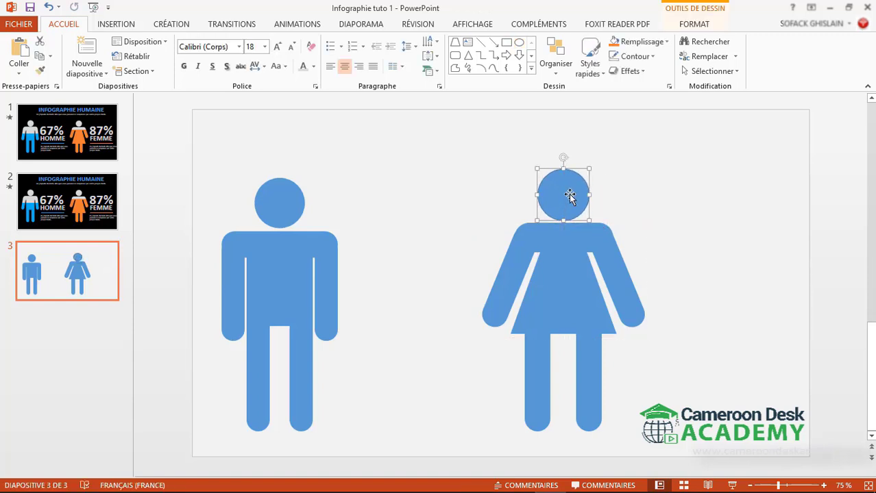
pyautogui.moveTo(588, 167); pyautogui.dragTo(588, 169)
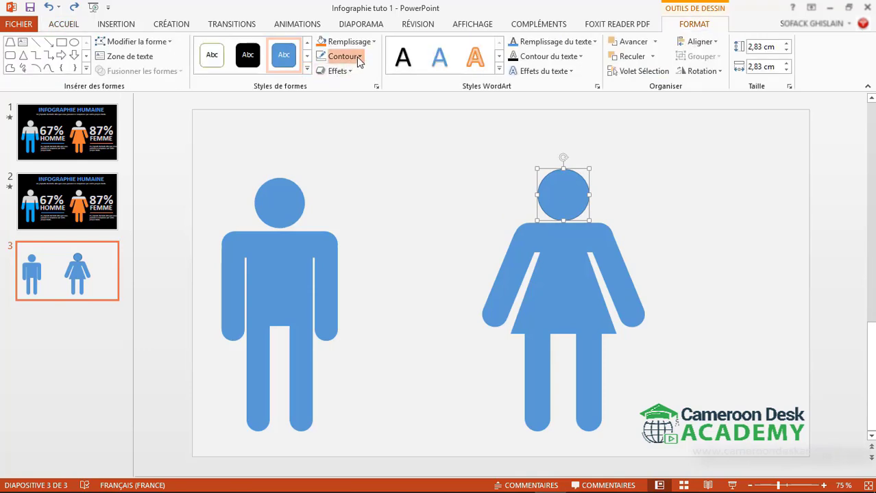
pyautogui.click(359, 56)
pyautogui.click(355, 194)
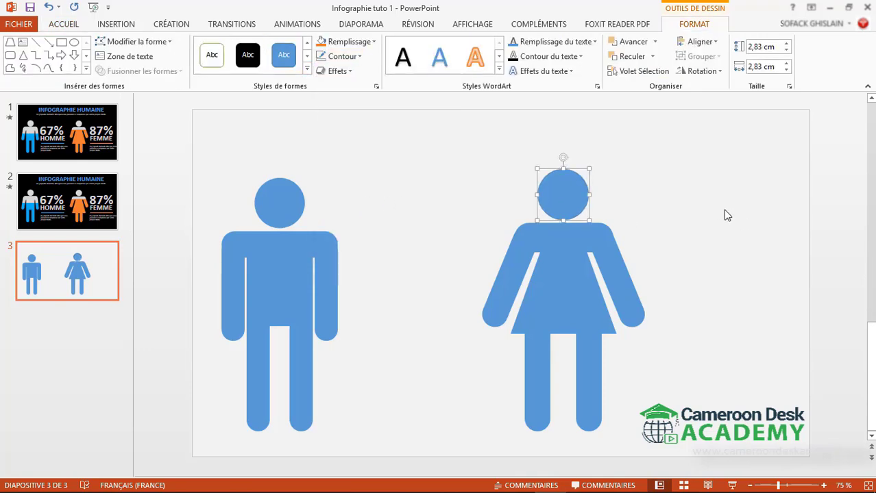
# Box-select every woman part and Union them into one 14,43 × 8,94 cm shape.
pyautogui.click(700, 205)
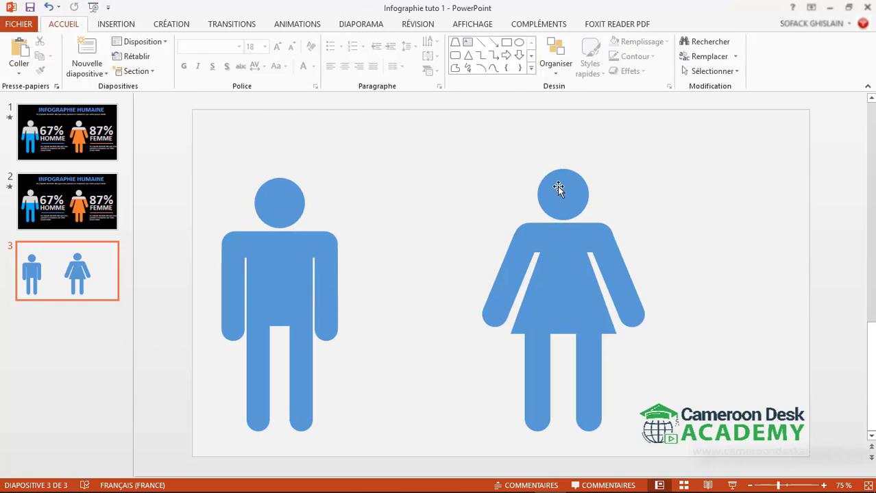
pyautogui.moveTo(454, 167); pyautogui.dragTo(711, 447)
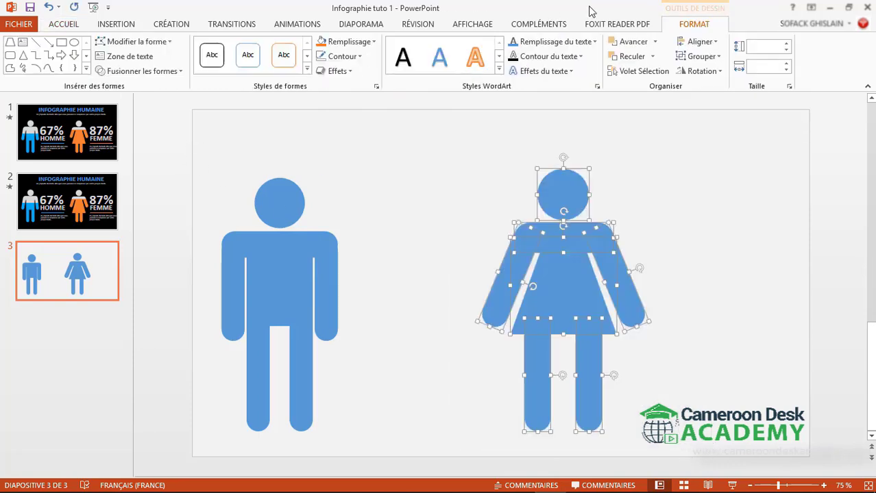
pyautogui.click(172, 76)
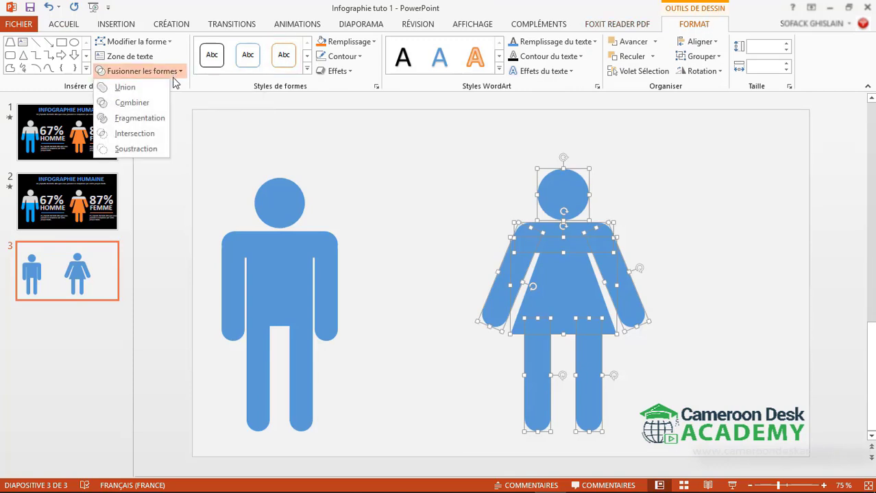
pyautogui.click(125, 87)
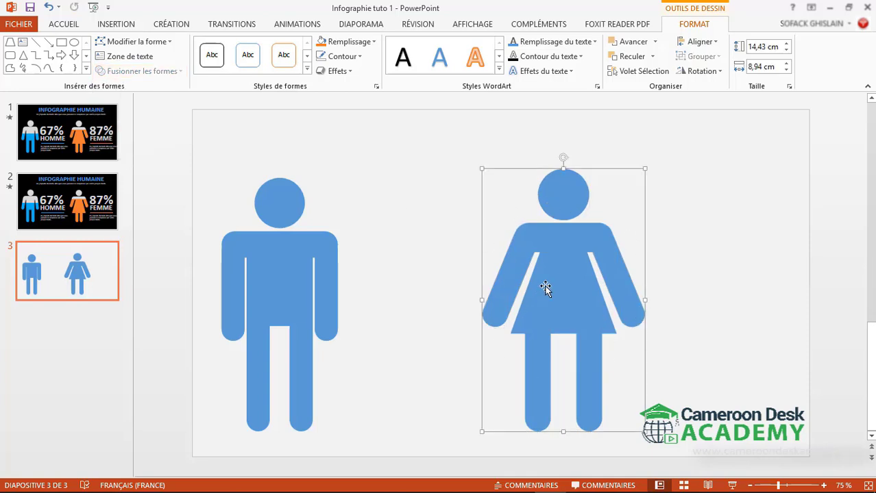
# Shrink the man pictogram from its top-left handle and move him up.
pyautogui.moveTo(545, 287); pyautogui.dragTo(550, 270)
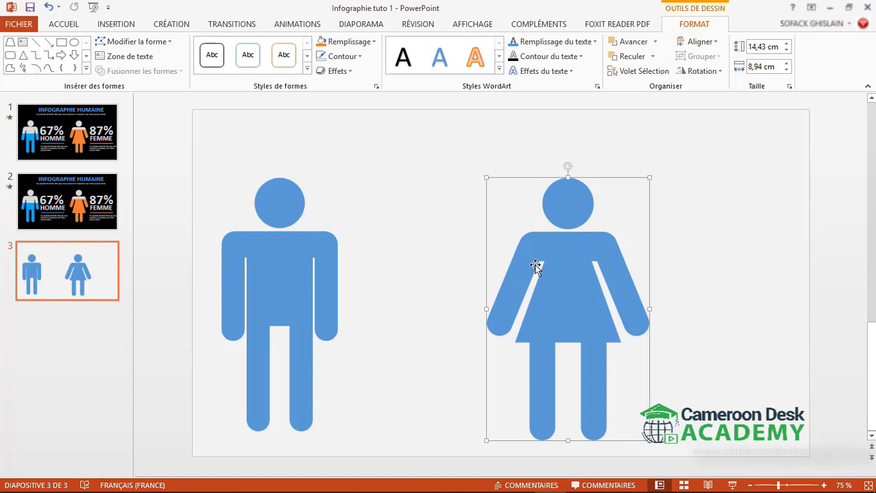
pyautogui.click(305, 257)
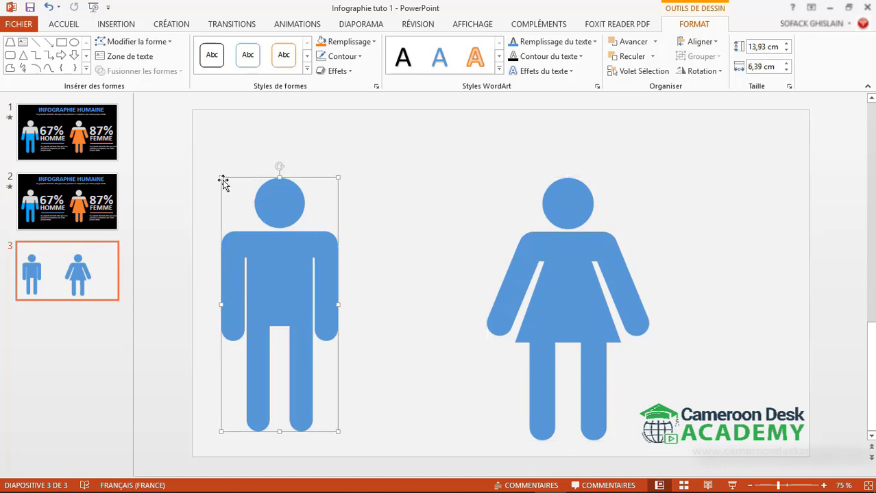
pyautogui.moveTo(221, 179); pyautogui.dragTo(276, 237)
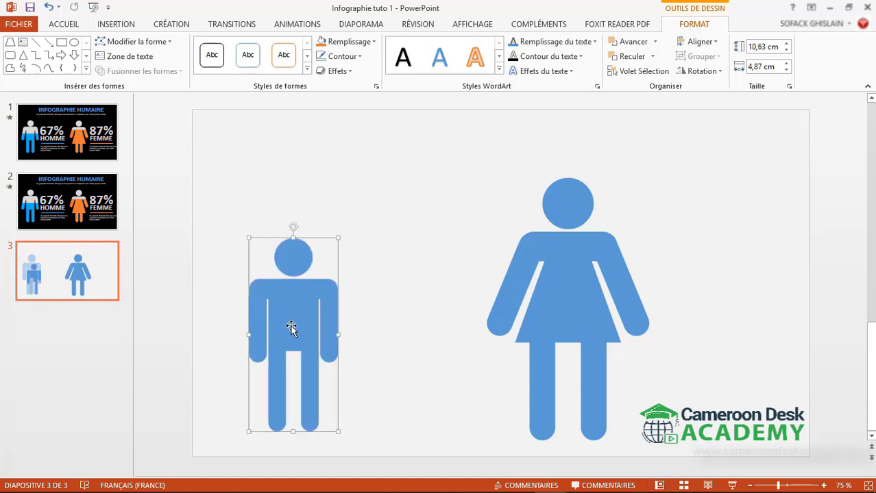
pyautogui.moveTo(287, 317); pyautogui.dragTo(275, 304)
# Shrink the woman to 10,88 × 6,74 cm and align her head with the man's.
pyautogui.click(553, 299)
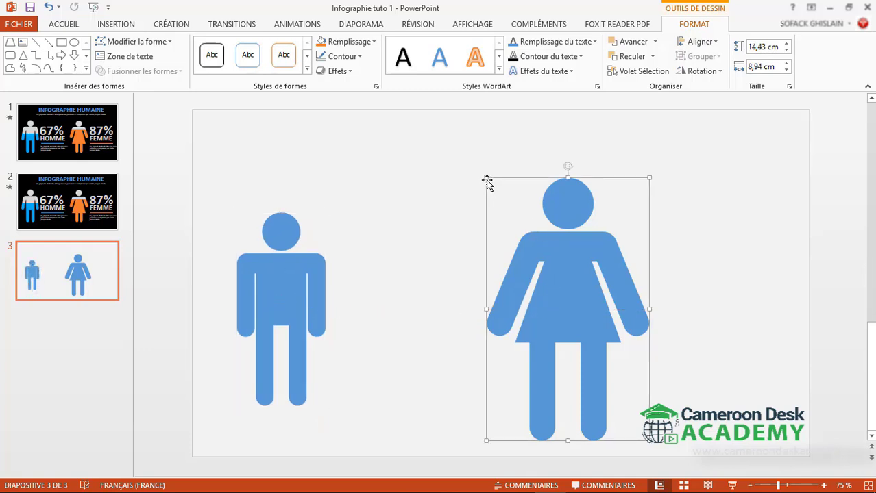
pyautogui.moveTo(486, 179); pyautogui.dragTo(538, 231)
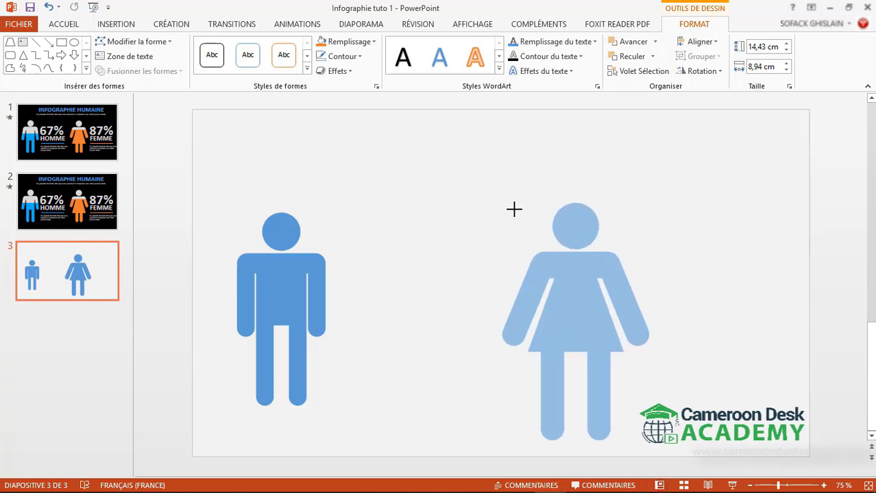
pyautogui.moveTo(590, 353); pyautogui.dragTo(538, 298)
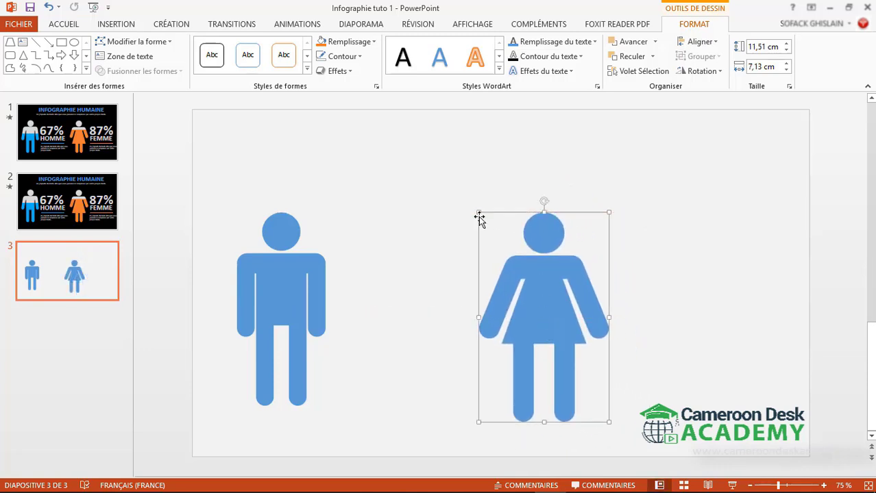
pyautogui.moveTo(477, 214); pyautogui.dragTo(487, 223)
pyautogui.moveTo(547, 298); pyautogui.dragTo(543, 288)
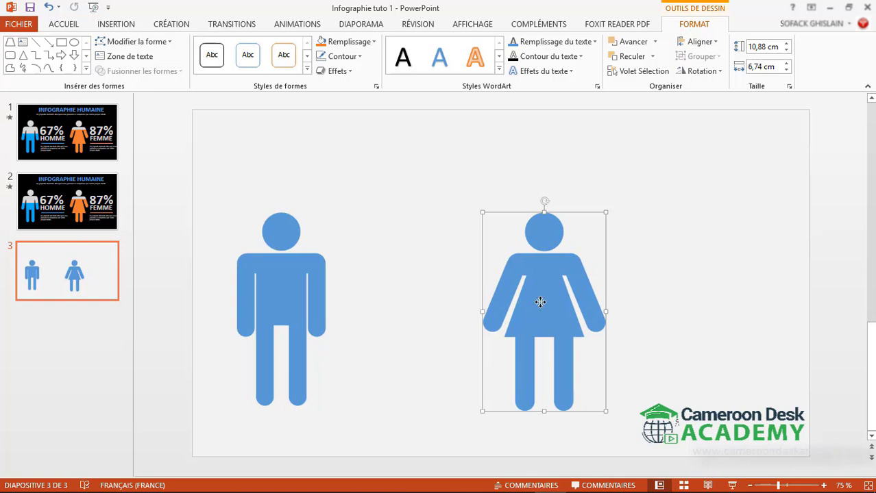
pyautogui.moveTo(539, 303)
pyautogui.mouseDown()
pyautogui.moveTo(547, 302)
pyautogui.moveTo(512, 285)
pyautogui.mouseUp()
# Cover the slide with a black, outline-free 19,05 × 33,87 cm rectangle sent behind the figures.
pyautogui.click(61, 43)
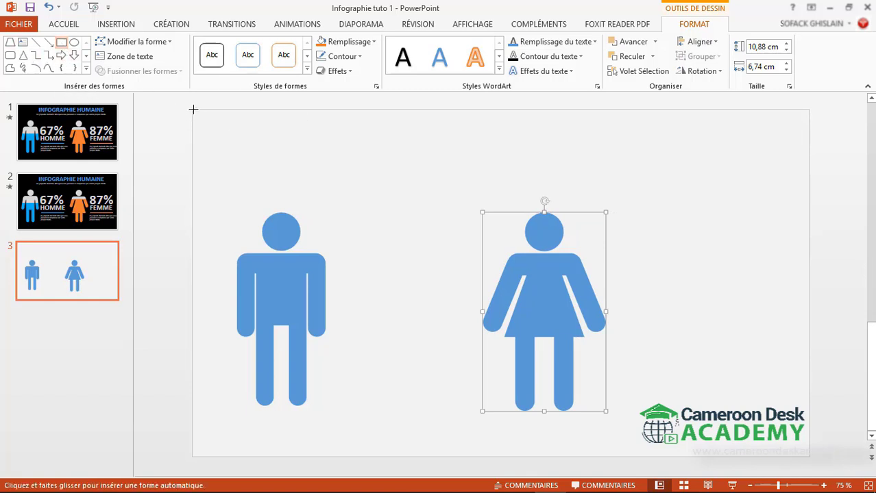
pyautogui.moveTo(191, 110); pyautogui.dragTo(809, 460)
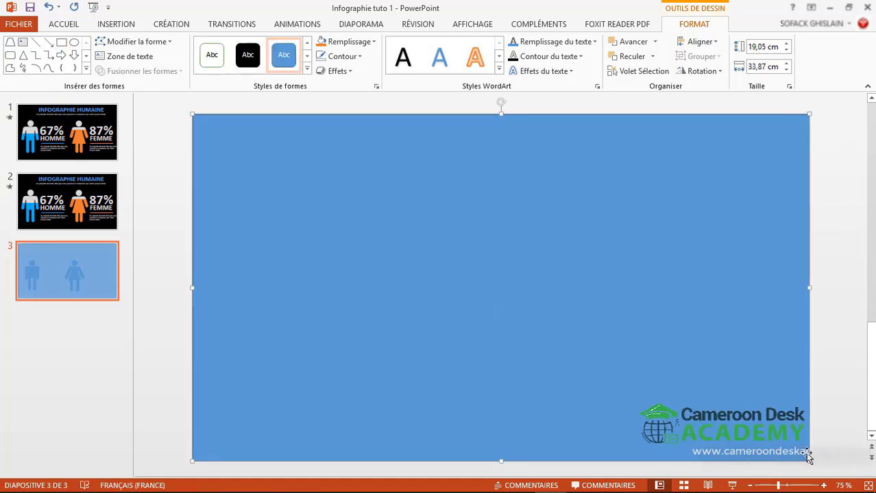
pyautogui.click(374, 43)
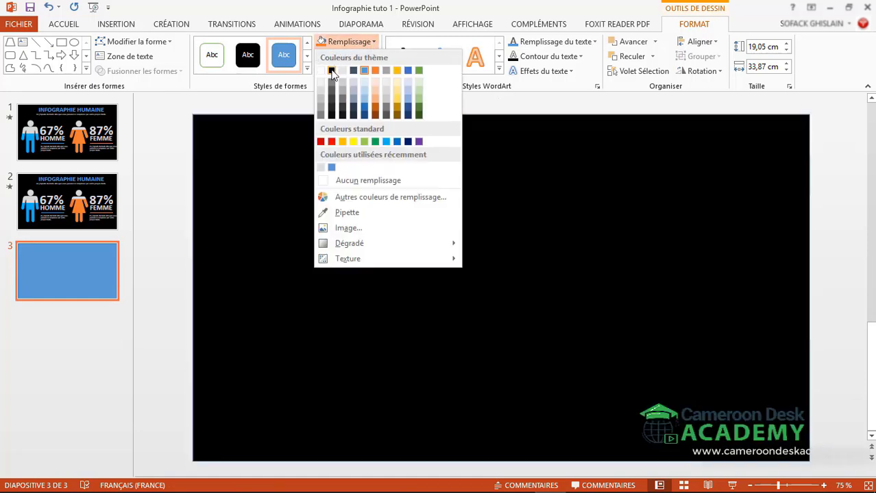
pyautogui.click(333, 73)
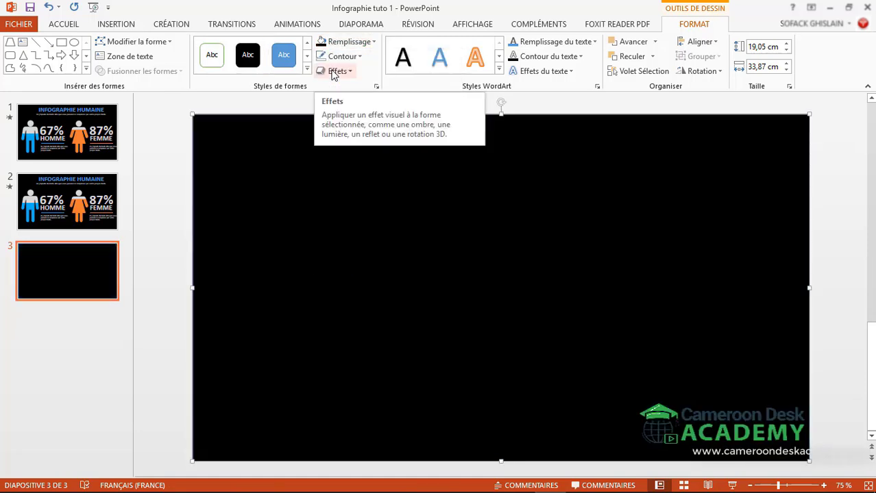
pyautogui.click(360, 57)
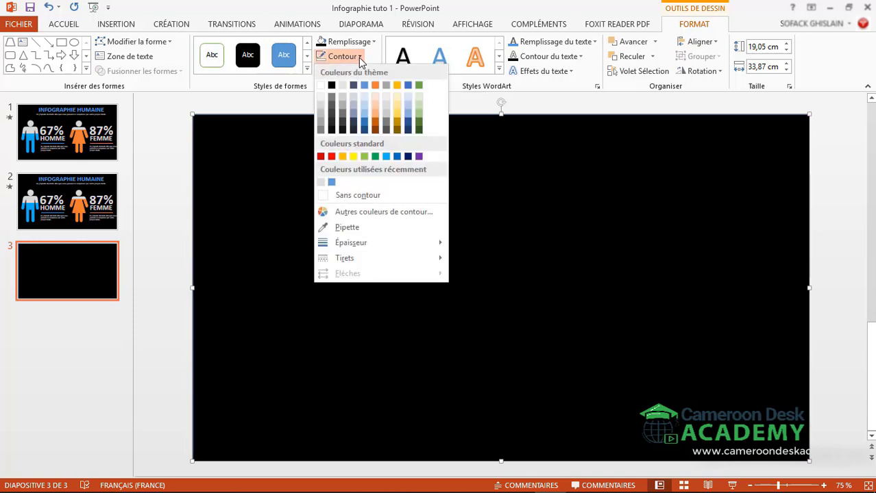
pyautogui.click(361, 196)
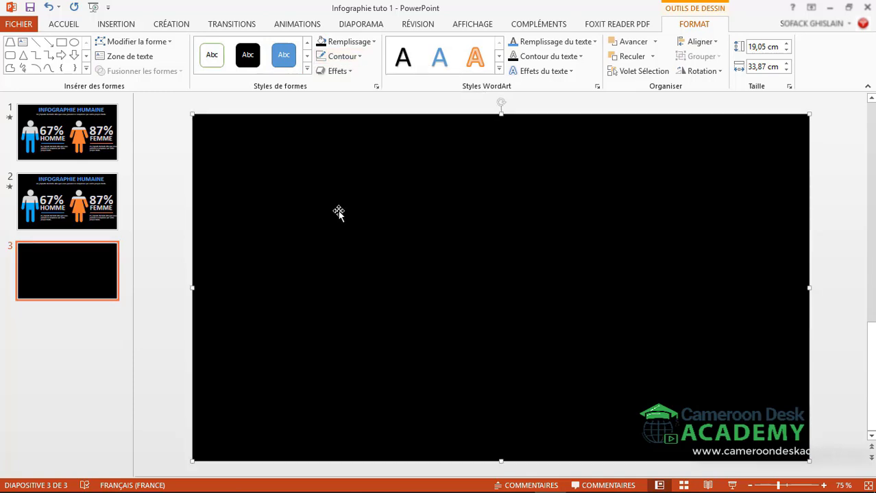
pyautogui.rightClick(339, 212)
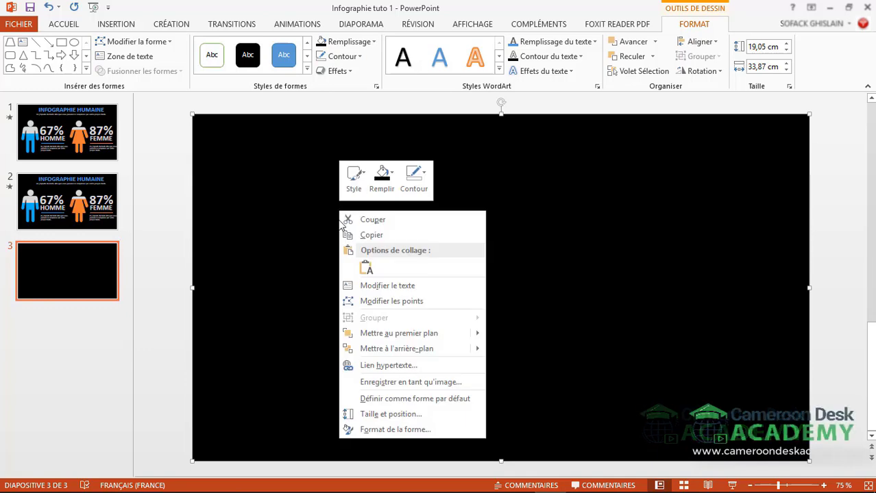
pyautogui.click(410, 348)
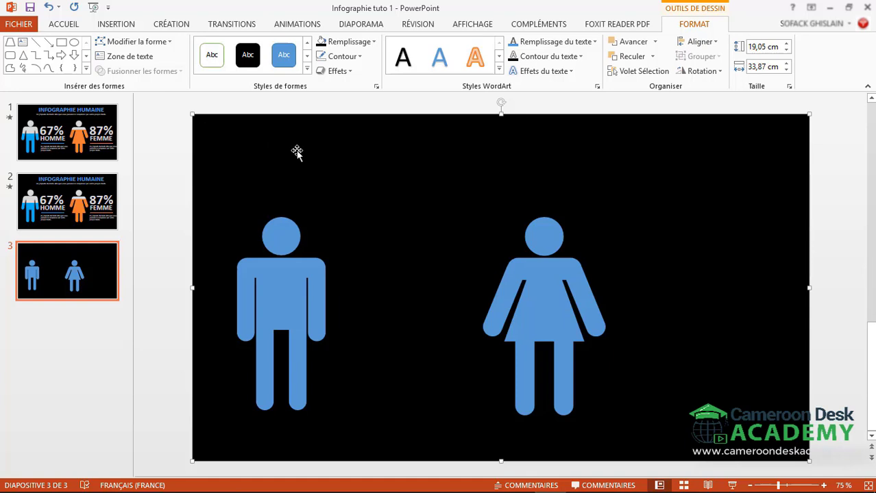
# Draw a text box between the figures with light-coloured text reading '67%'.
pyautogui.click(73, 26)
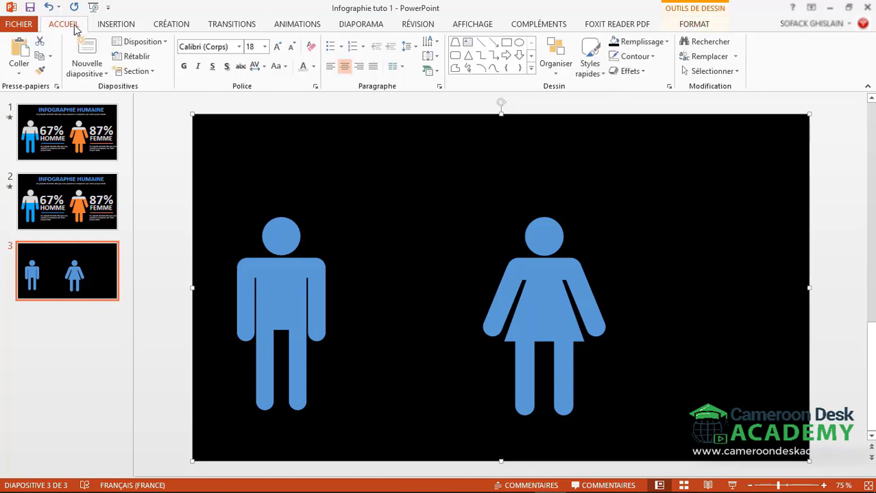
pyautogui.click(467, 43)
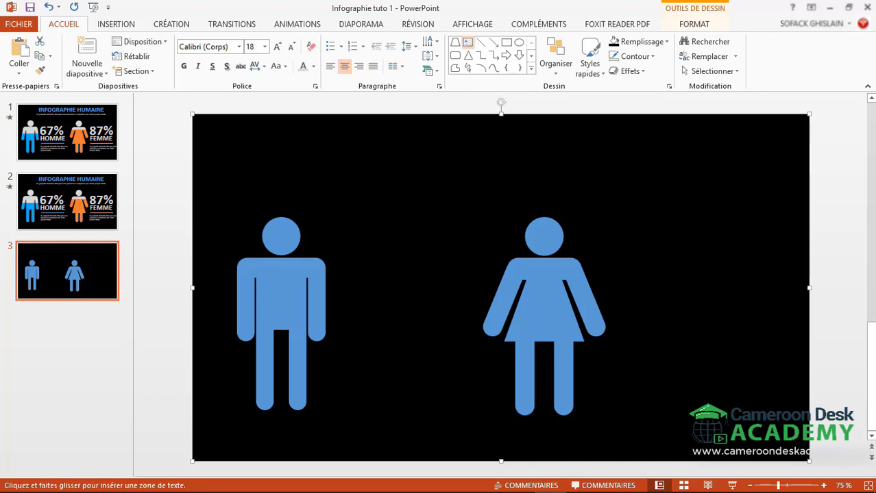
pyautogui.moveTo(343, 246); pyautogui.dragTo(468, 289)
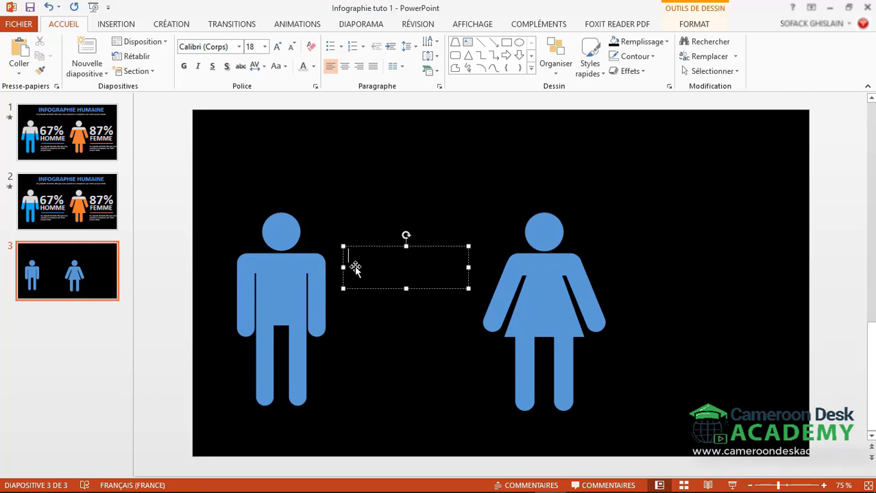
pyautogui.click(313, 66)
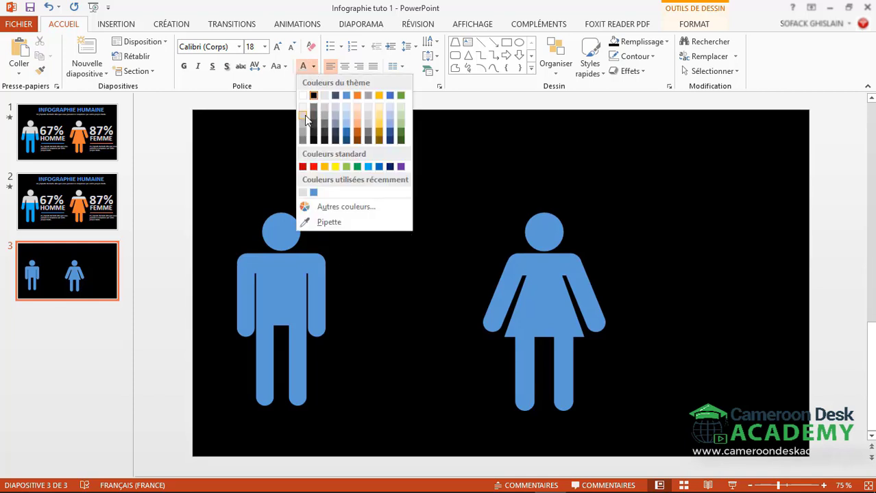
pyautogui.click(305, 115)
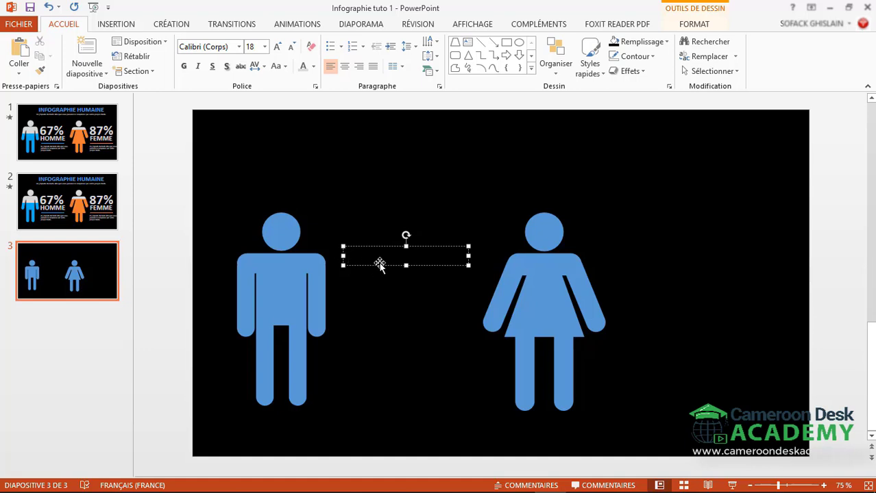
pyautogui.write('67')
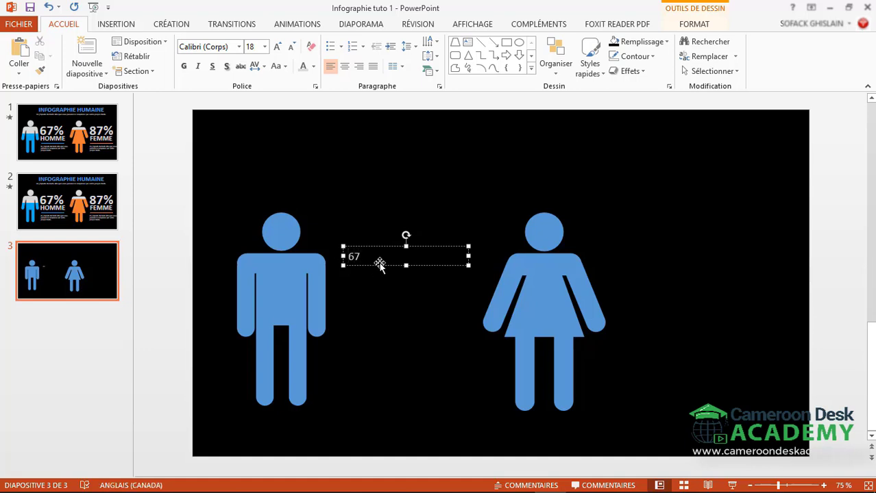
pyautogui.write('%')
pyautogui.press('Escape')
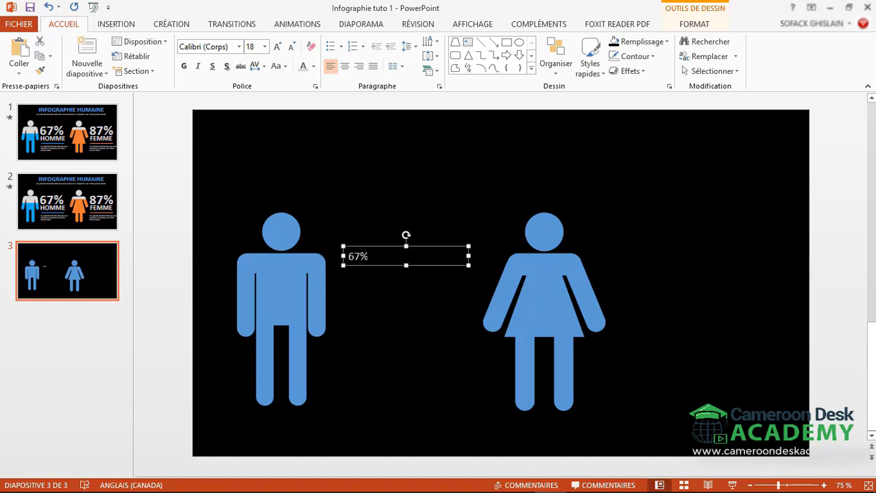
# Set the 67% text to 120 pt and widen the box so it fits on one line.
pyautogui.moveTo(372, 257); pyautogui.dragTo(336, 256)
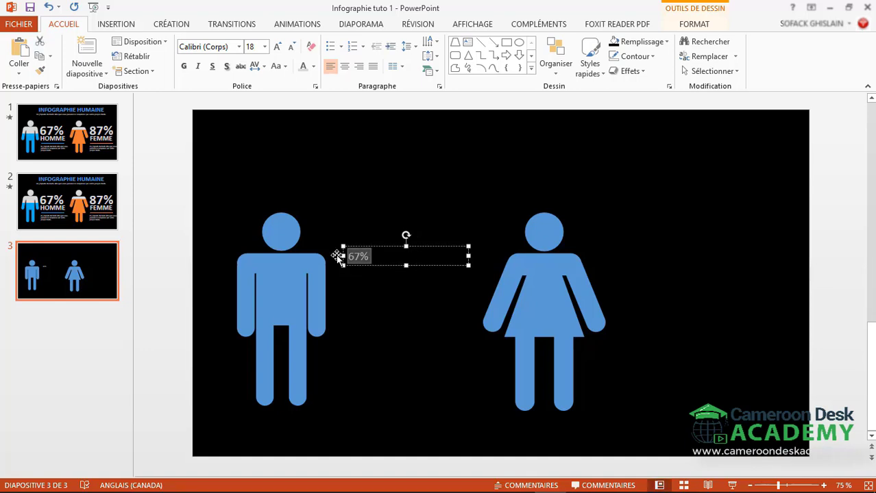
pyautogui.click(254, 46)
pyautogui.write('0')
pyautogui.press('Return')
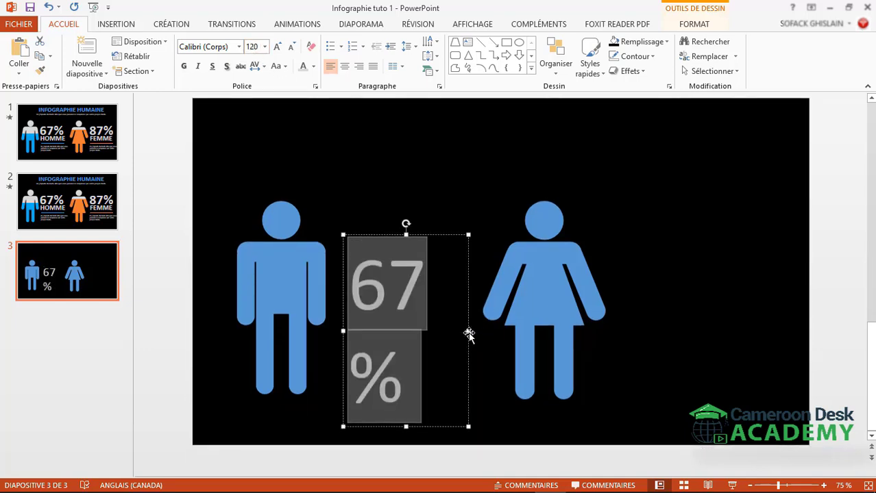
pyautogui.moveTo(467, 332)
pyautogui.mouseDown()
pyautogui.moveTo(514, 323)
pyautogui.moveTo(348, 295)
pyautogui.mouseUp()
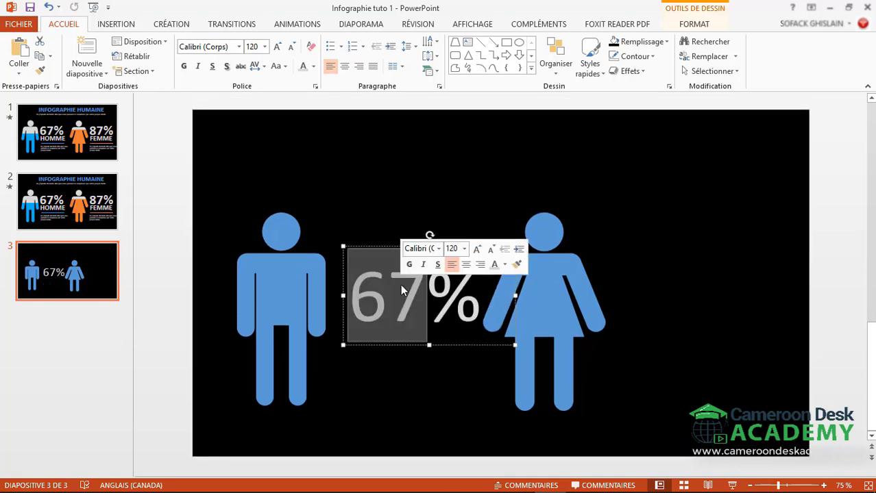
# Make 67% bold and centred, and move it up between the pictograms.
pyautogui.click(184, 66)
pyautogui.click(345, 69)
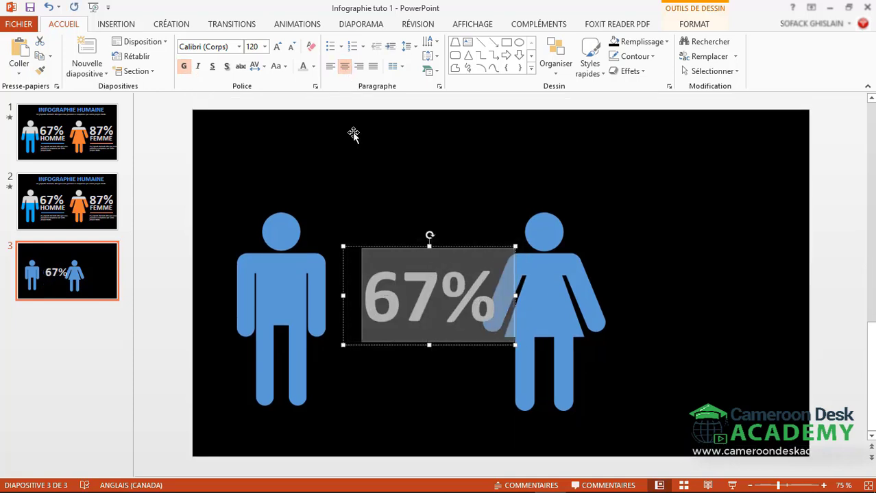
pyautogui.click(387, 245)
pyautogui.moveTo(388, 246); pyautogui.dragTo(379, 226)
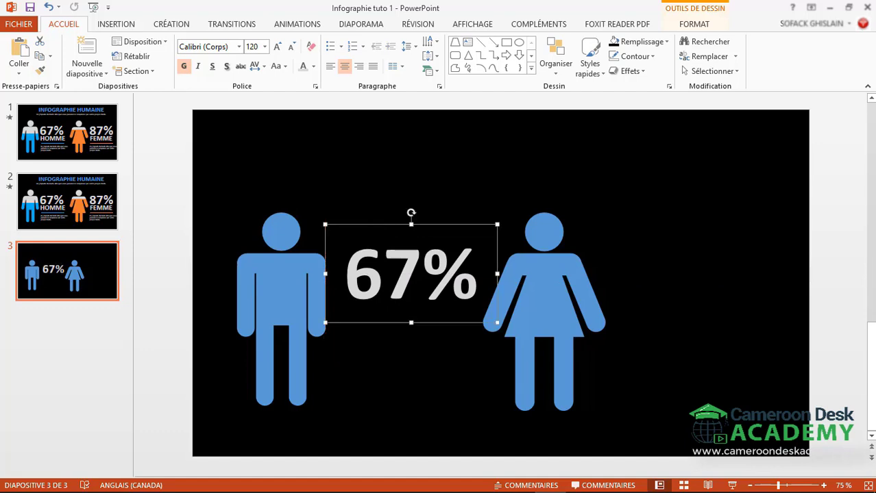
# Duplicate the 67% box below it, set the copy to size 66 and type 'HOMME'.
pyautogui.click(382, 275)
pyautogui.click(393, 226)
pyautogui.moveTo(393, 226); pyautogui.dragTo(394, 300)
pyautogui.doubleClick(408, 340)
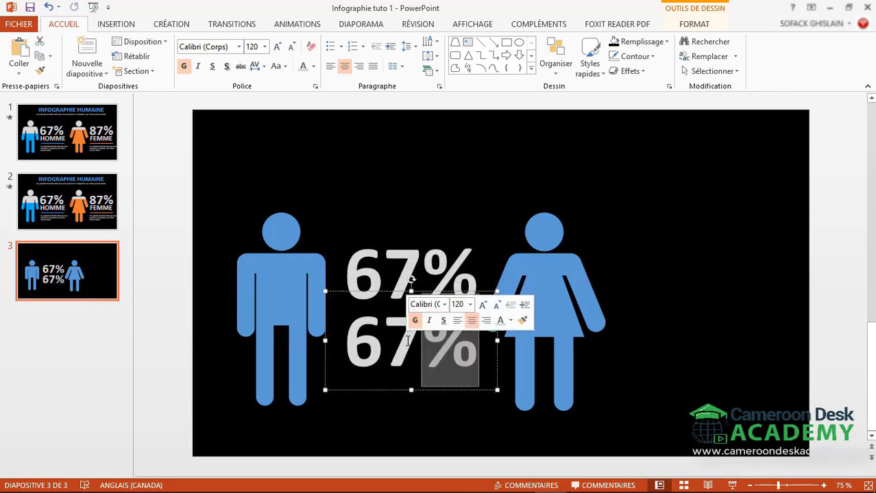
pyautogui.click(252, 47)
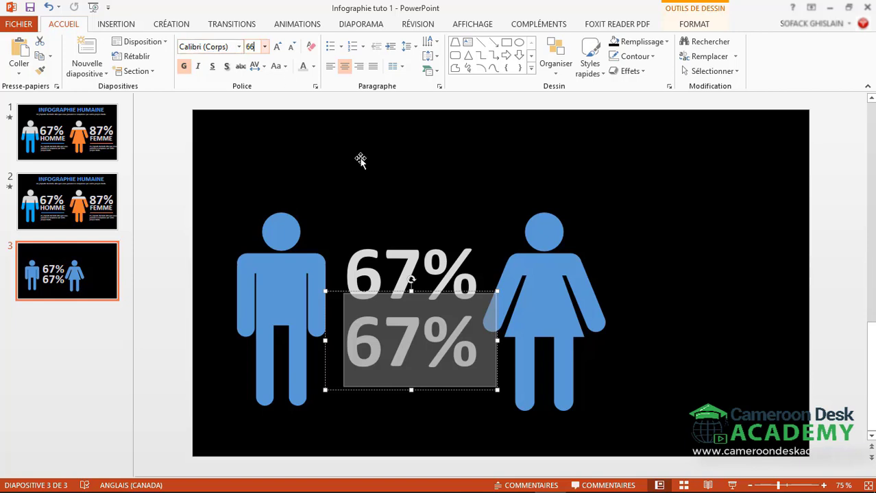
pyautogui.write('66')
pyautogui.press('Return')
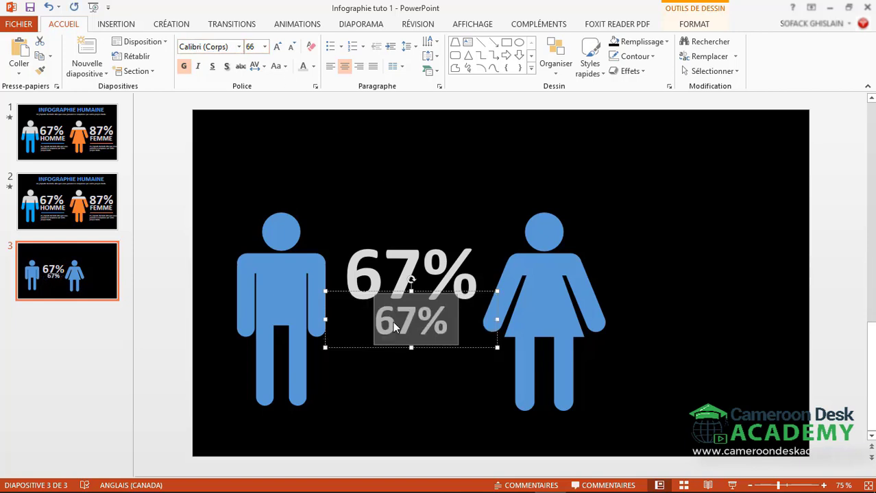
pyautogui.write('HOM')
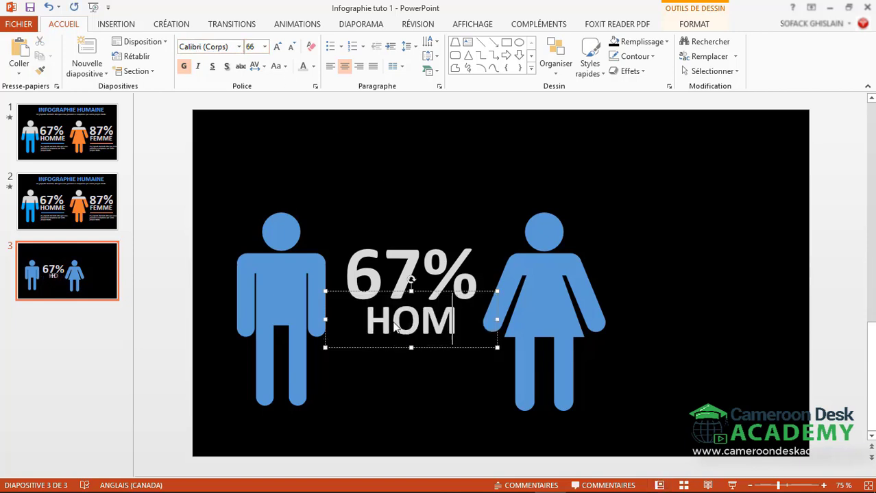
pyautogui.write('ME')
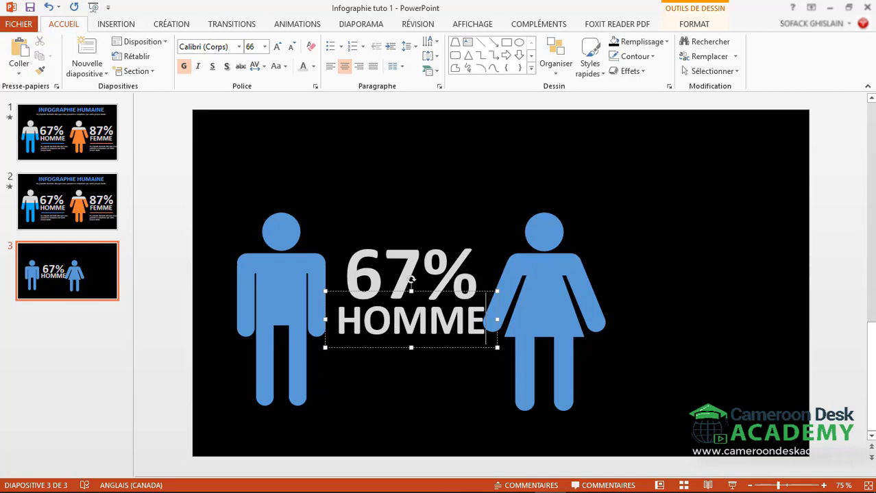
# Shift 67% slightly left, resize HOMME to 60 pt and nudge it left.
pyautogui.click(369, 274)
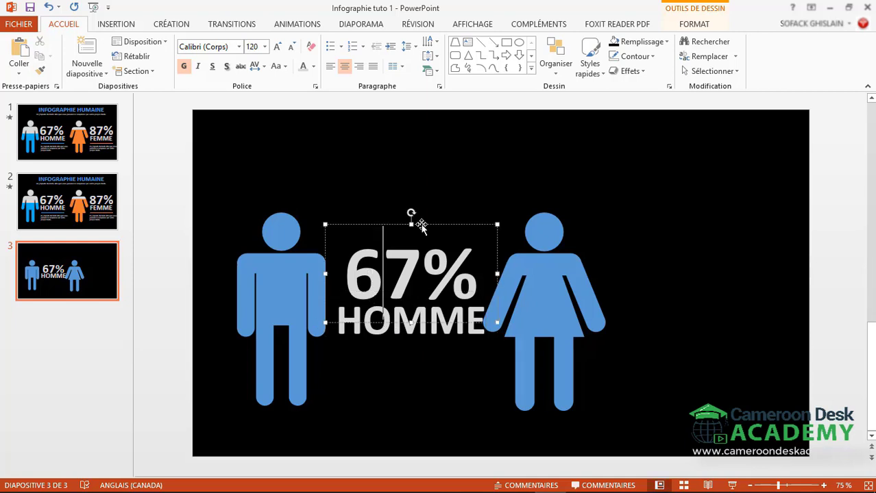
pyautogui.moveTo(420, 227); pyautogui.dragTo(407, 222)
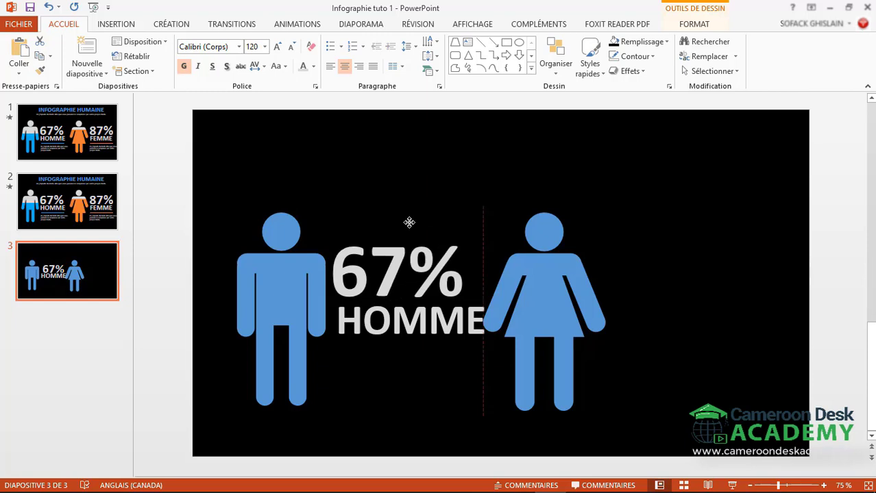
pyautogui.click(409, 222)
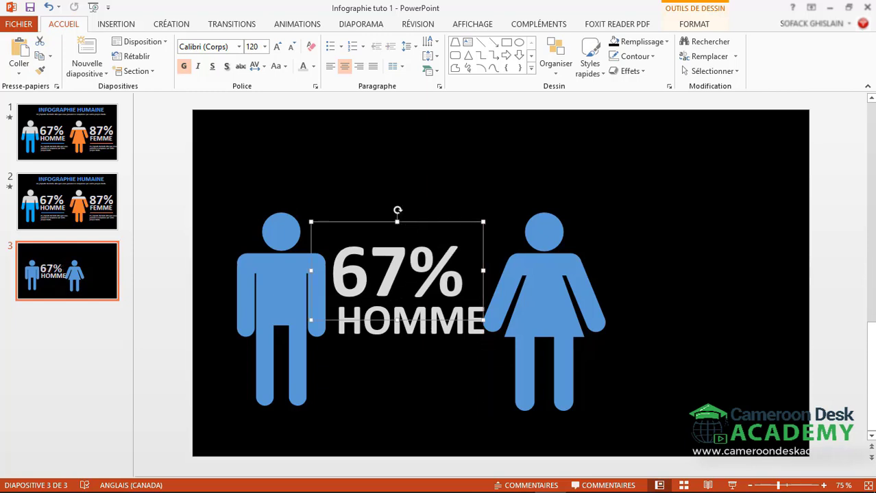
pyautogui.doubleClick(419, 328)
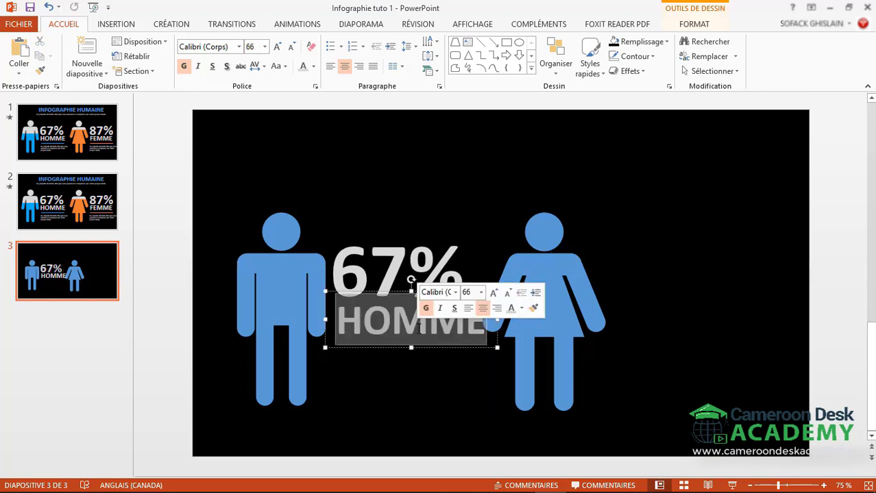
pyautogui.click(260, 46)
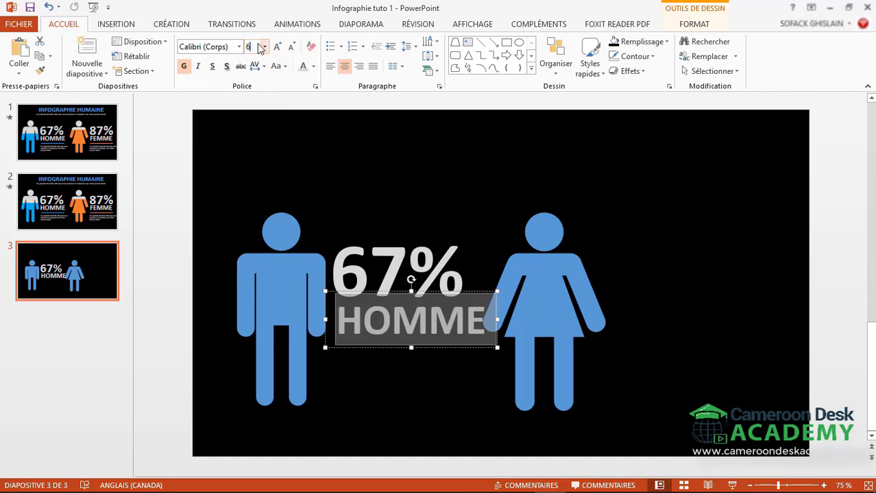
pyautogui.write('0')
pyautogui.press('Return')
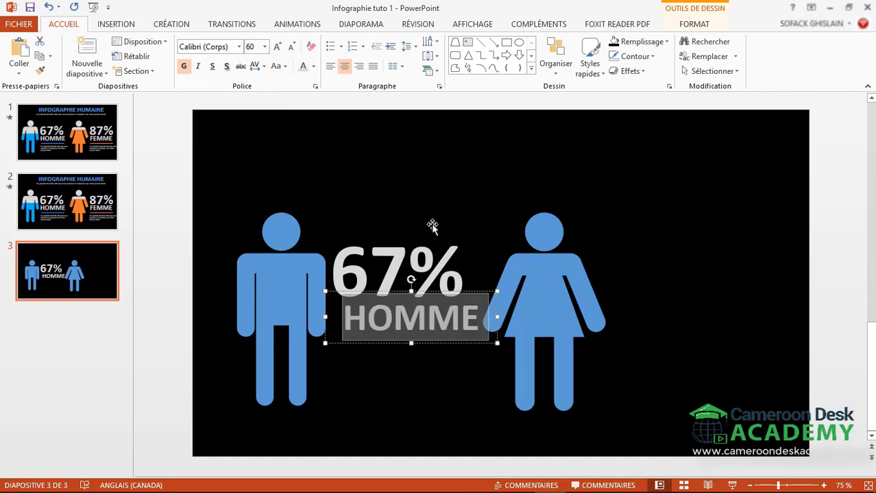
pyautogui.click(476, 294)
pyautogui.moveTo(476, 293); pyautogui.dragTo(468, 292)
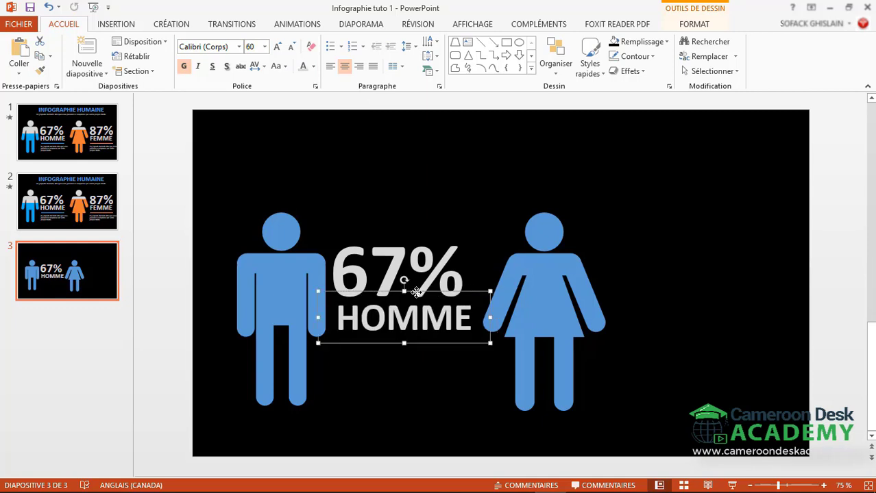
# Duplicate the HOMME box beneath the original and bring up the Notepad placeholder text.
pyautogui.moveTo(417, 293); pyautogui.dragTo(421, 341)
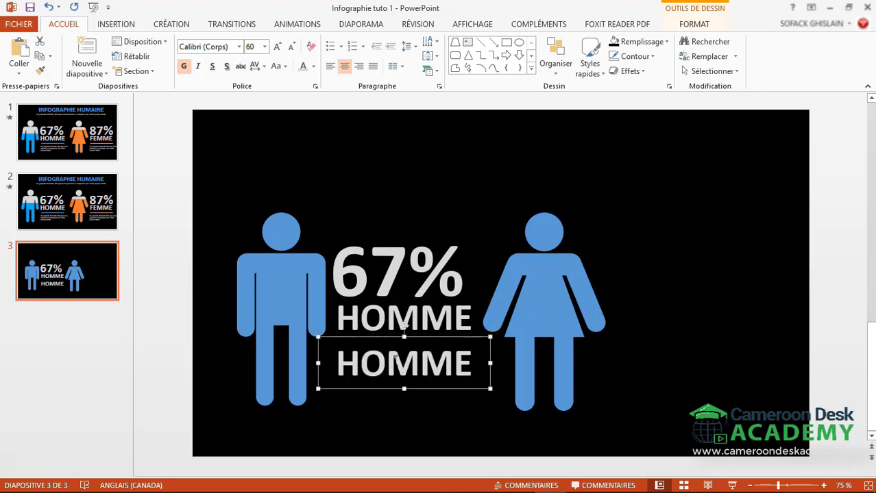
pyautogui.doubleClick(396, 361)
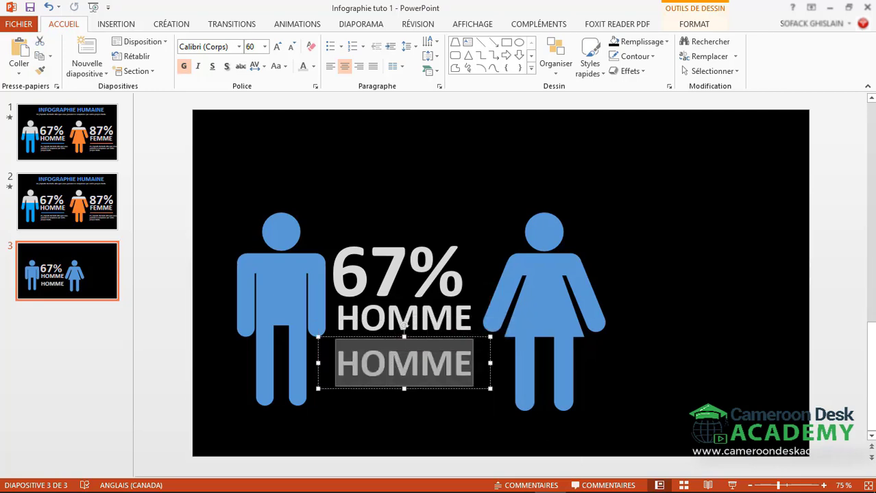
pyautogui.click(582, 482)
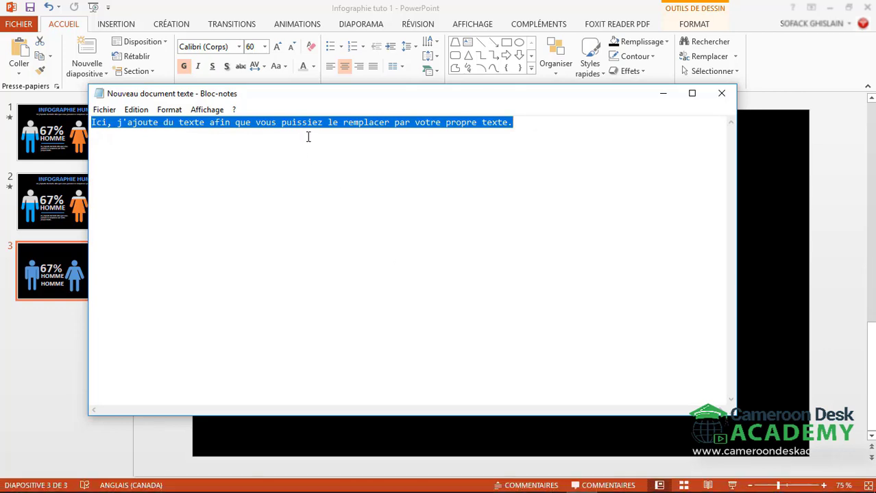
# Copy the Notepad placeholder sentence and set the lower HOMME copy to 18 pt.
pyautogui.rightClick(346, 120)
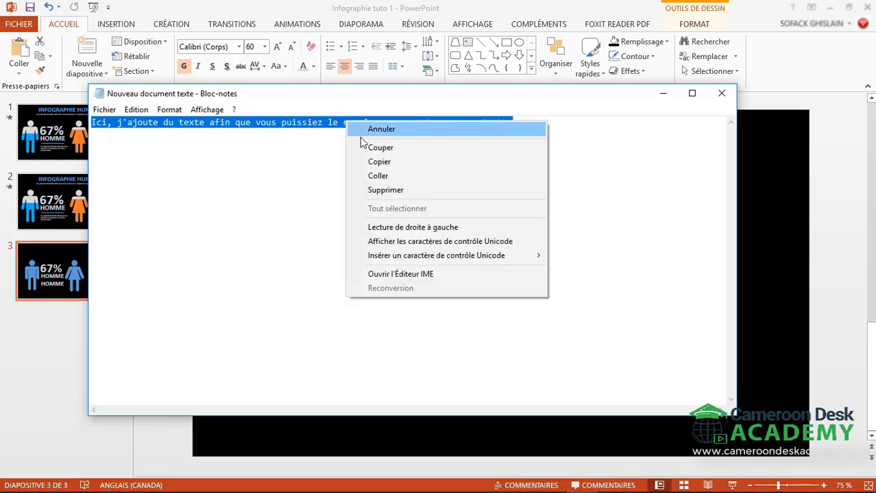
pyautogui.click(370, 162)
pyautogui.click(394, 9)
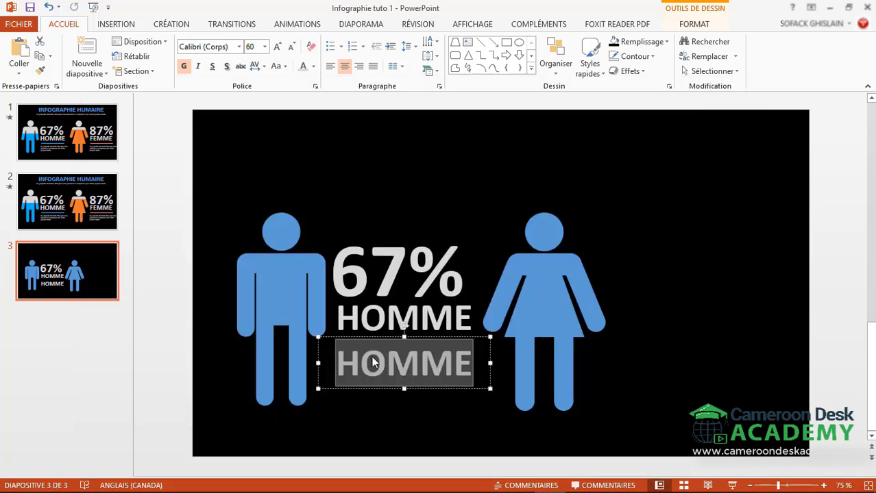
pyautogui.click(251, 48)
pyautogui.write('18')
pyautogui.press('Return')
# Copy the placeholder sentence again and paste it in place of the lower HOMME.
pyautogui.moveTo(681, 483)
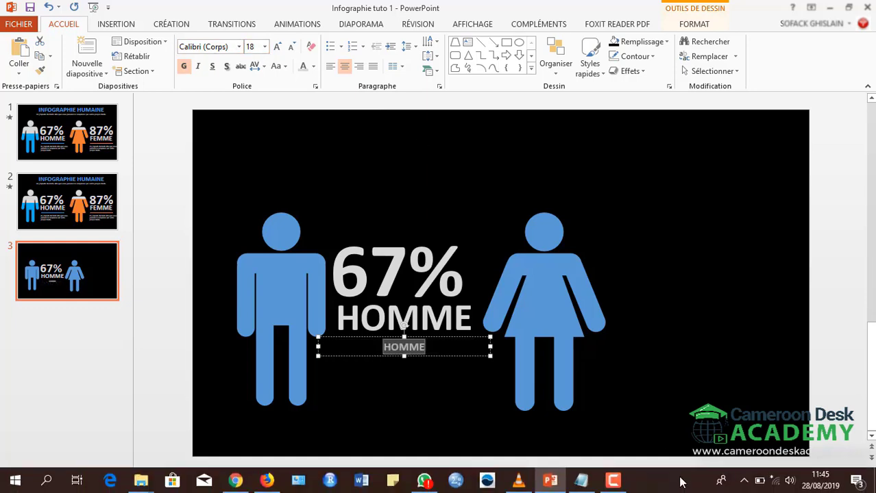
pyautogui.click(581, 481)
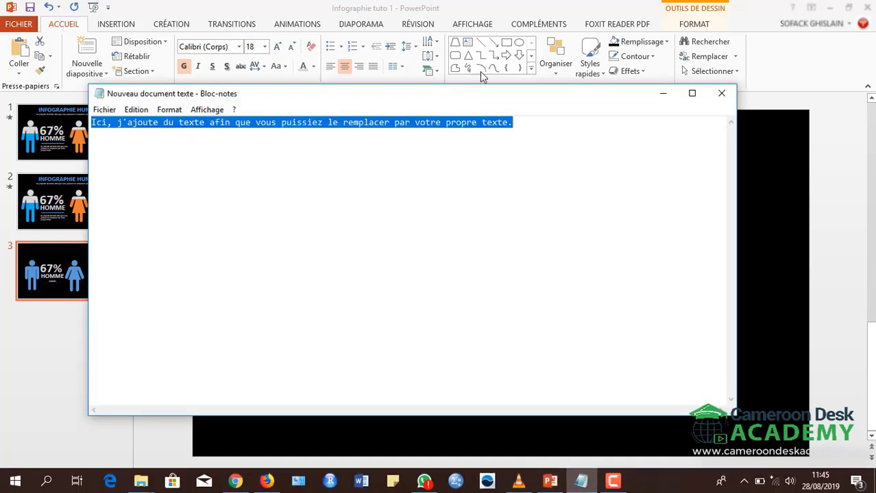
pyautogui.rightClick(441, 124)
pyautogui.click(471, 167)
pyautogui.click(451, 17)
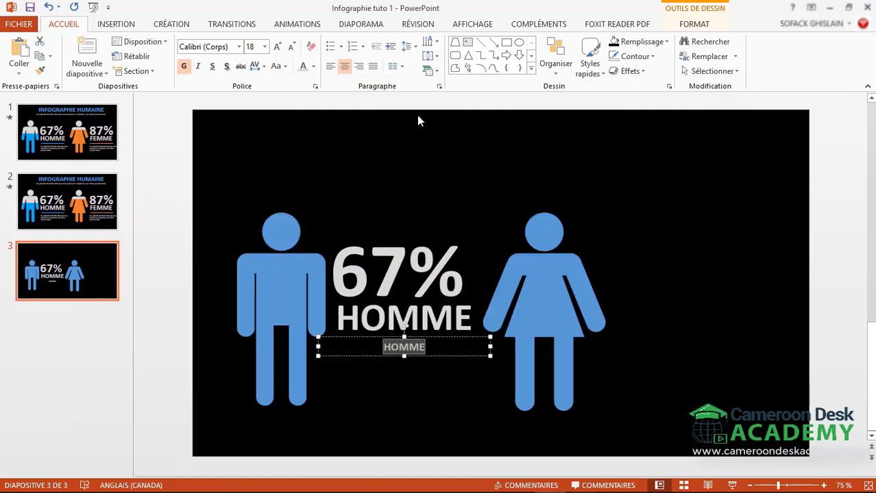
pyautogui.hotkey('ctrl', 'v')
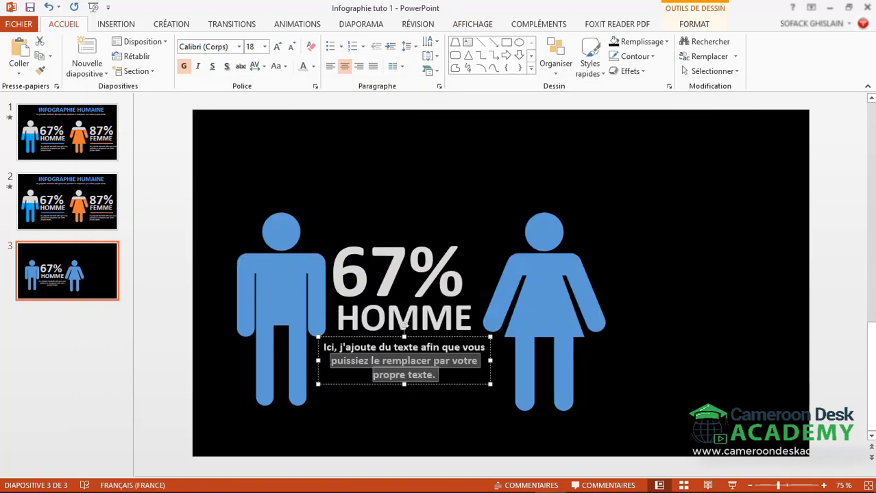
# Left-align the pasted paragraph, nudge it into place, and shift the woman pictogram right.
pyautogui.moveTo(436, 375); pyautogui.dragTo(320, 346)
pyautogui.click(331, 66)
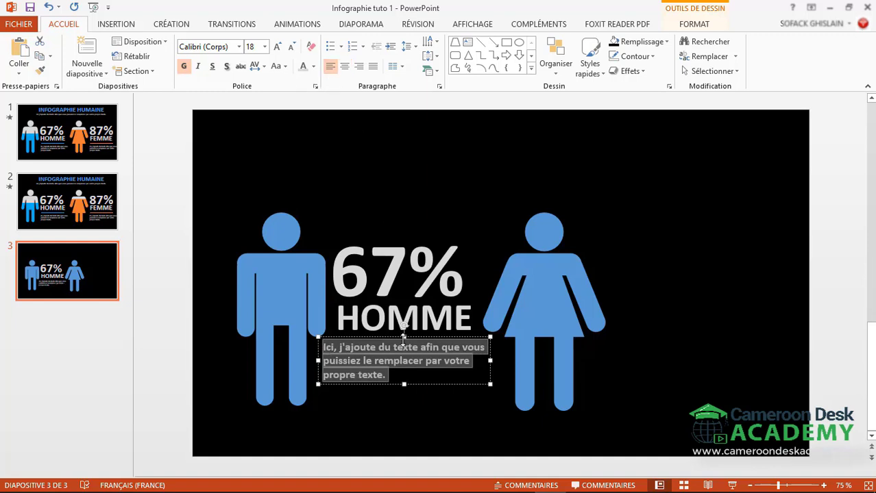
pyautogui.moveTo(413, 333); pyautogui.dragTo(418, 328)
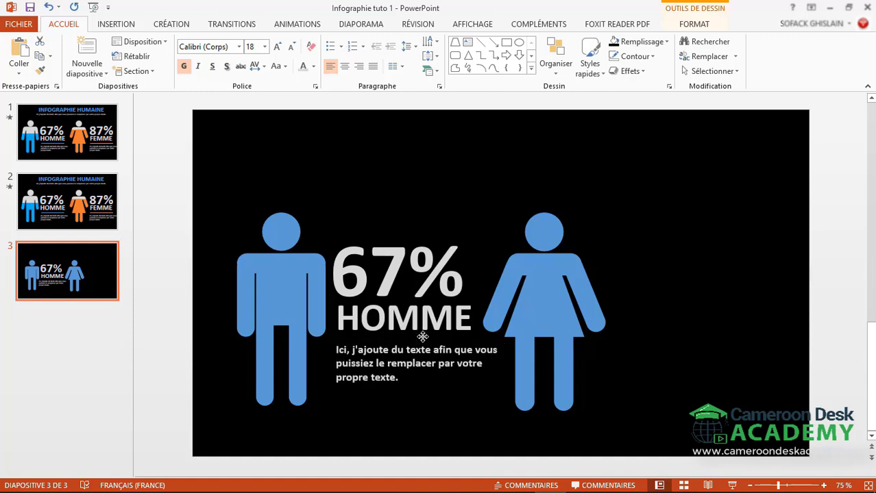
pyautogui.moveTo(541, 281); pyautogui.dragTo(563, 279)
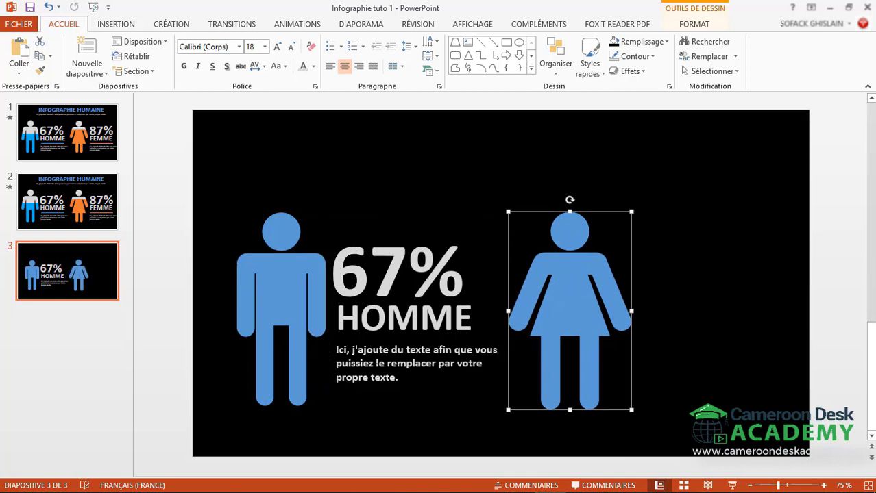
# Draw a short horizontal line under HOMME.
pyautogui.click(483, 45)
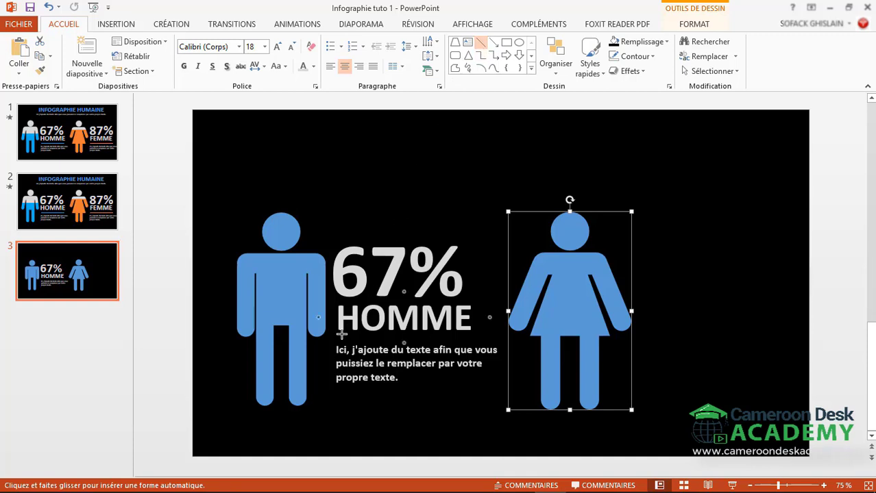
pyautogui.moveTo(429, 335); pyautogui.dragTo(461, 341)
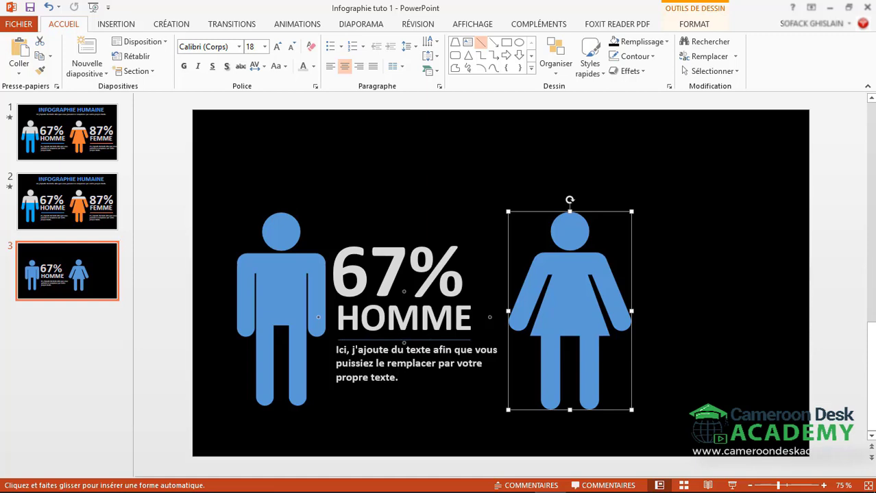
pyautogui.moveTo(470, 340); pyautogui.dragTo(472, 341)
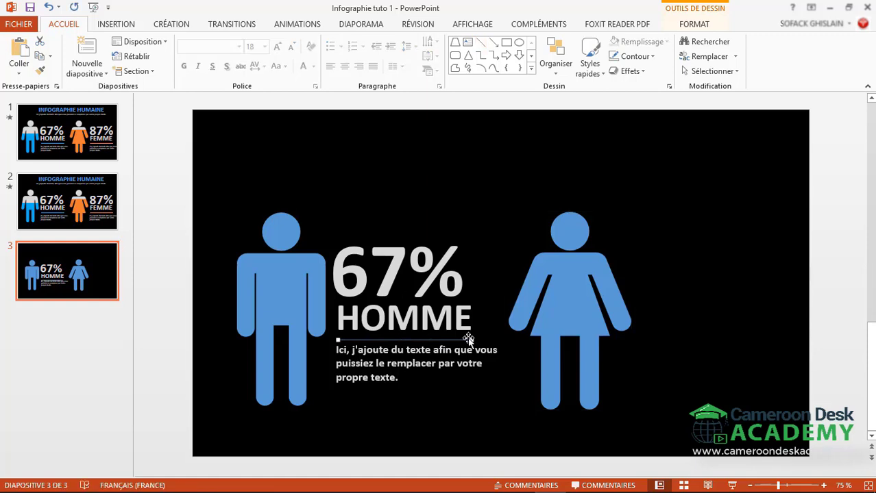
# Make the line's outline blue with a 4½ pt weight.
pyautogui.click(684, 24)
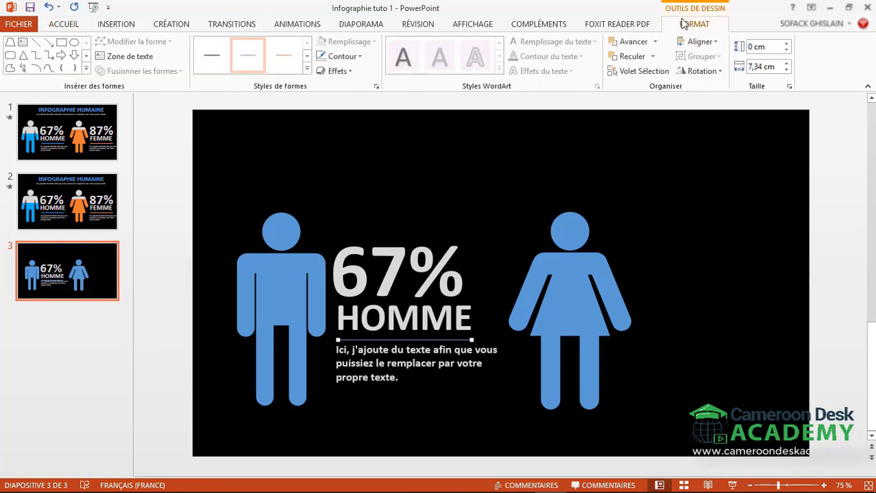
pyautogui.click(358, 56)
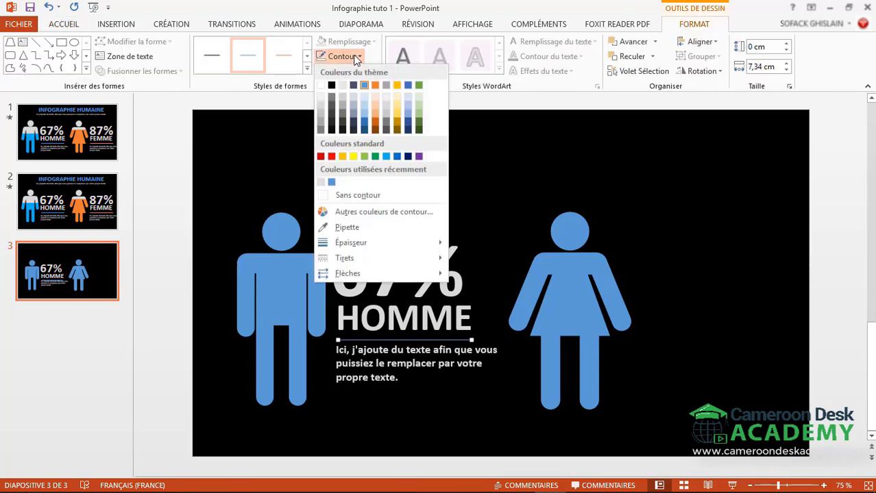
pyautogui.click(387, 157)
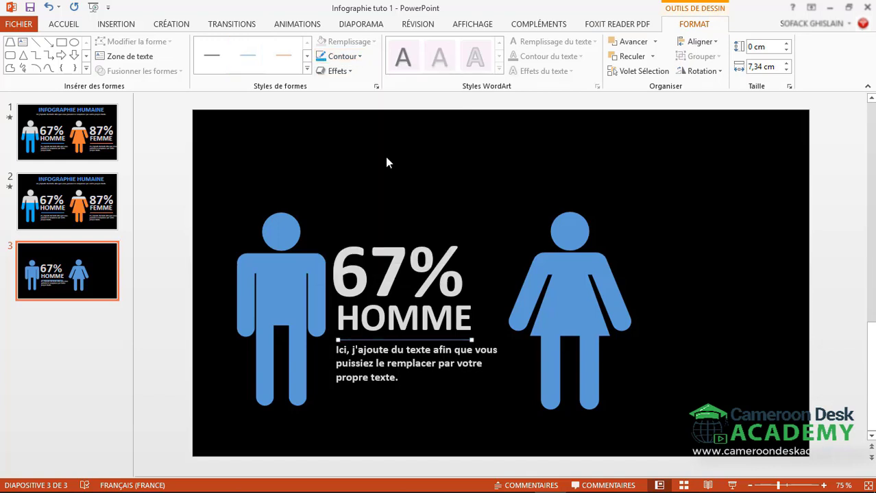
pyautogui.click(354, 60)
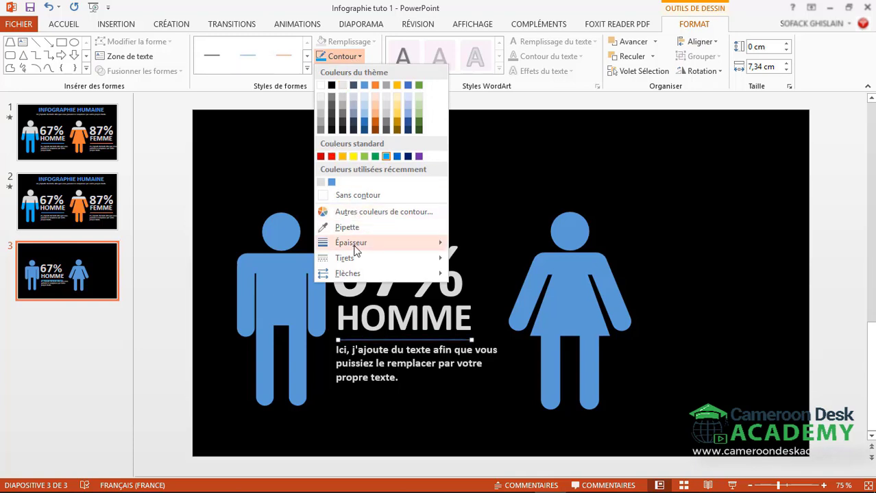
pyautogui.moveTo(355, 244)
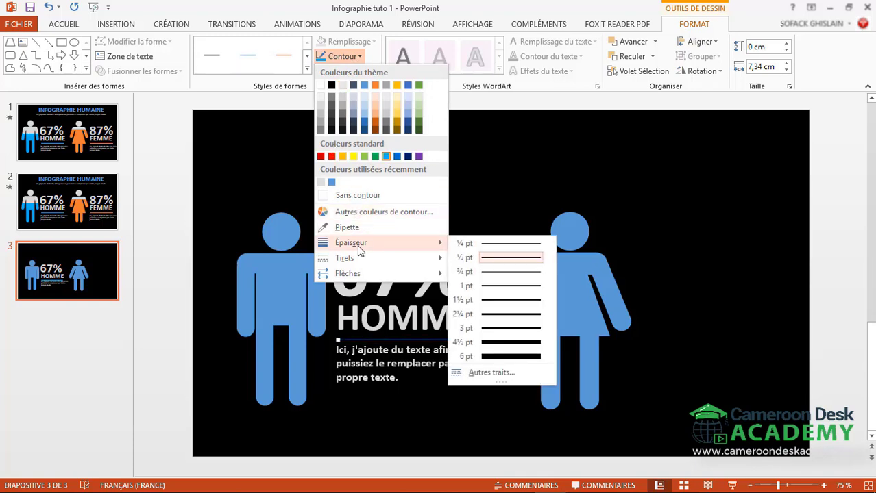
pyautogui.click(497, 339)
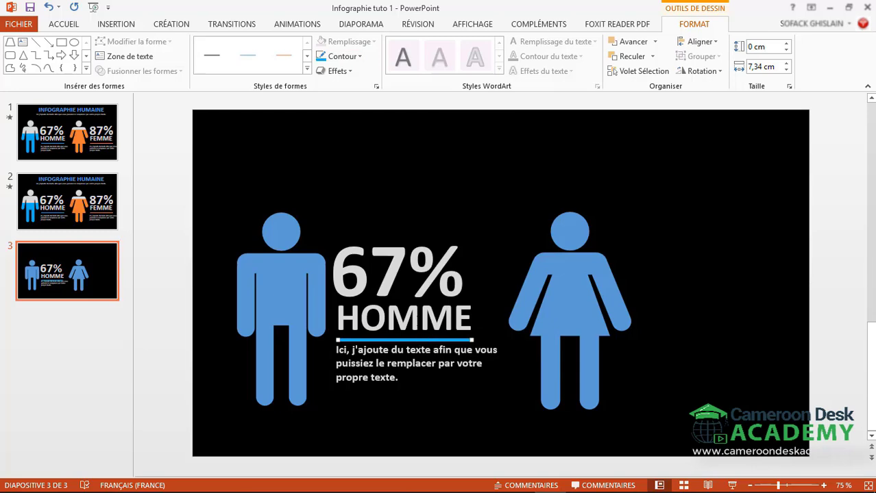
# Set the line's cap and join types to Arrondi and nudge it up one notch.
pyautogui.click(376, 87)
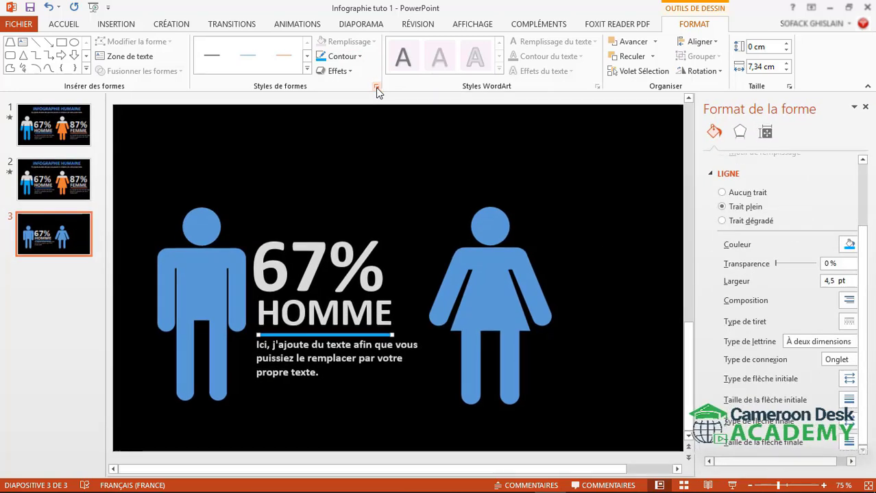
pyautogui.click(803, 342)
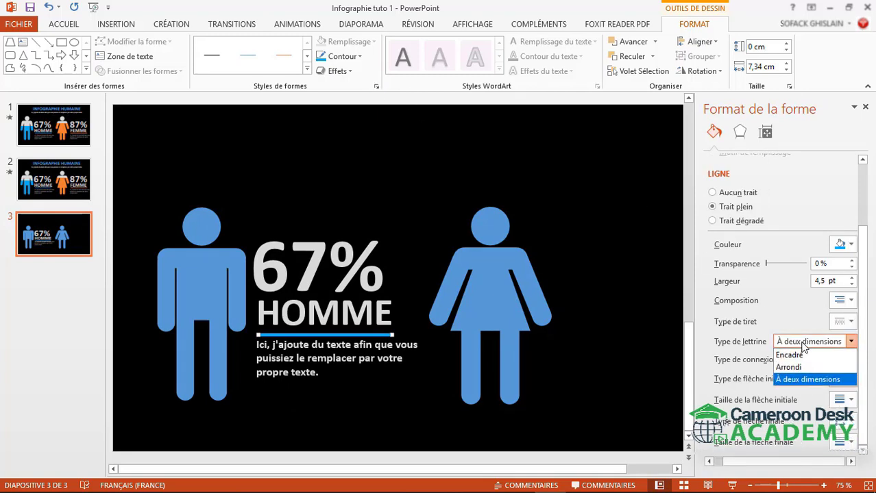
pyautogui.click(802, 369)
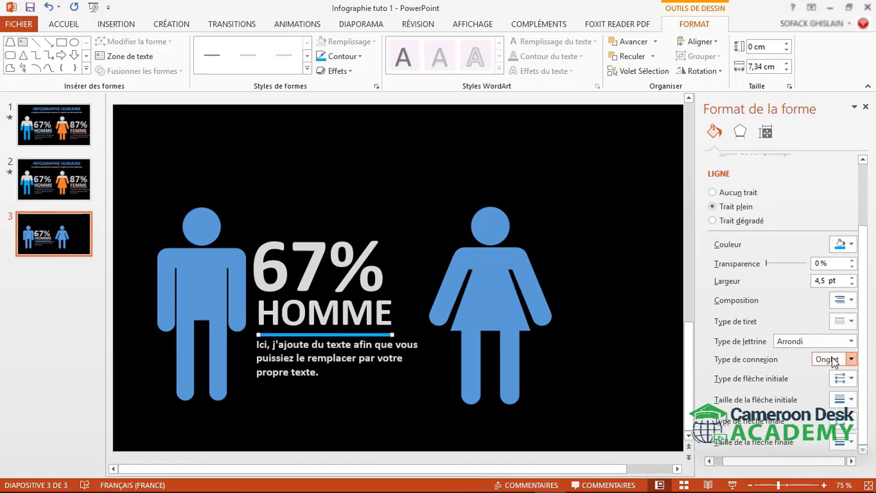
pyautogui.click(834, 361)
pyautogui.click(829, 371)
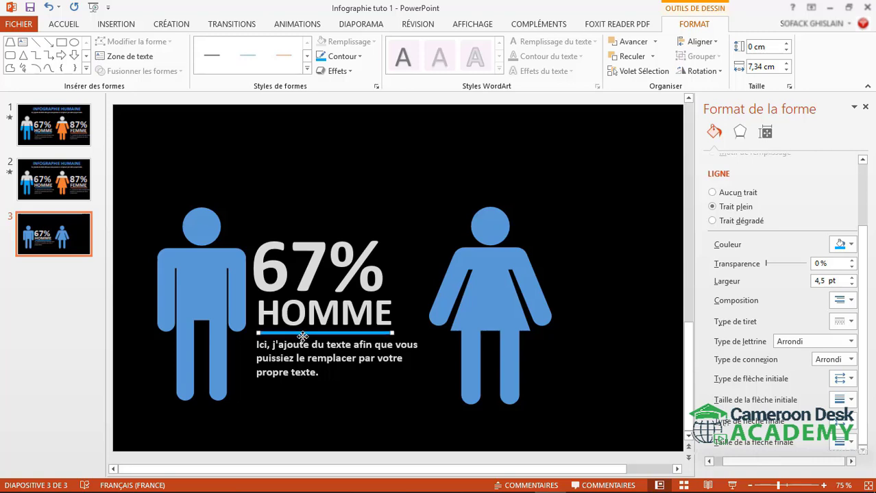
pyautogui.press('Up')
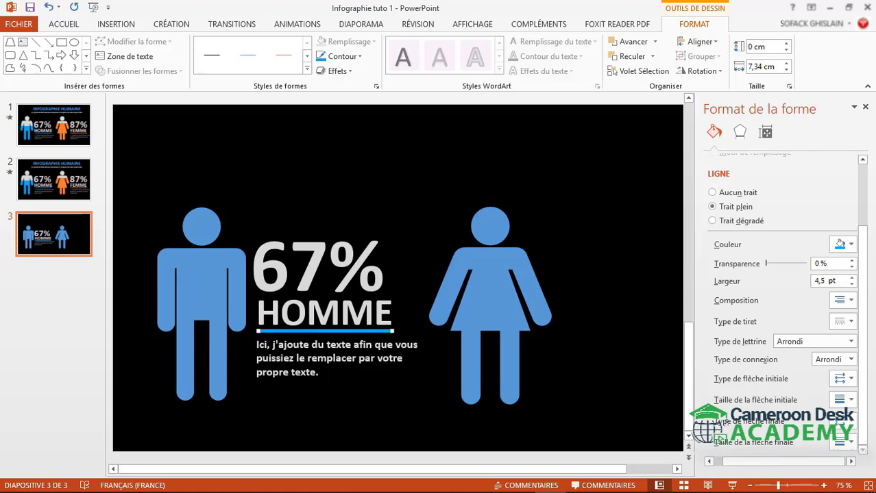
pyautogui.click(865, 107)
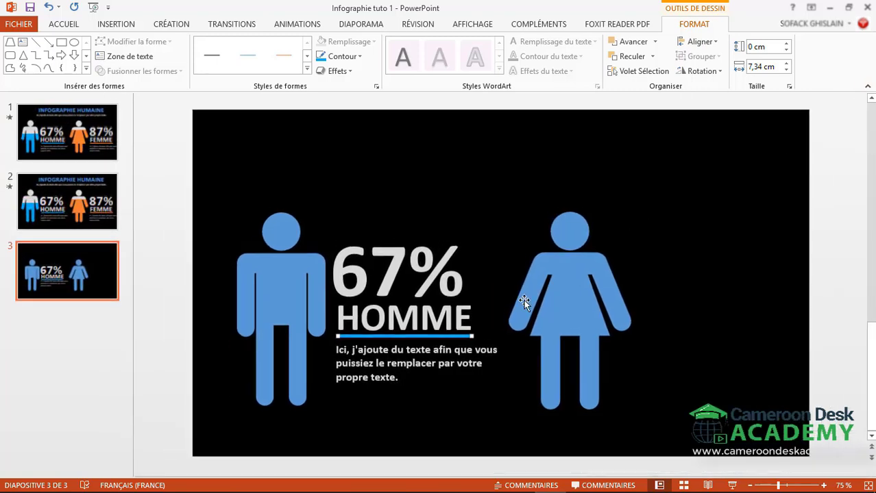
# Select the 67%, HOMME, underline and paragraph boxes and Ctrl-drag a copy beside the woman figure.
pyautogui.click(369, 271)
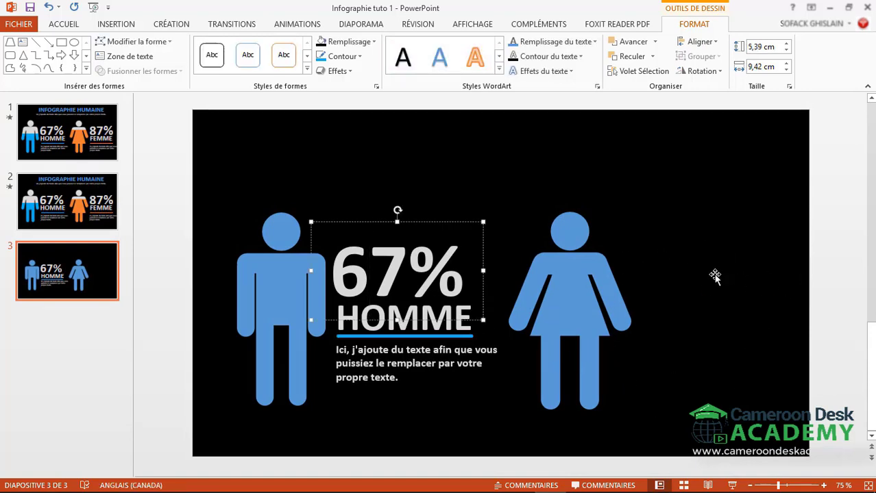
pyautogui.click(435, 422)
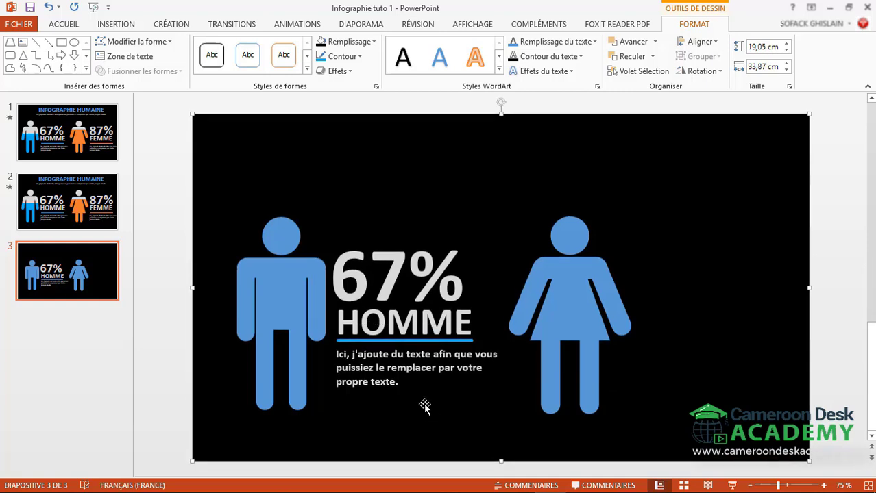
pyautogui.click(357, 368)
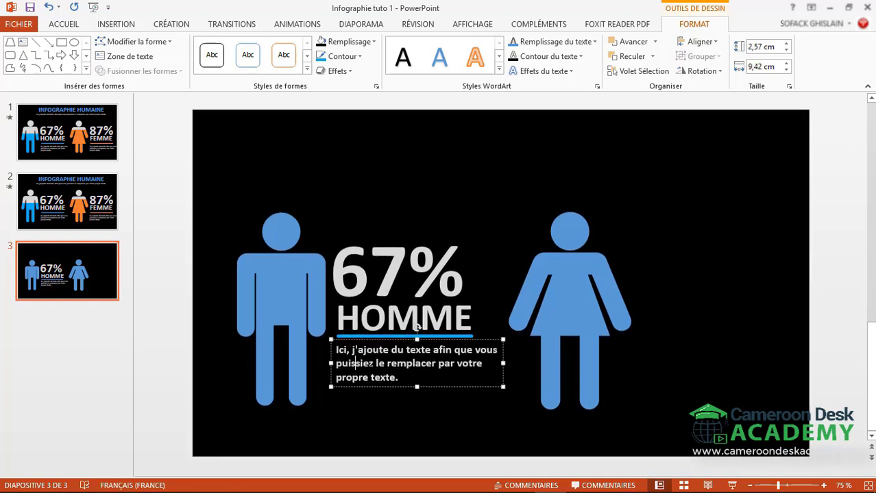
pyautogui.click(370, 274)
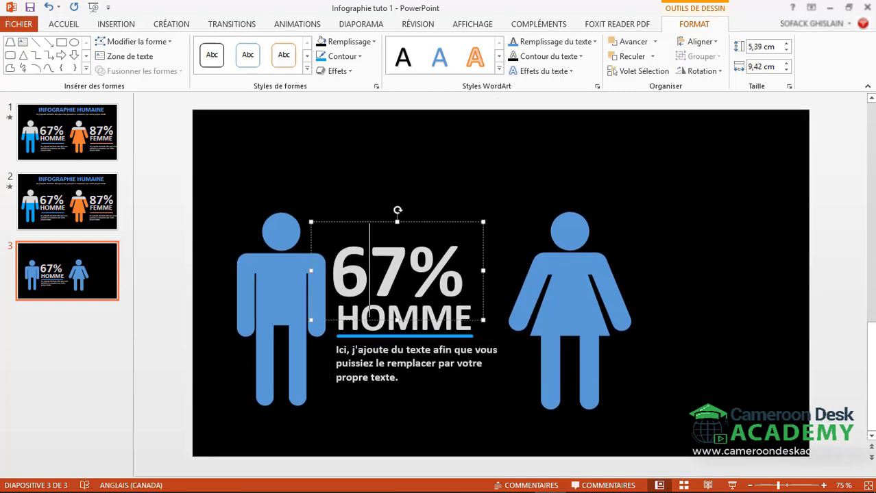
pyautogui.click(382, 222)
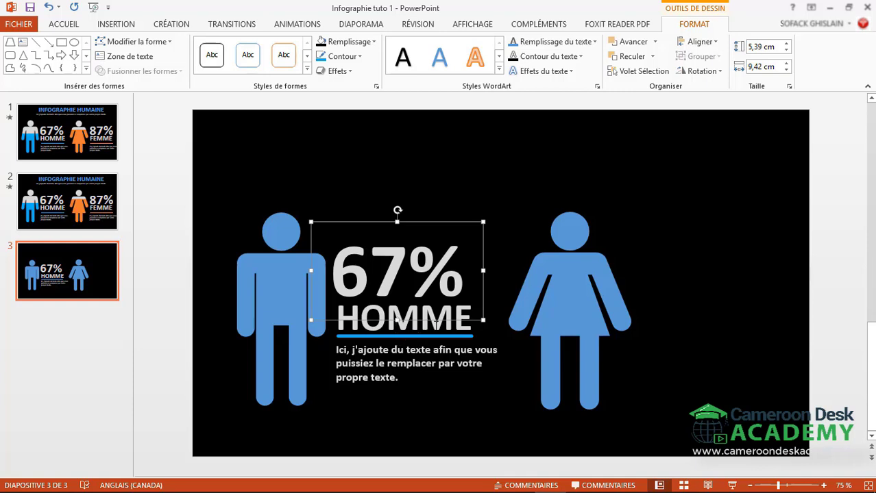
pyautogui.keyDown('shift'); pyautogui.click(416, 341); pyautogui.keyUp('shift')
pyautogui.keyDown('shift'); pyautogui.click(416, 337); pyautogui.keyUp('shift')
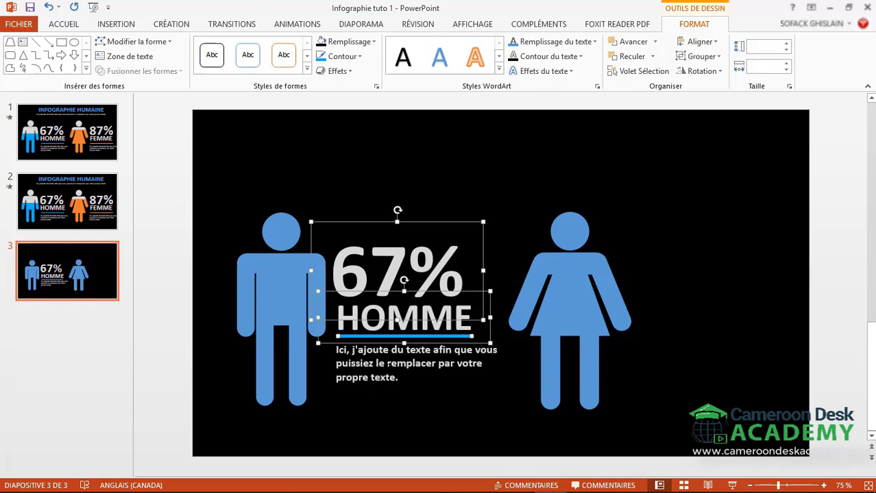
pyautogui.keyDown('shift'); pyautogui.click(386, 368); pyautogui.keyUp('shift')
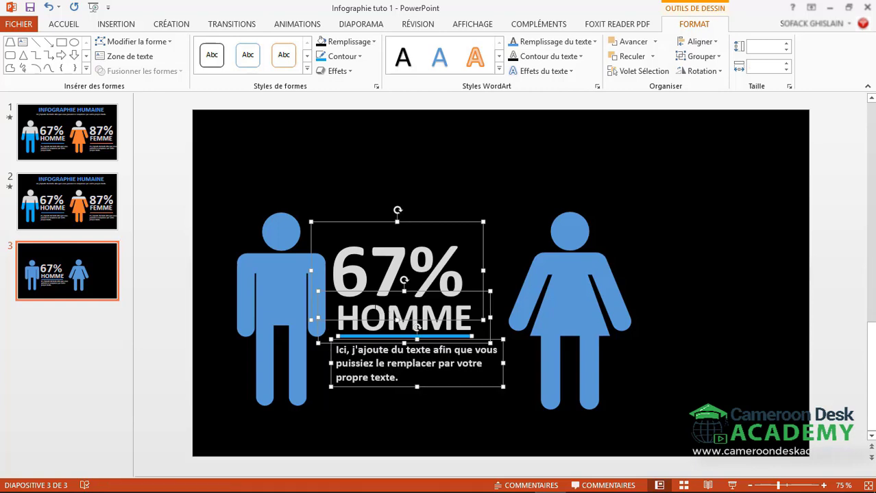
pyautogui.moveTo(375, 308); pyautogui.dragTo(681, 323)
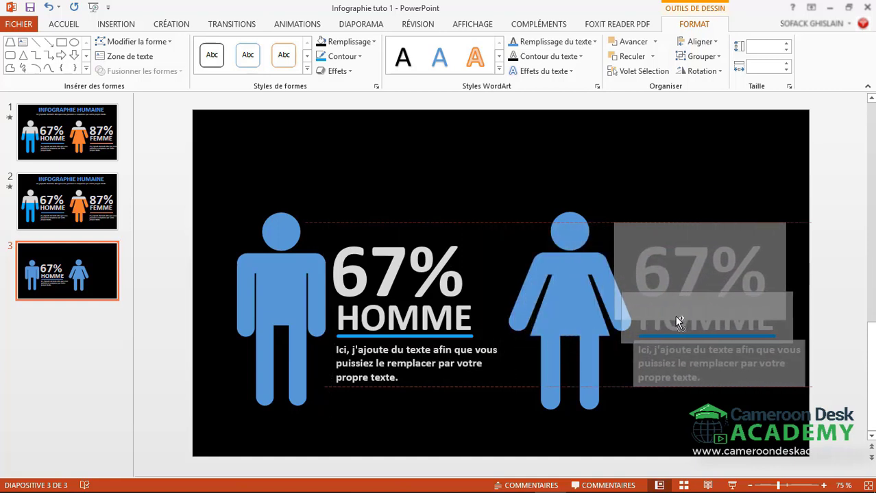
pyautogui.moveTo(680, 323); pyautogui.dragTo(678, 323)
pyautogui.click(674, 415)
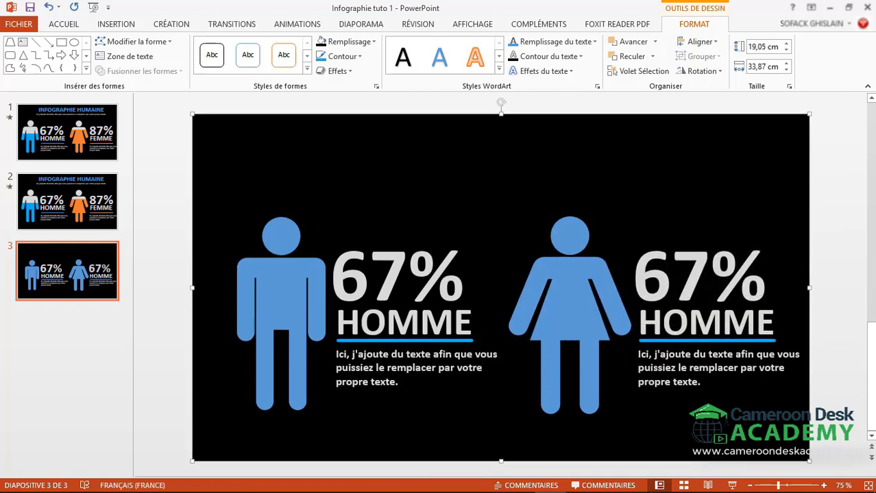
# Change the copied 67% to 87%.
pyautogui.click(687, 290)
pyautogui.click(699, 268)
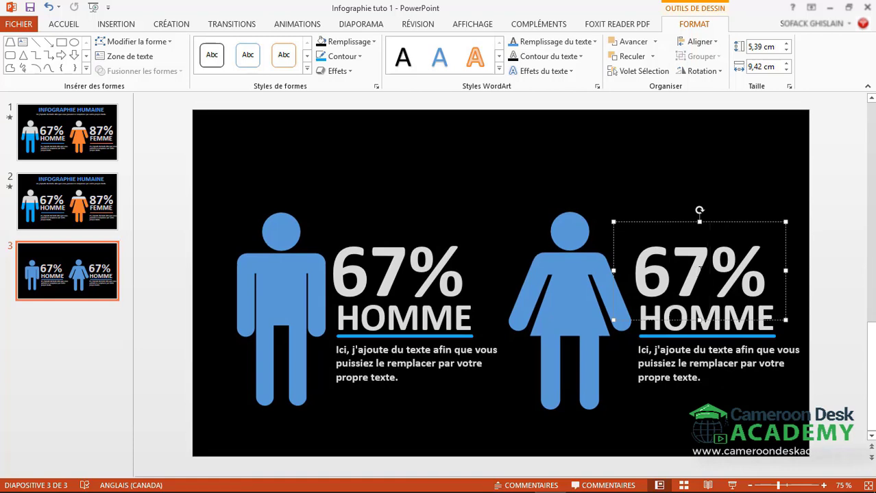
pyautogui.press('BackSpace')
pyautogui.press('BackSpace')
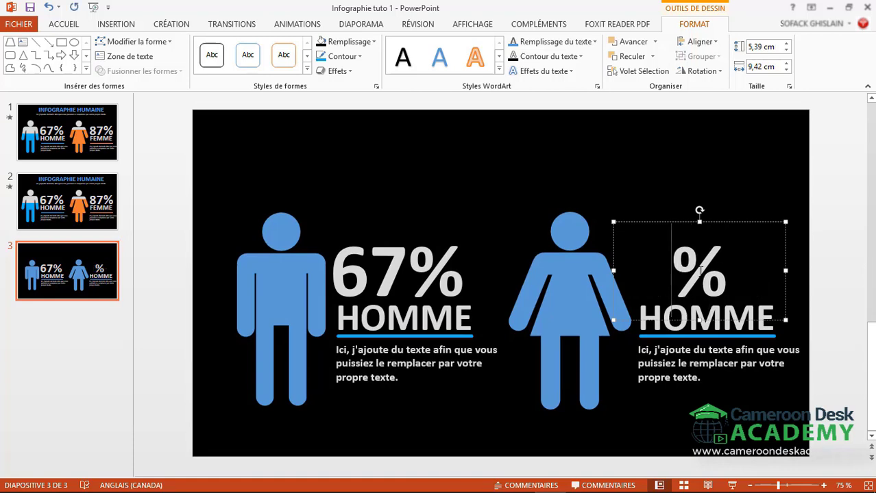
pyautogui.write('87')
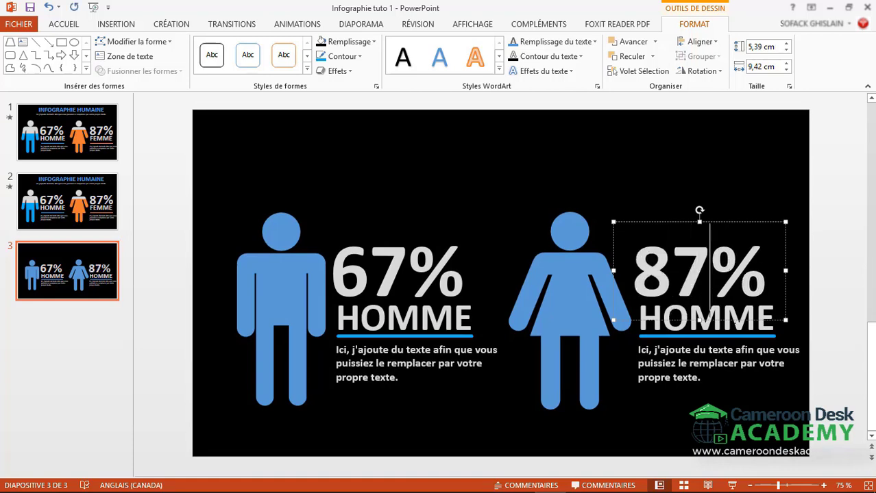
# Replace the copied HOMME with FEMME and shift it slightly left to centre it.
pyautogui.click(730, 319)
pyautogui.doubleClick(732, 321)
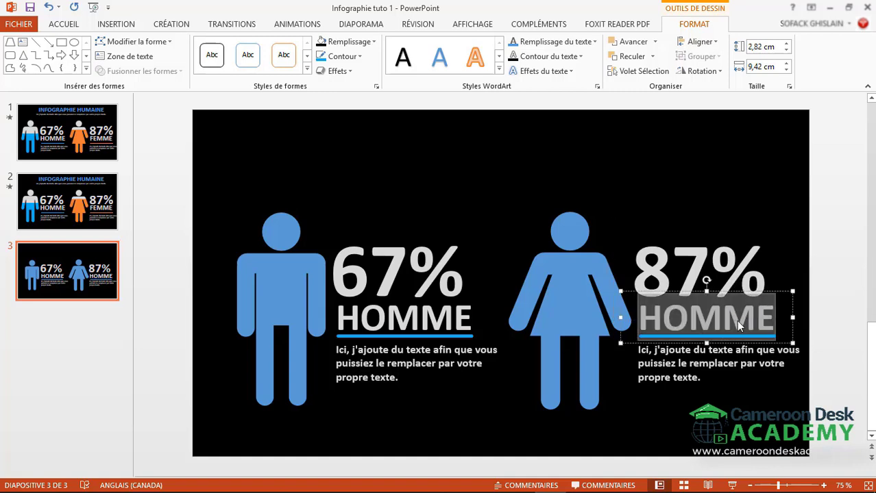
pyautogui.click(736, 325)
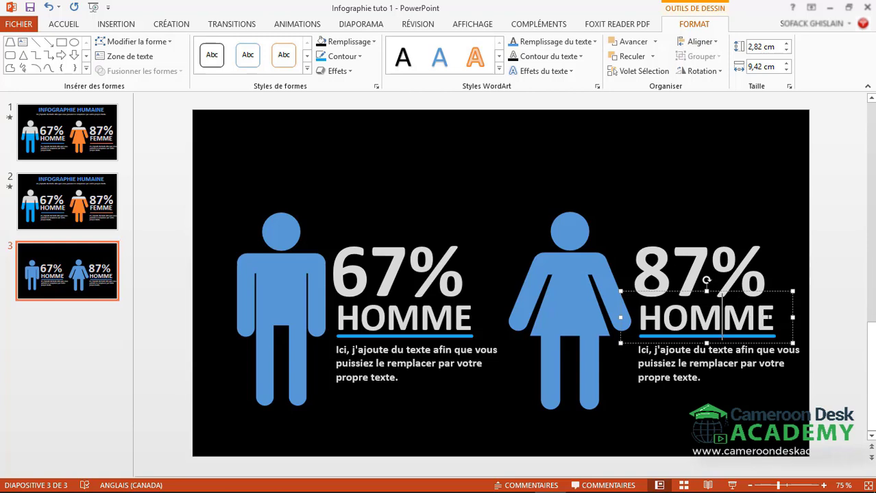
pyautogui.press('BackSpace')
pyautogui.press('BackSpace')
pyautogui.press('BackSpace')
pyautogui.press('BackSpace')
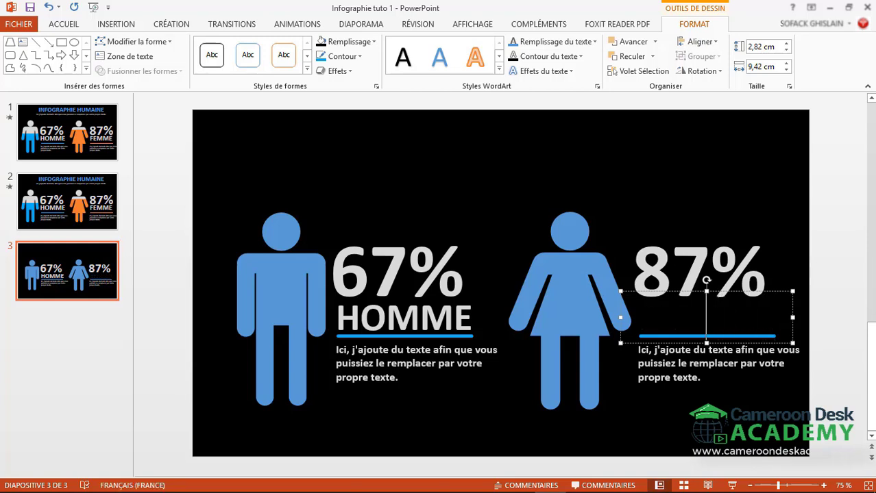
pyautogui.write('FEMME')
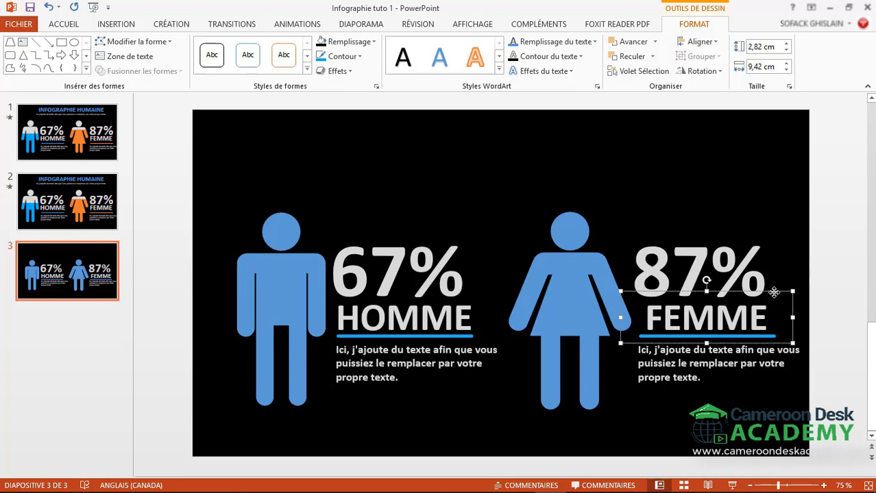
pyautogui.moveTo(775, 291); pyautogui.dragTo(768, 293)
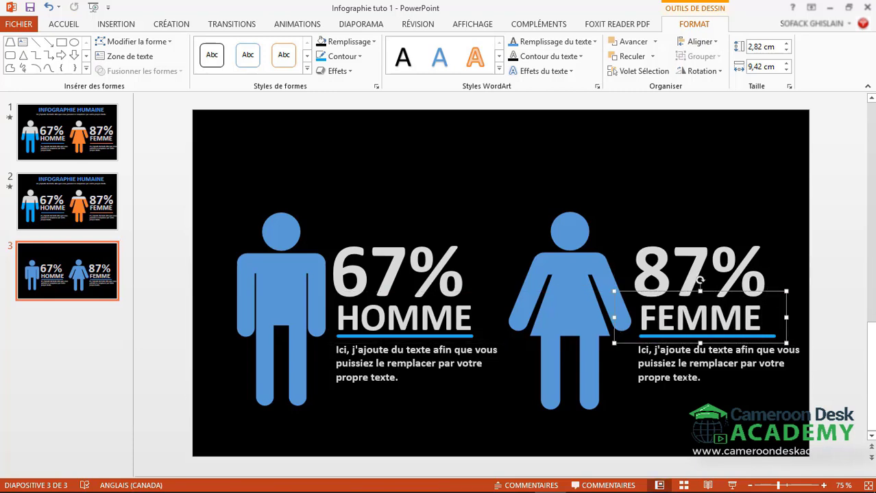
pyautogui.click(686, 378)
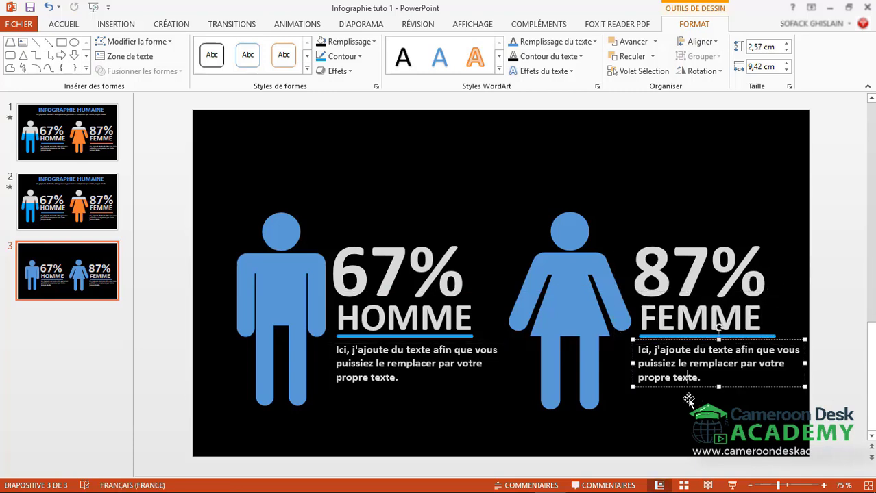
pyautogui.click(688, 438)
pyautogui.click(342, 274)
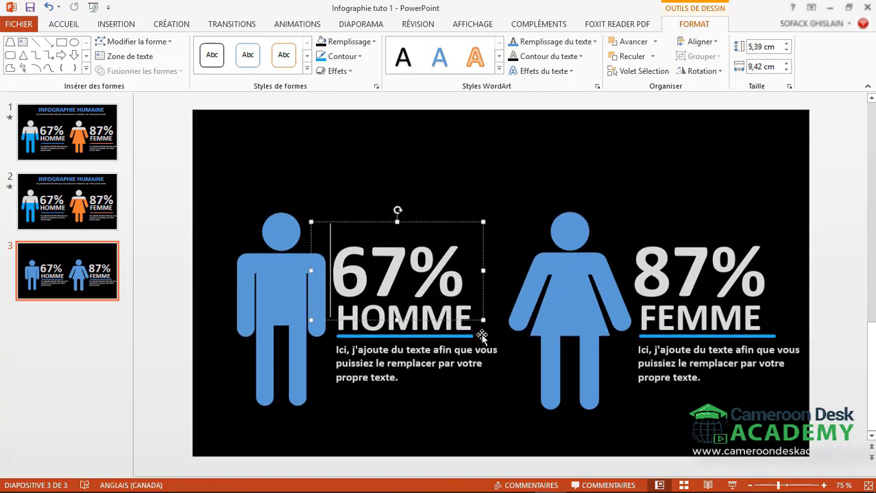
pyautogui.click(458, 393)
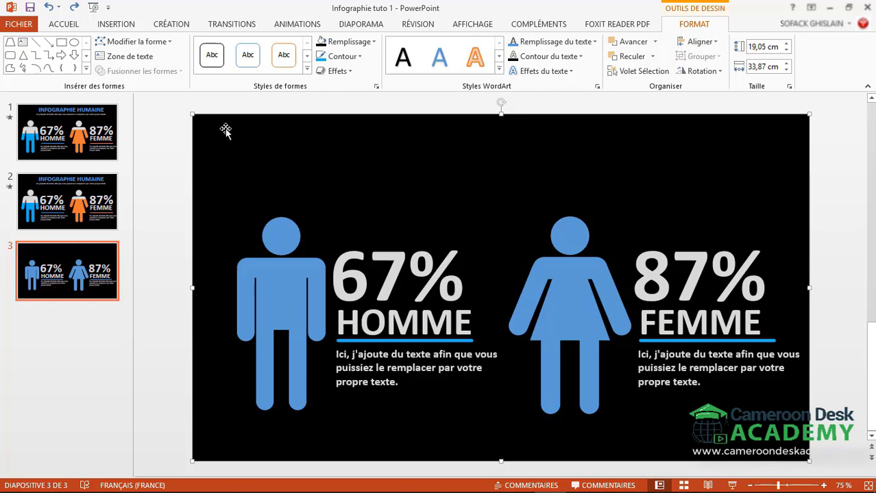
pyautogui.click(280, 272)
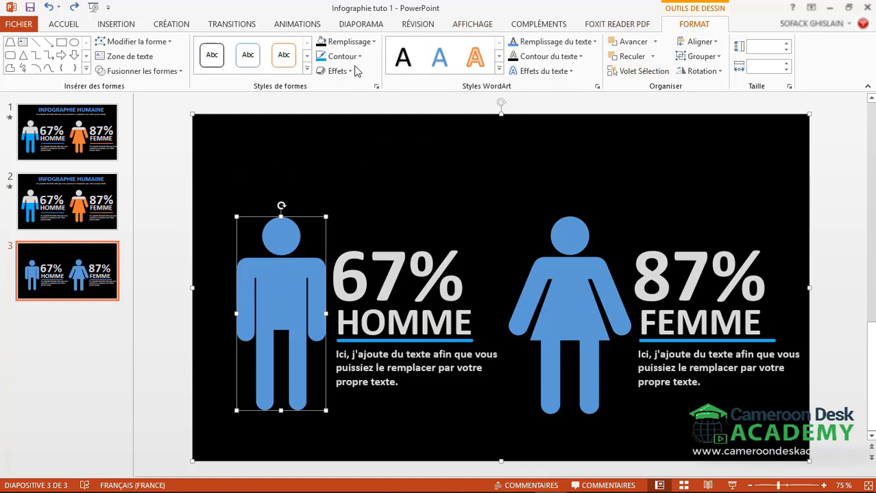
# Use Fusionner les formes > Soustraction to cut the man, then the woman, out of the background.
pyautogui.click(181, 72)
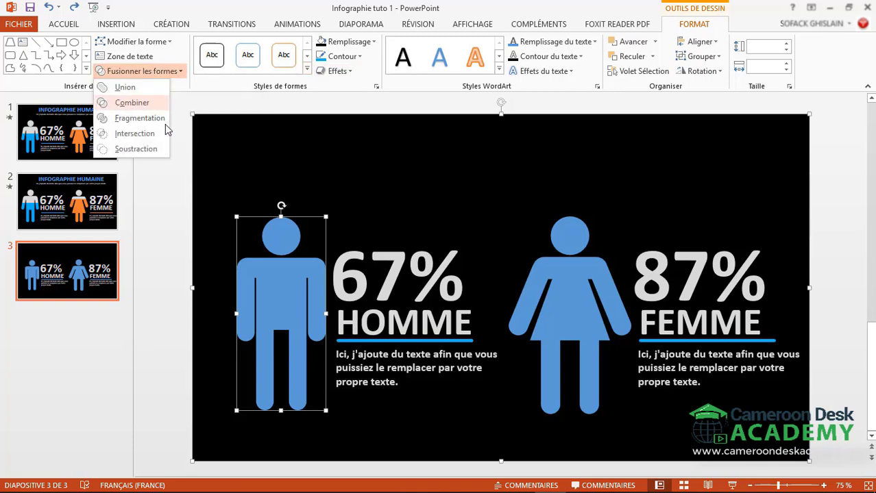
pyautogui.click(153, 149)
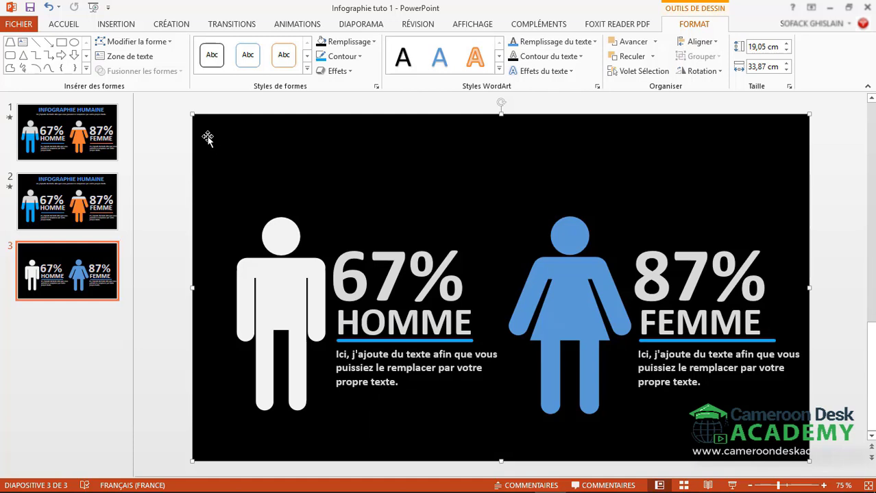
pyautogui.click(571, 287)
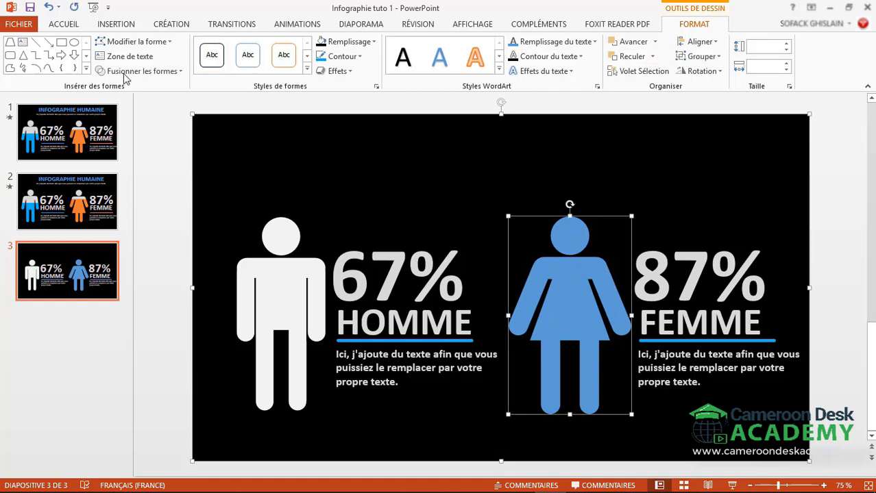
pyautogui.click(171, 78)
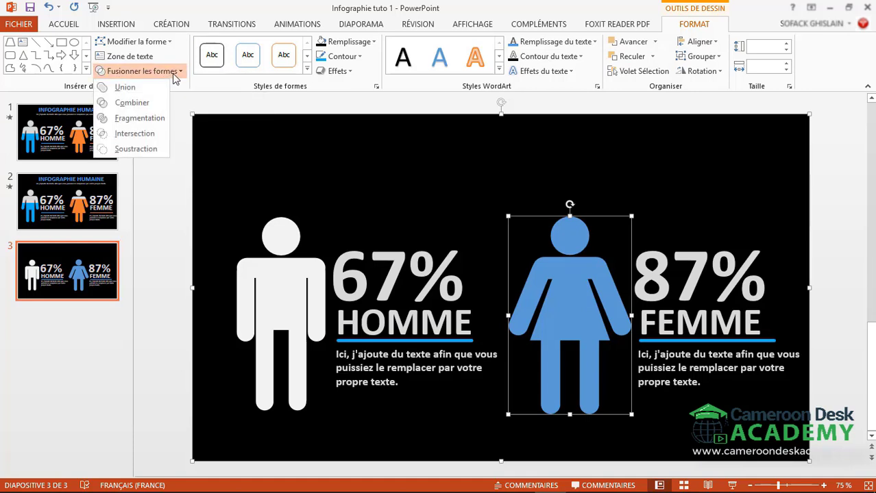
pyautogui.click(153, 154)
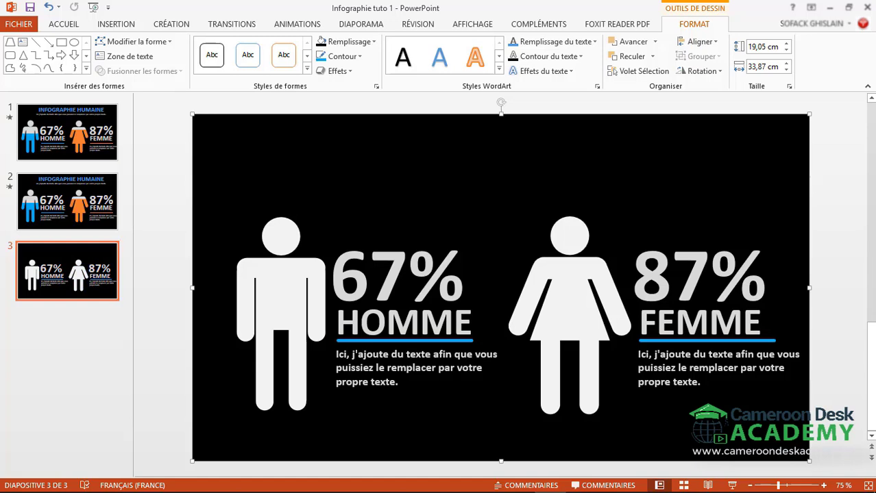
# Draw a rectangle over the man from below the shoulders to his feet, remove its outline, and send it to the back.
pyautogui.click(62, 44)
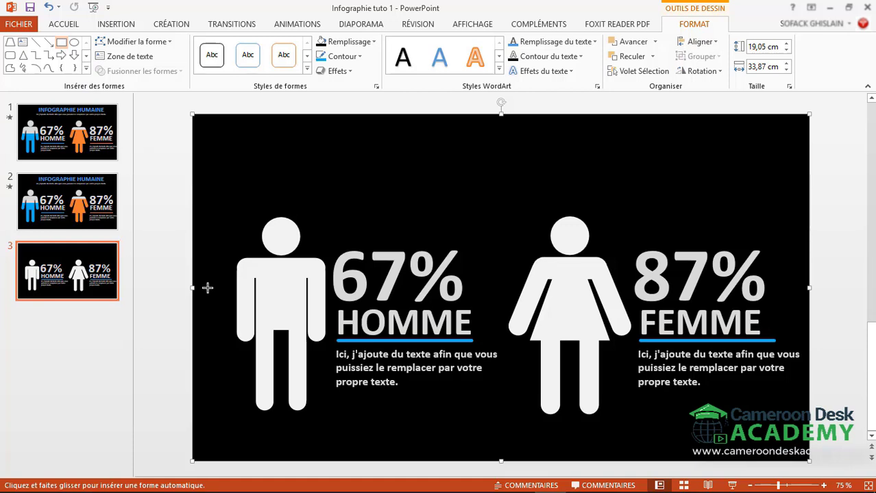
pyautogui.moveTo(208, 288); pyautogui.dragTo(330, 416)
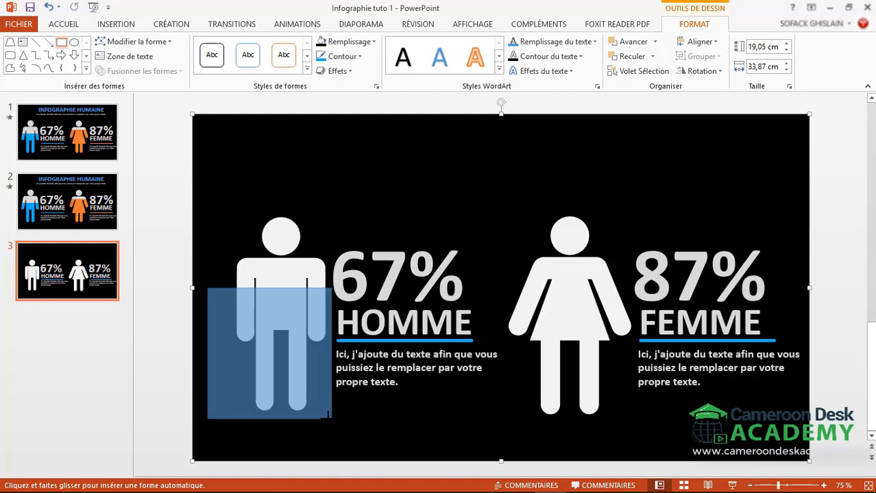
pyautogui.moveTo(330, 416); pyautogui.dragTo(329, 416)
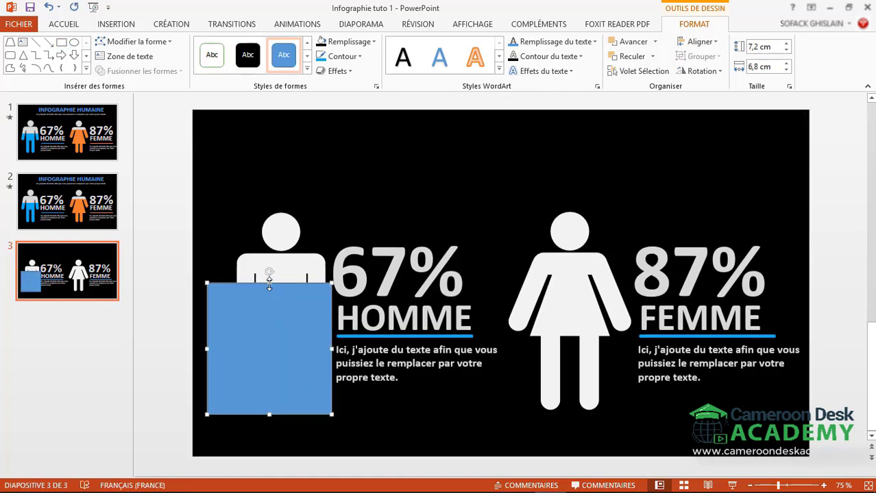
pyautogui.moveTo(269, 283); pyautogui.dragTo(269, 288)
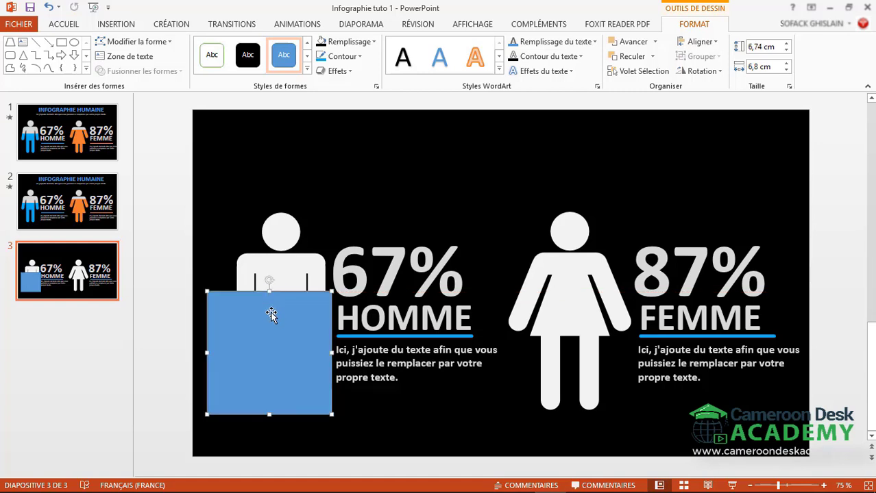
pyautogui.click(355, 58)
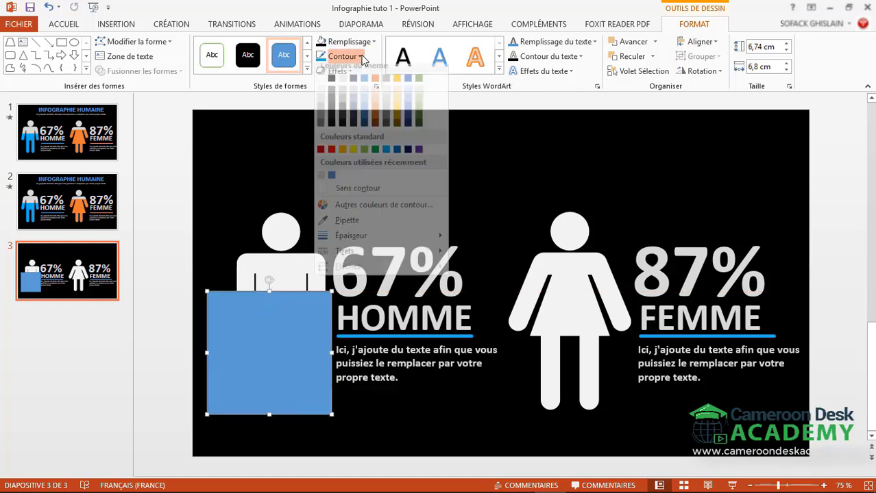
pyautogui.click(338, 197)
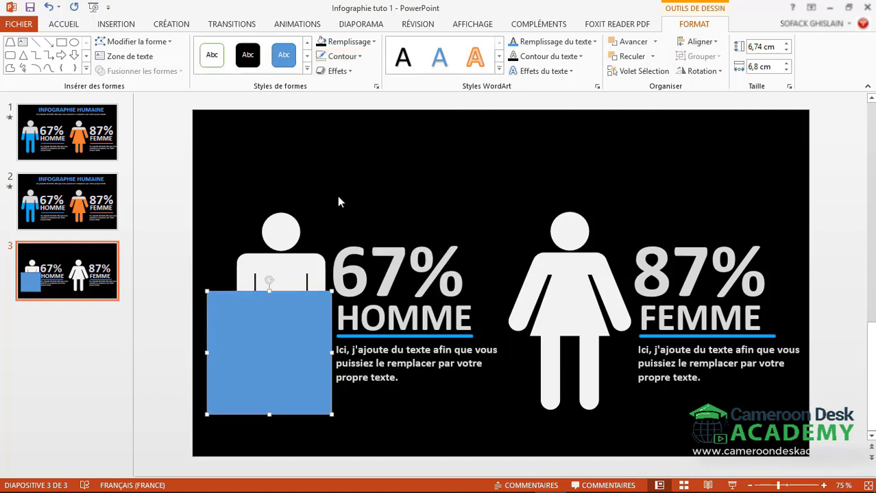
pyautogui.rightClick(275, 303)
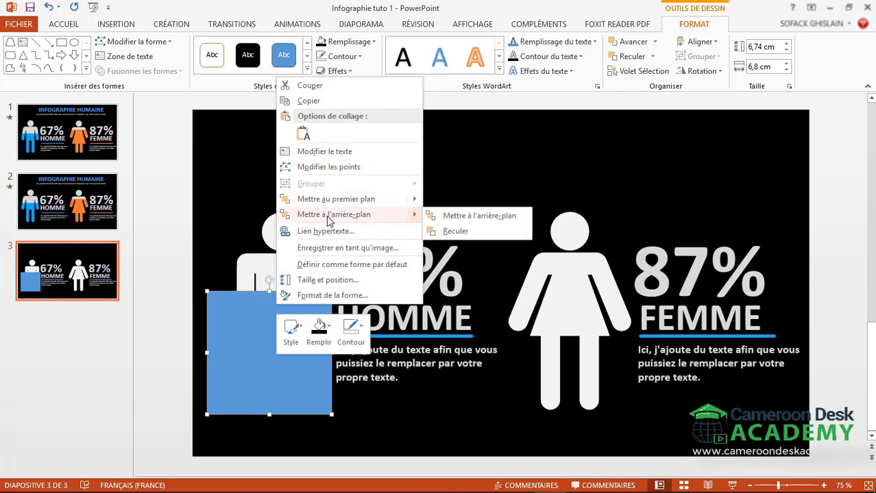
pyautogui.click(329, 217)
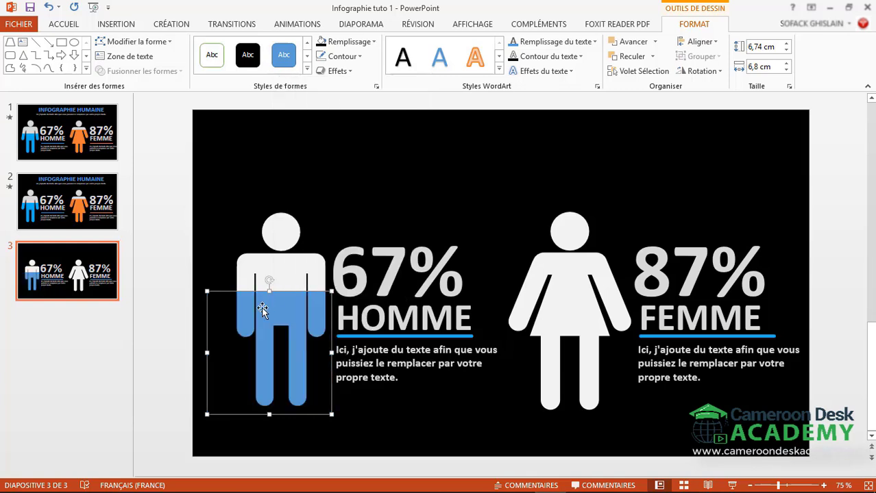
# Copy the rectangle over the woman, resize it to her shoulders, fill it orange and send it behind.
pyautogui.moveTo(262, 309)
pyautogui.mouseDown()
pyautogui.moveTo(398, 332)
pyautogui.moveTo(563, 332)
pyautogui.mouseUp()
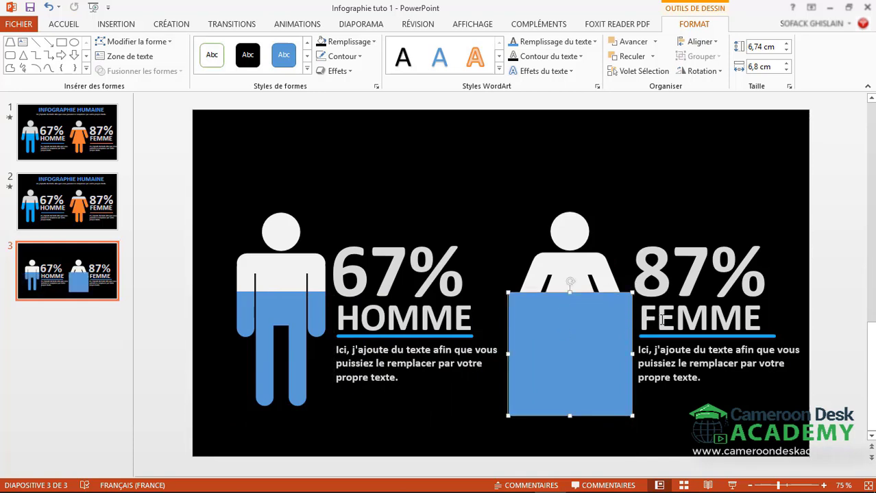
pyautogui.moveTo(631, 355); pyautogui.dragTo(631, 355)
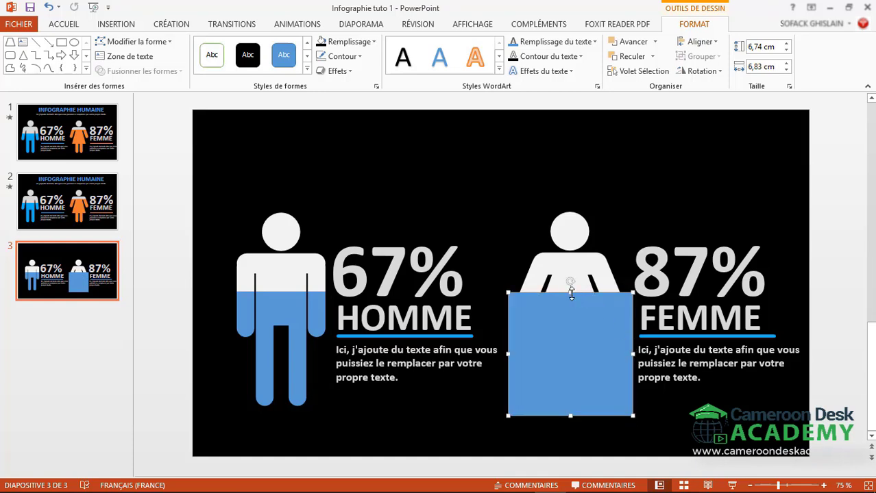
pyautogui.moveTo(571, 291); pyautogui.dragTo(572, 270)
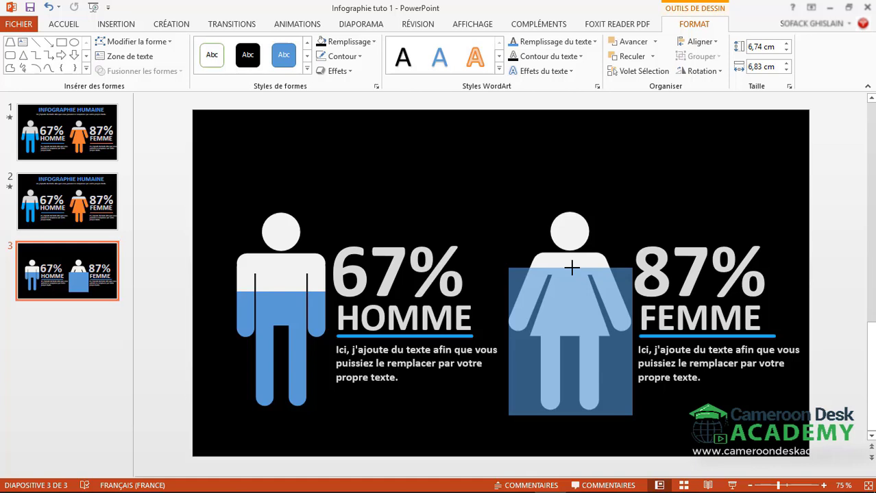
pyautogui.moveTo(572, 268); pyautogui.dragTo(573, 268)
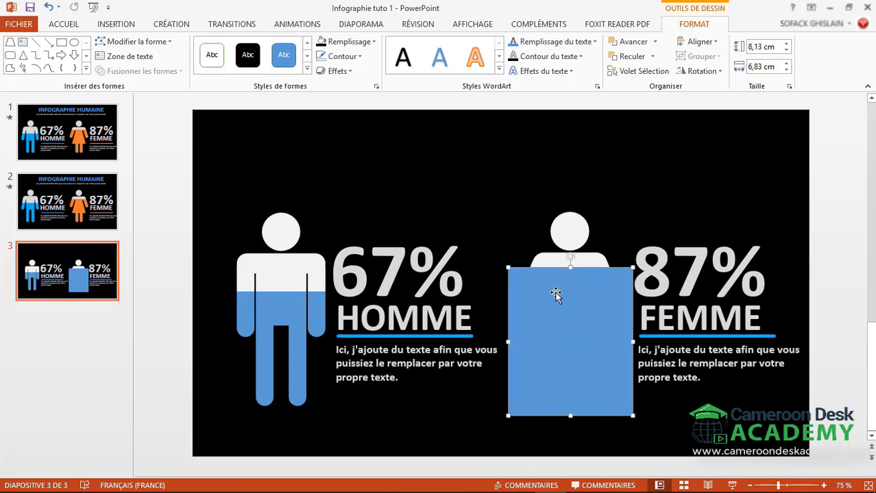
pyautogui.rightClick(556, 293)
pyautogui.click(542, 296)
pyautogui.click(360, 45)
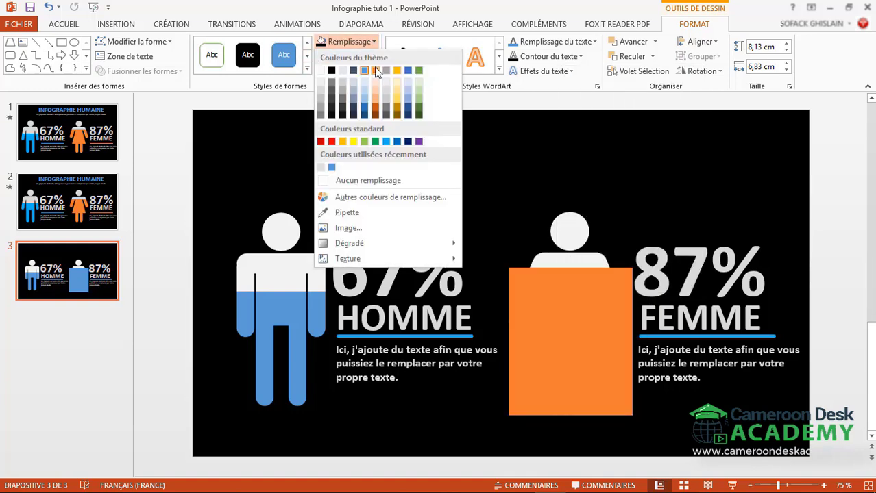
pyautogui.click(376, 71)
pyautogui.rightClick(556, 299)
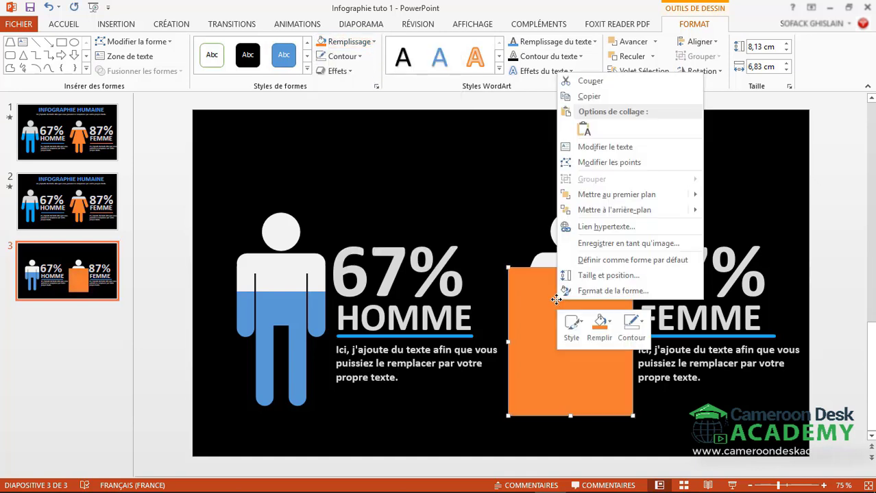
pyautogui.click(594, 212)
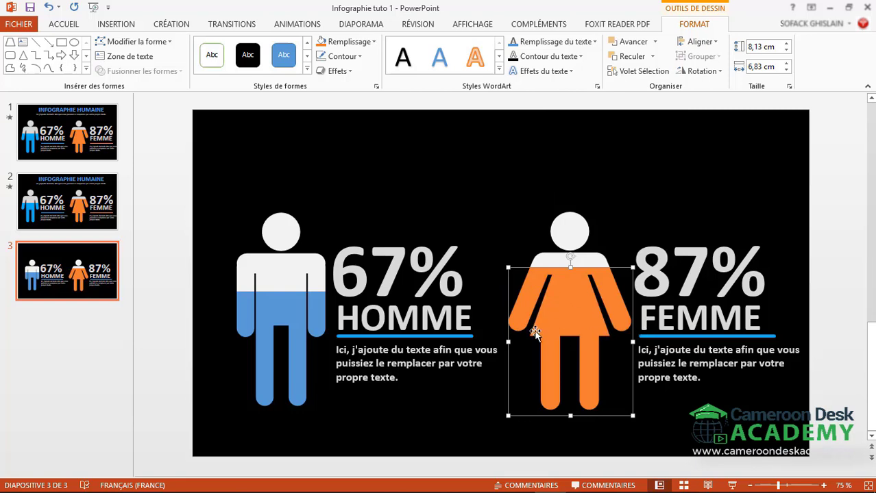
# Change the man's fill to a brighter blue.
pyautogui.click(269, 317)
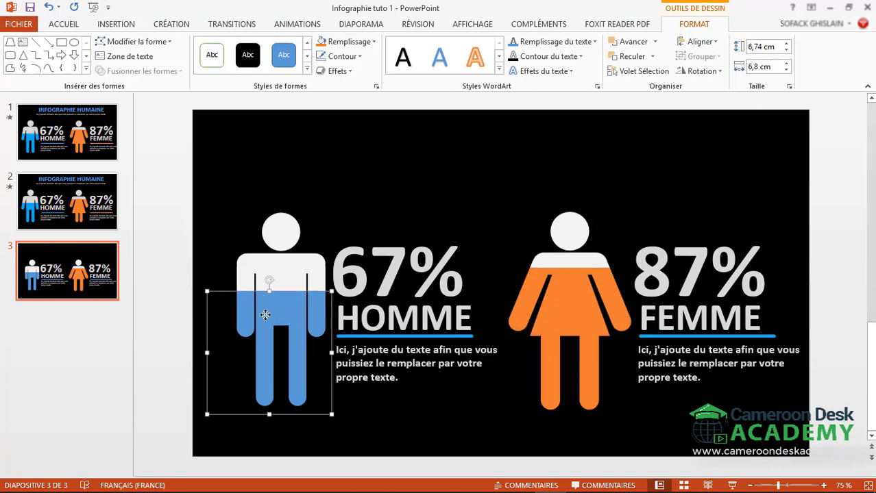
pyautogui.click(374, 42)
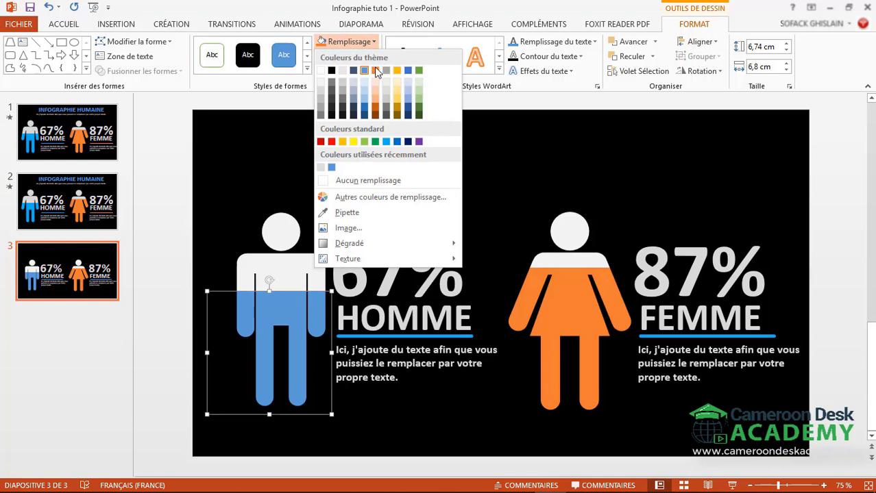
pyautogui.click(386, 141)
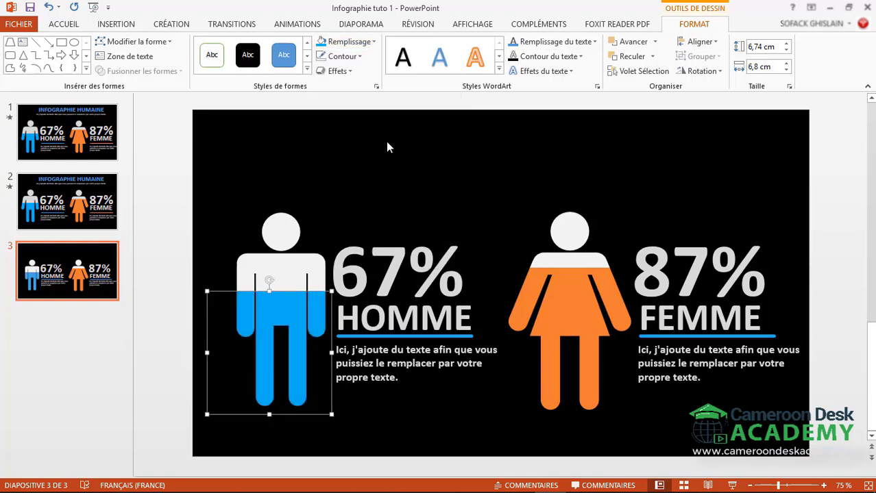
# Make the line under FEMME orange.
pyautogui.click(668, 338)
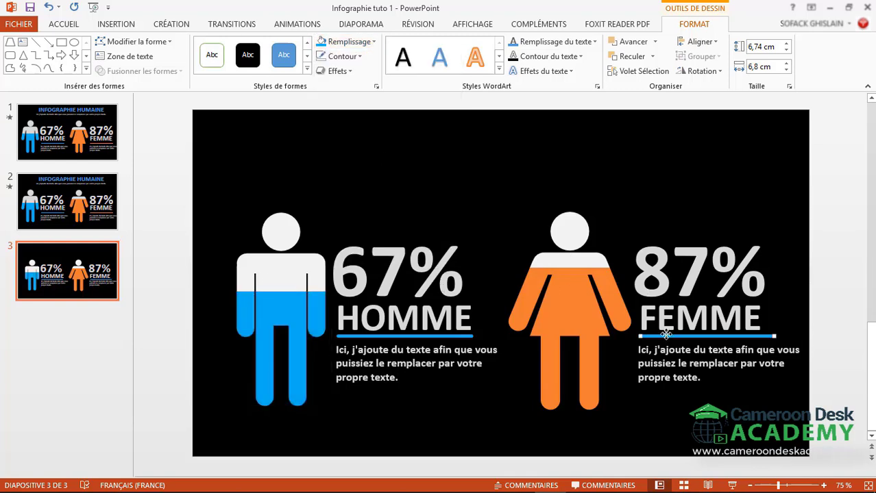
pyautogui.click(360, 56)
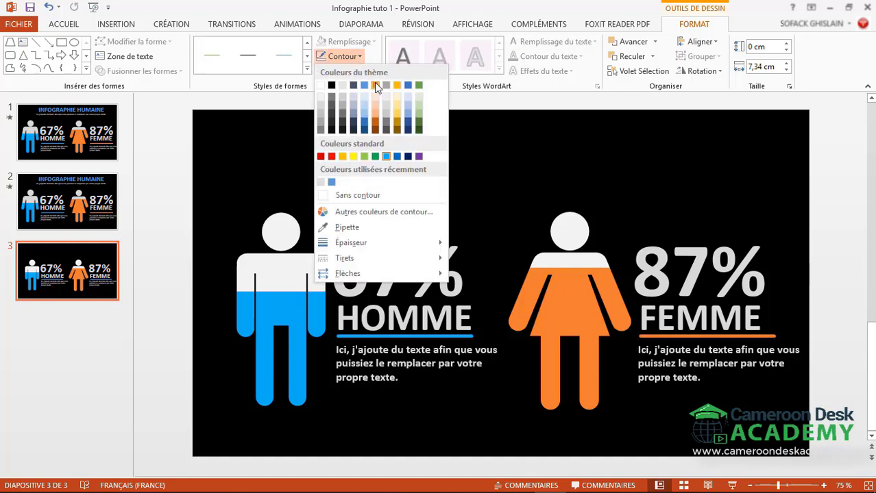
pyautogui.click(374, 82)
pyautogui.click(578, 319)
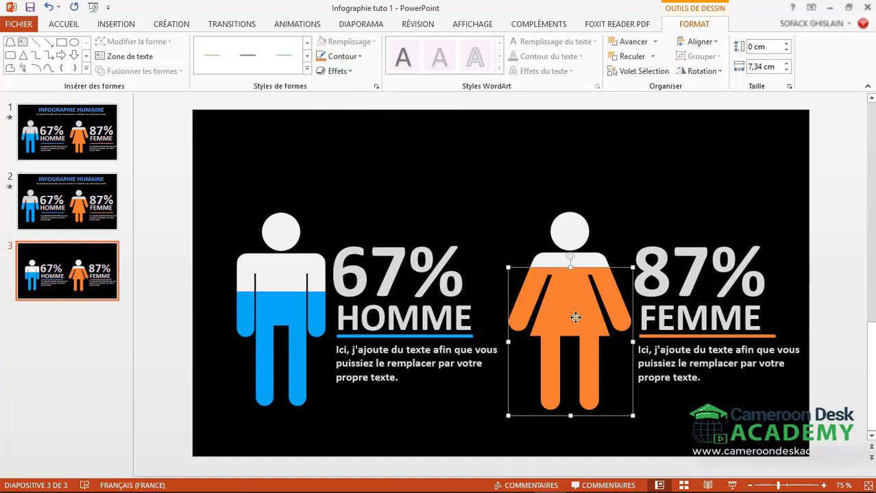
pyautogui.click(675, 426)
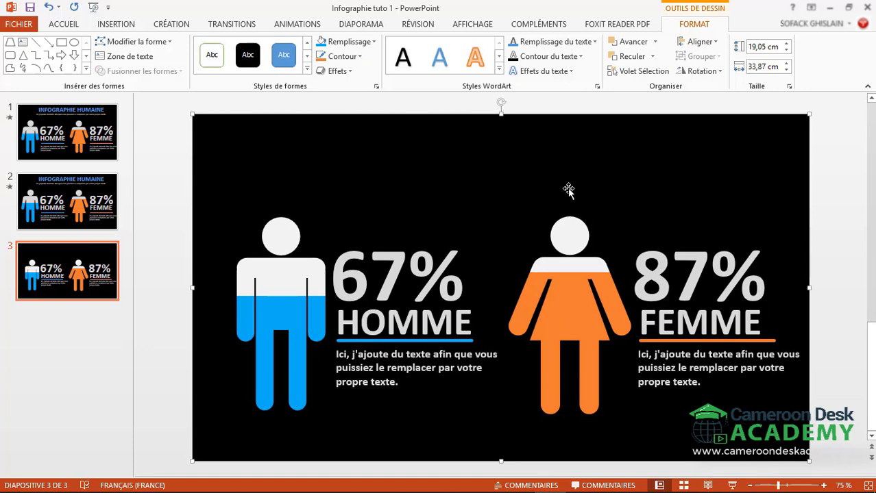
# Copy the INFOGRAPHIE HUMAINE title from slide 2 and paste it onto slide 3.
pyautogui.click(82, 203)
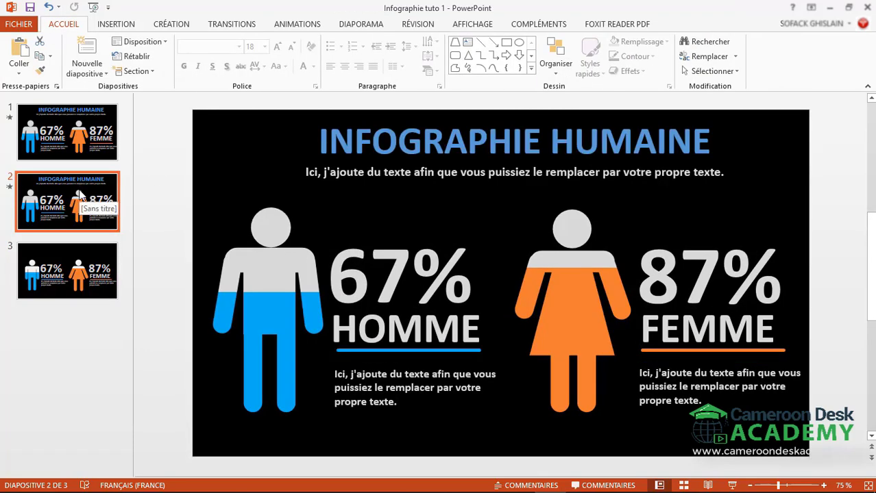
pyautogui.click(289, 137)
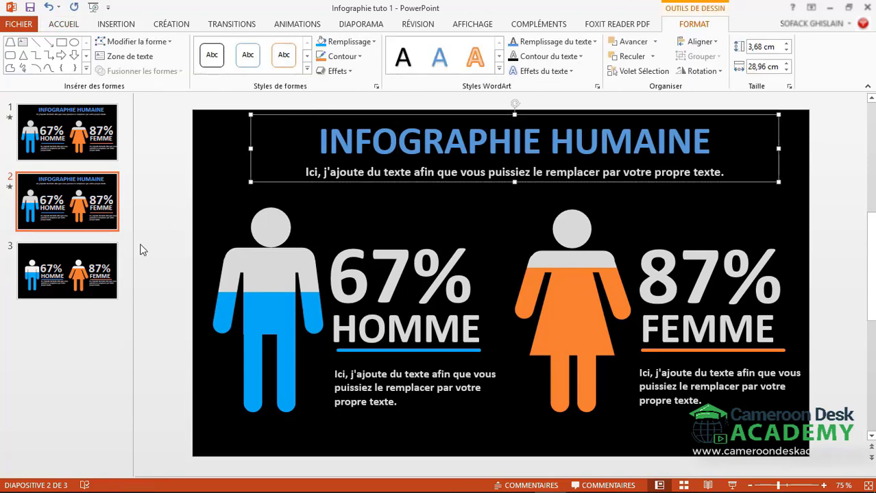
pyautogui.click(89, 268)
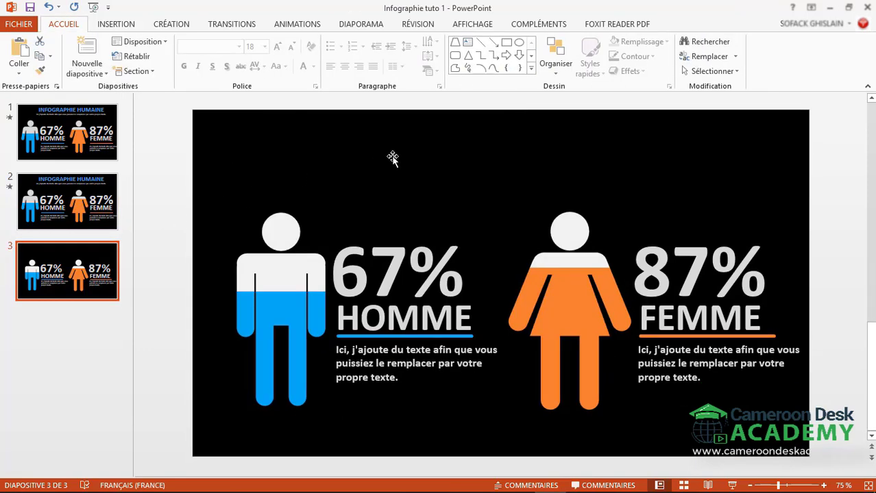
pyautogui.click(391, 158)
pyautogui.hotkey('ctrl', 'v')
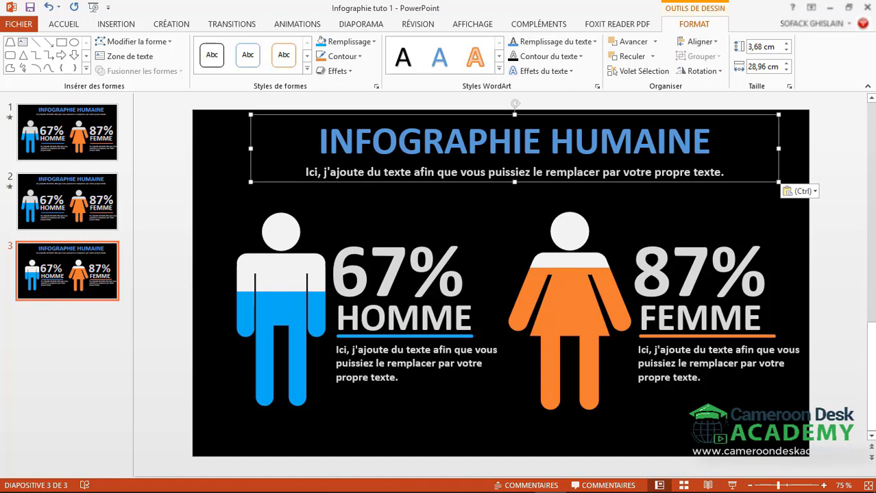
pyautogui.click(465, 274)
# Undo the extra pasted full-slide picture and bring up the Animations tab.
pyautogui.moveTo(234, 195); pyautogui.dragTo(234, 199)
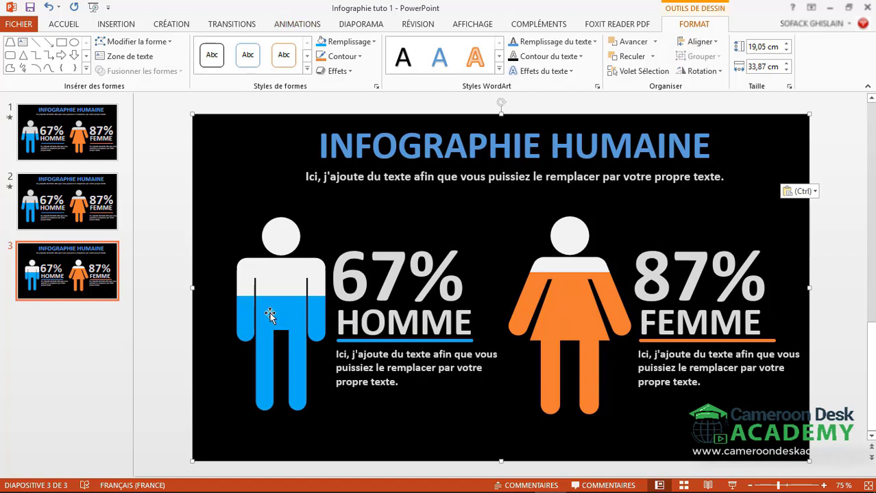
pyautogui.hotkey('ctrl', 'z')
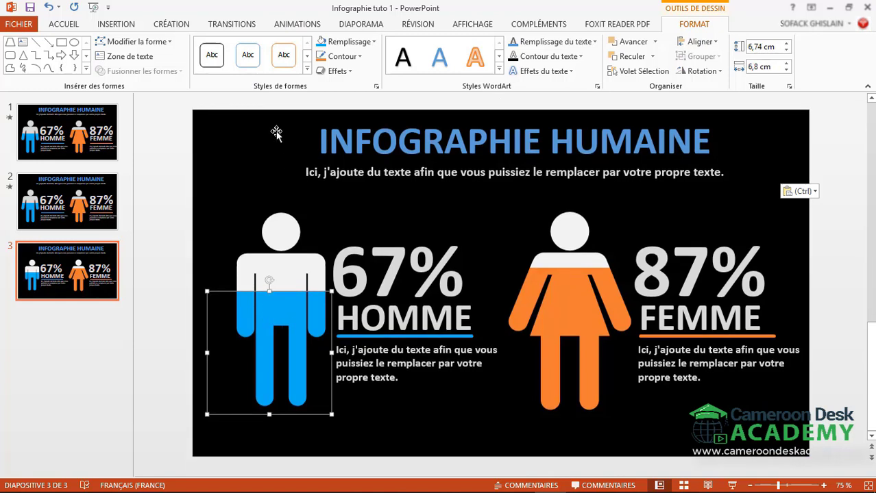
pyautogui.click(293, 29)
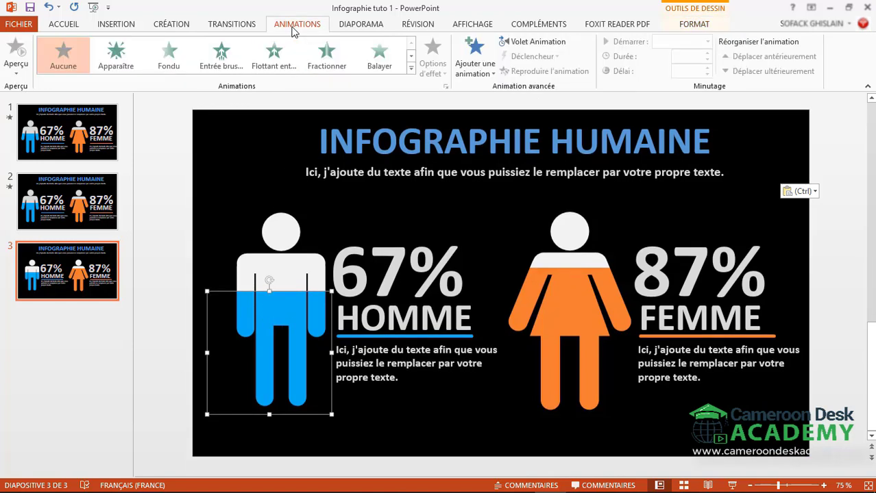
# Give the man's blue fill an Entrée brusque entrance with a 1 s Fin en douceur.
pyautogui.click(480, 72)
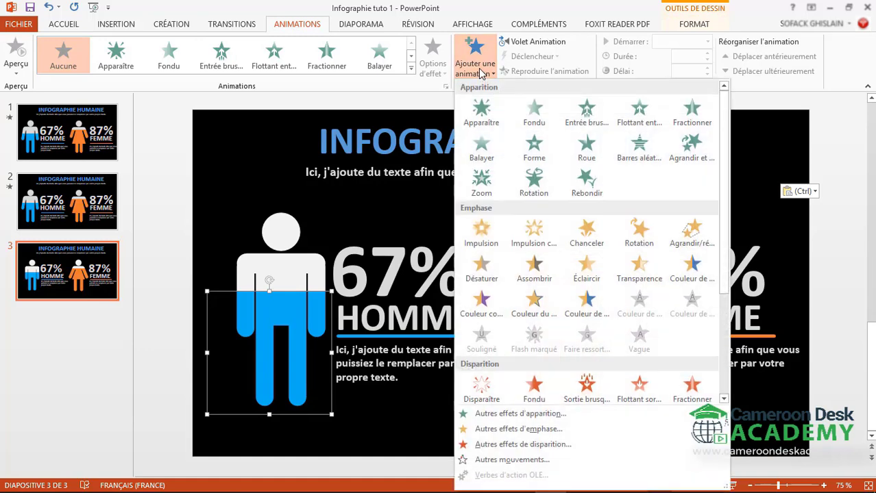
pyautogui.click(599, 131)
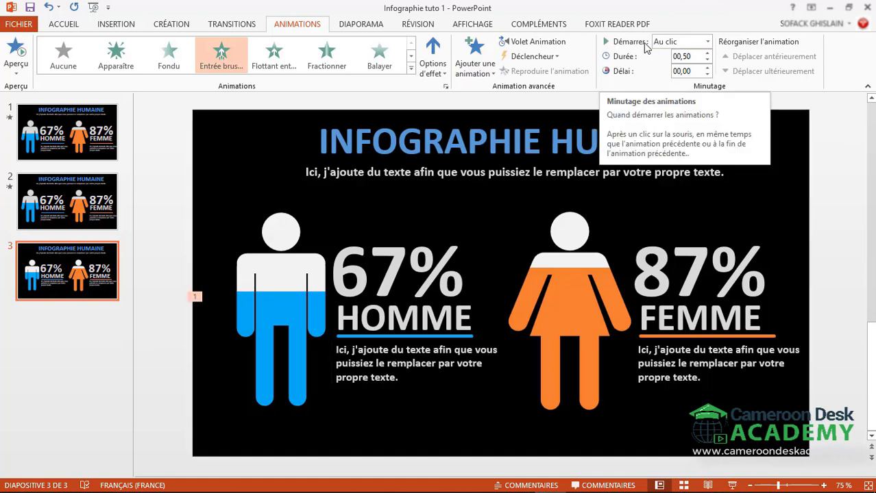
pyautogui.click(665, 43)
pyautogui.click(668, 59)
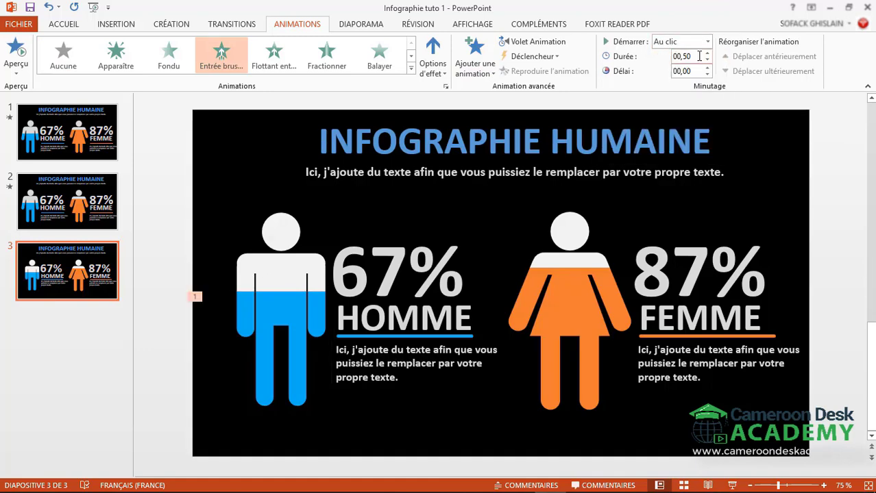
pyautogui.click(709, 54)
pyautogui.click(538, 44)
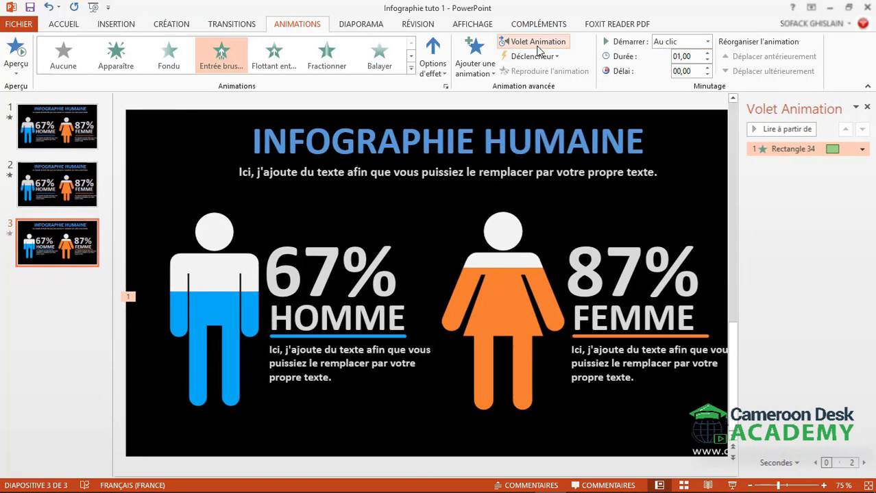
pyautogui.click(860, 149)
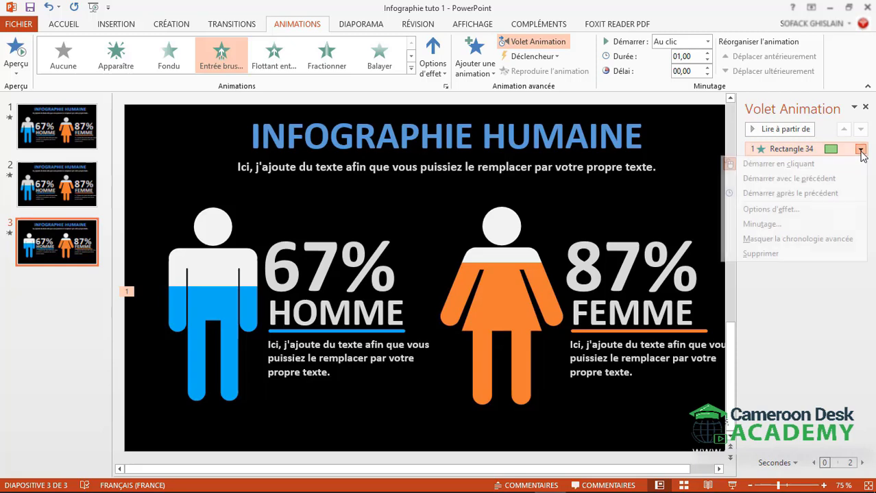
pyautogui.click(782, 214)
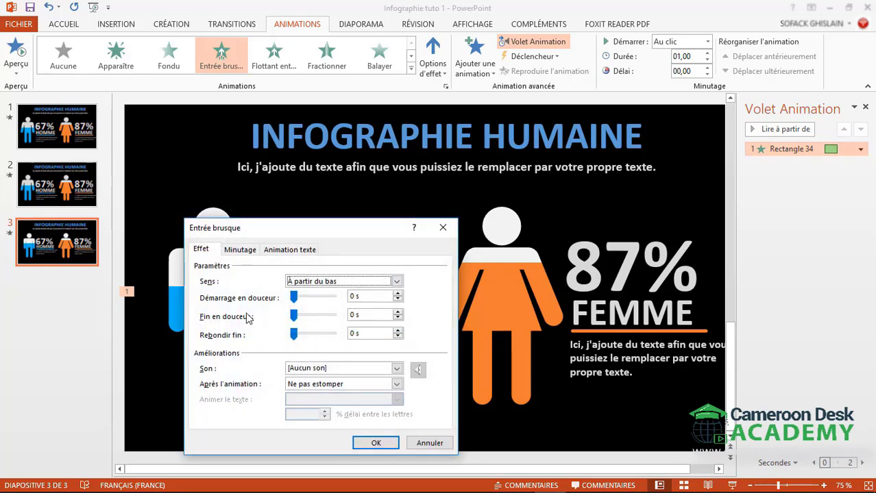
pyautogui.moveTo(294, 315); pyautogui.dragTo(333, 316)
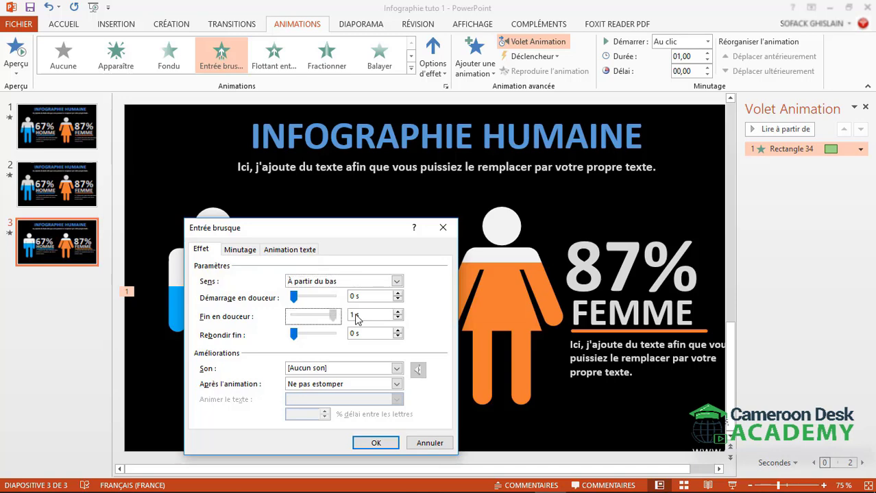
pyautogui.click(374, 442)
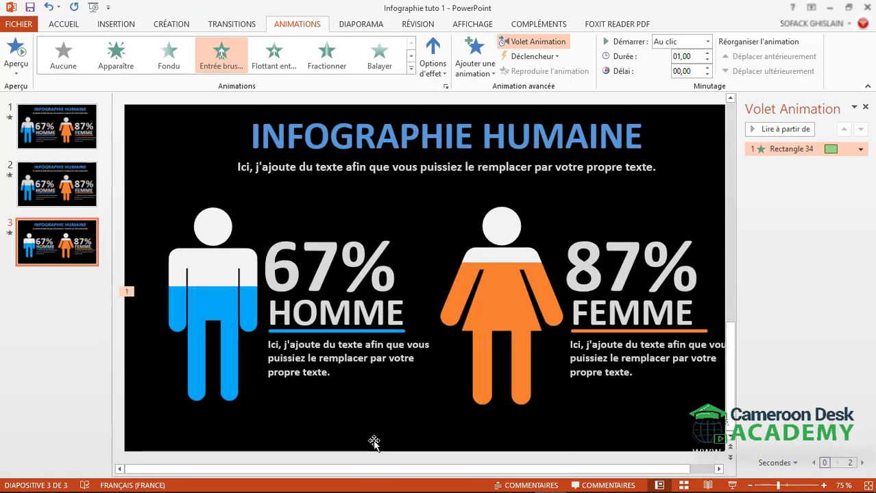
# Give 67% a Couleur de police emphasis starting Après la précédente, lasting 00,50.
pyautogui.click(319, 247)
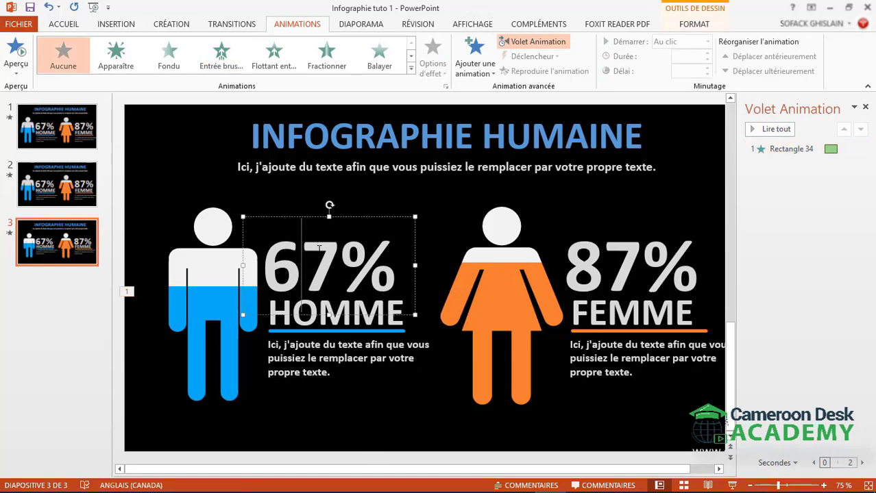
pyautogui.click(472, 66)
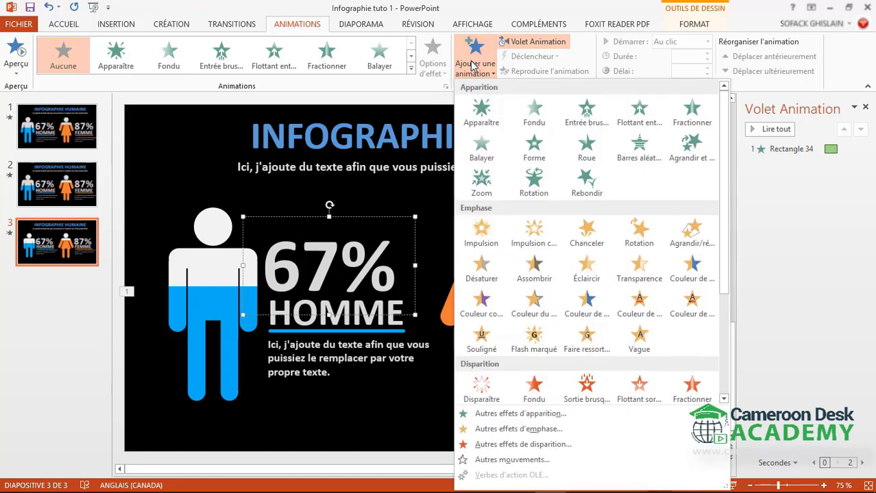
pyautogui.click(693, 303)
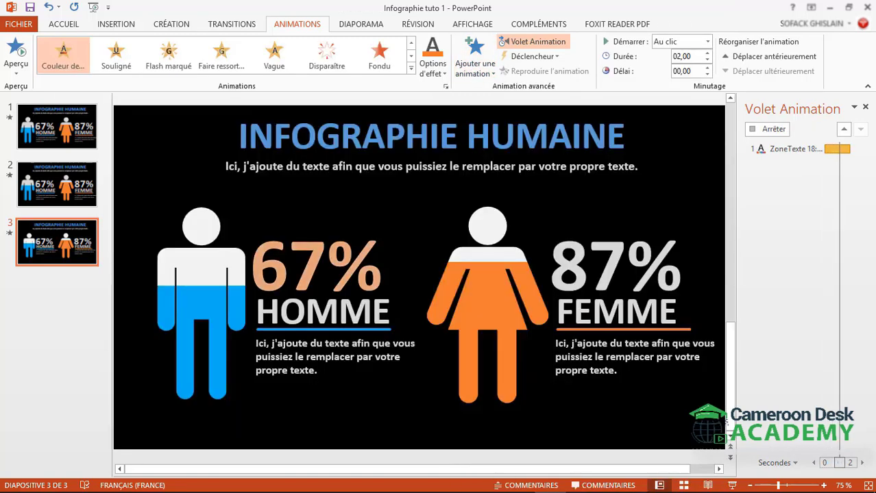
pyautogui.click(444, 74)
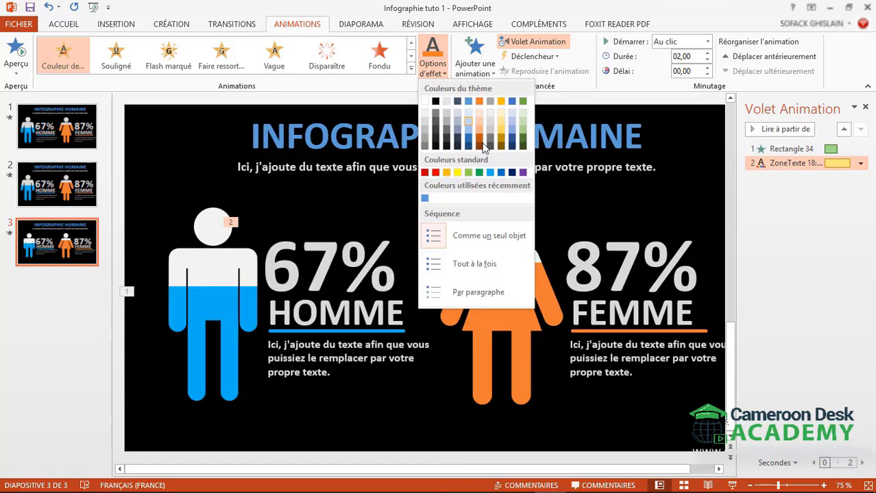
pyautogui.click(491, 174)
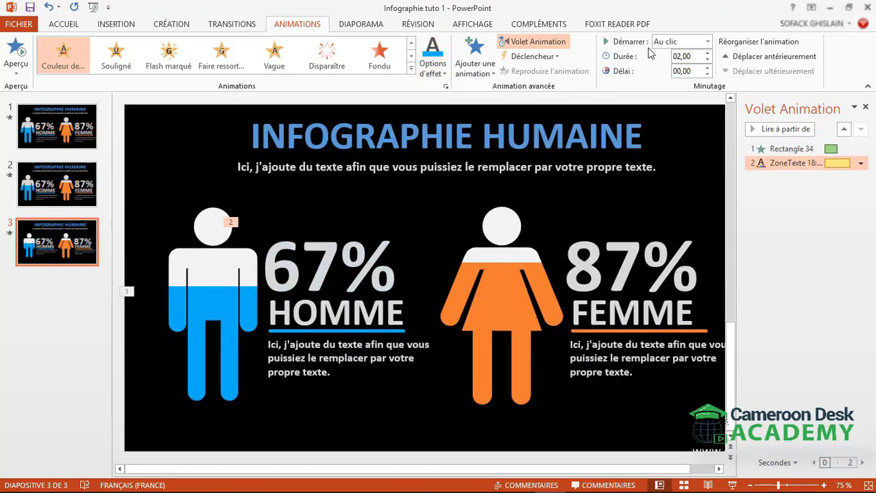
pyautogui.click(667, 42)
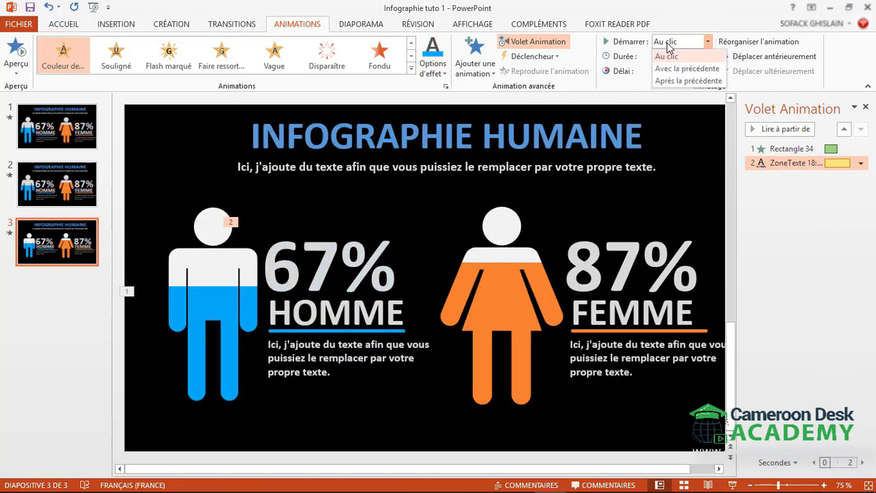
pyautogui.click(685, 81)
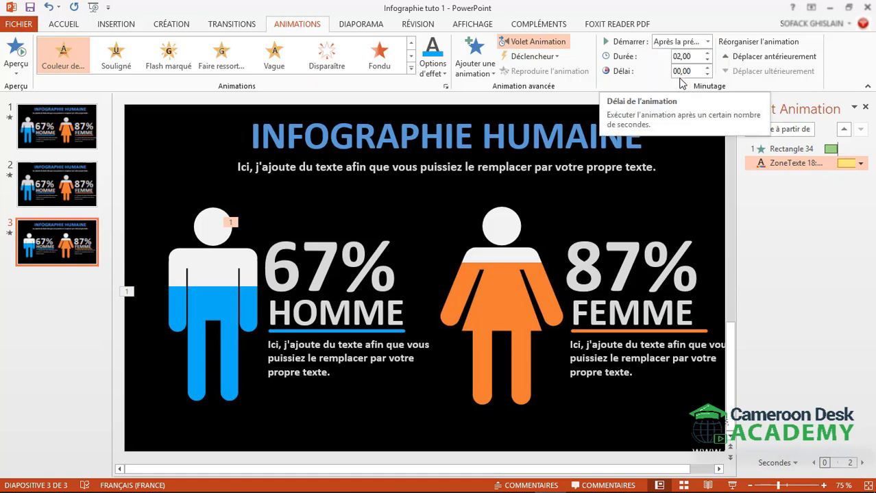
pyautogui.click(708, 61)
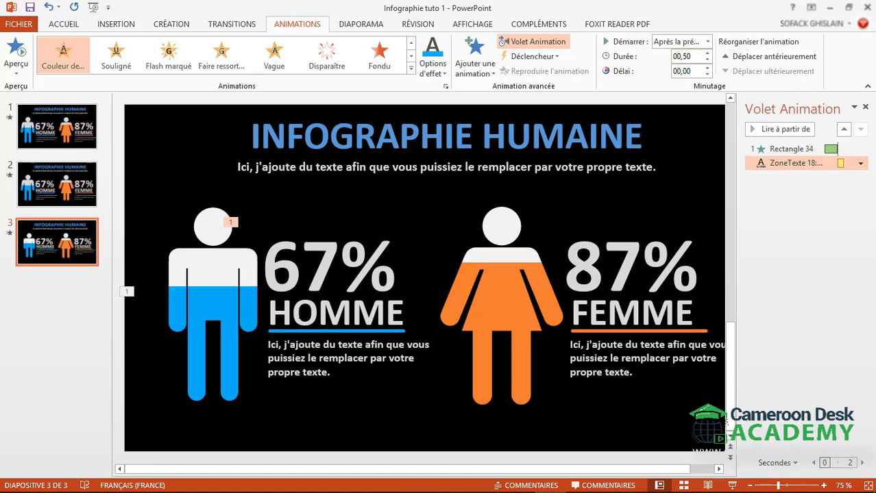
pyautogui.click(318, 315)
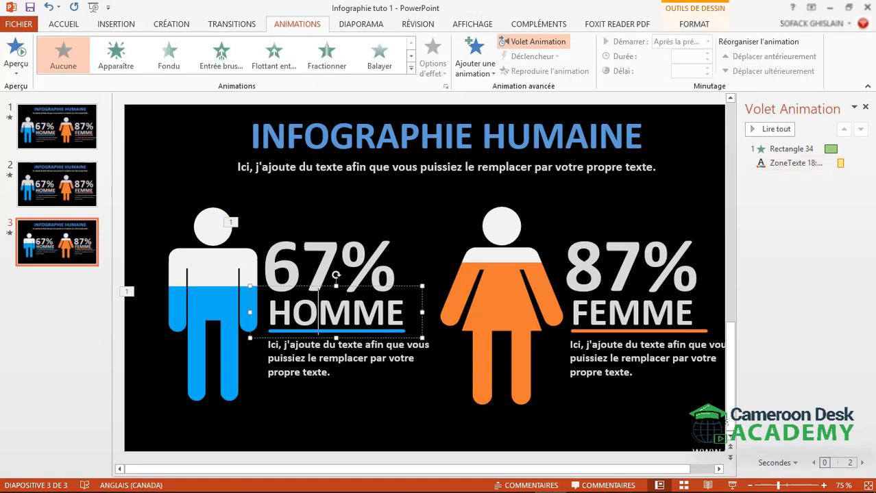
# Add a Couleur de police emphasis to HOMME, 00,50 long, starting Avec la précédente.
pyautogui.click(484, 72)
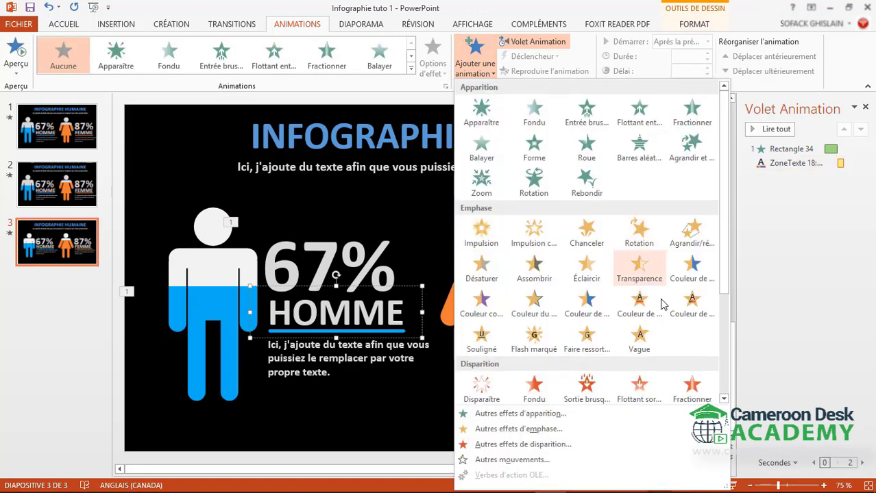
pyautogui.click(691, 313)
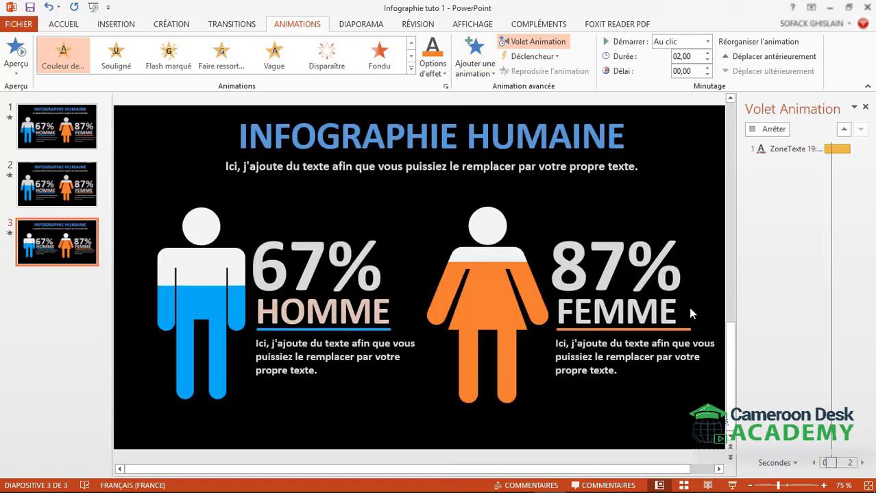
pyautogui.click(440, 67)
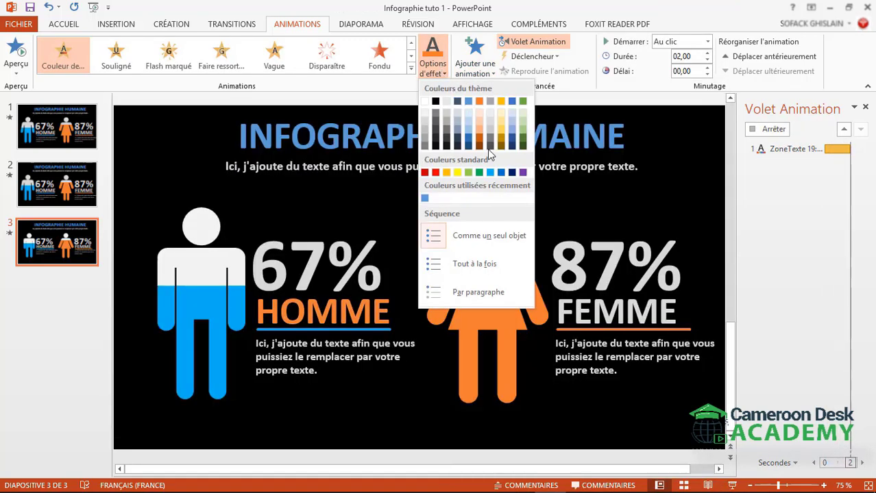
pyautogui.click(487, 174)
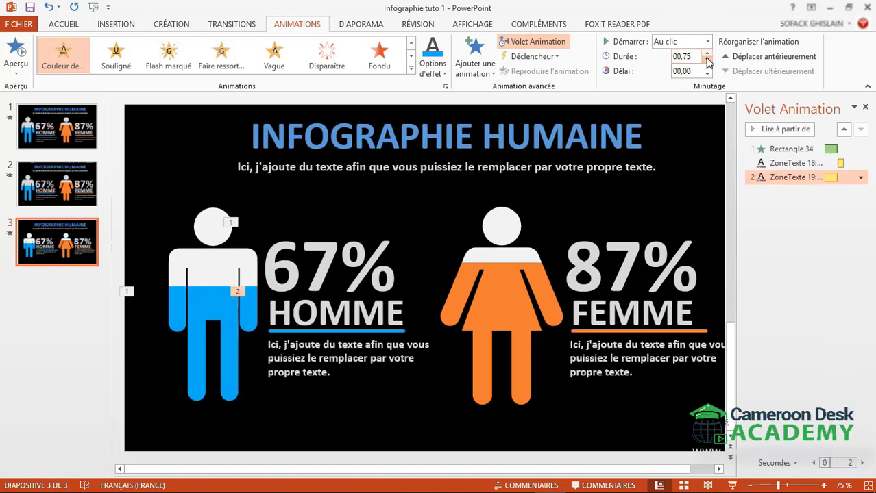
pyautogui.click(708, 60)
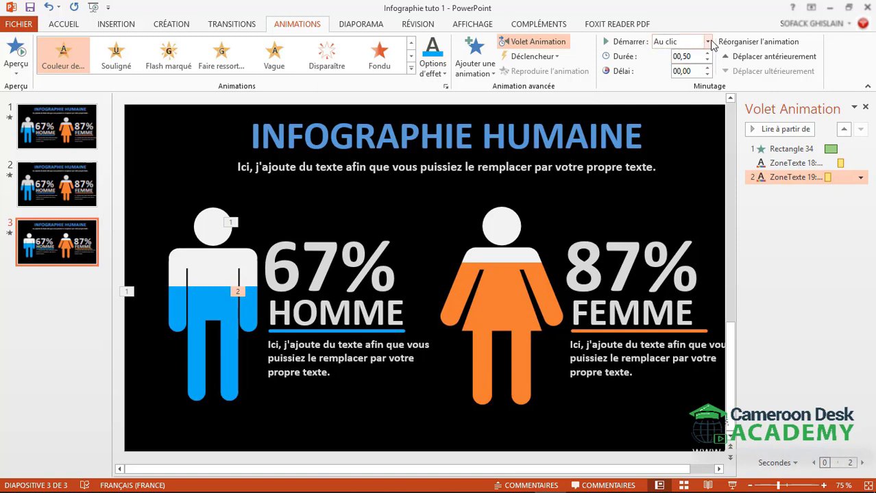
pyautogui.click(708, 42)
pyautogui.click(687, 69)
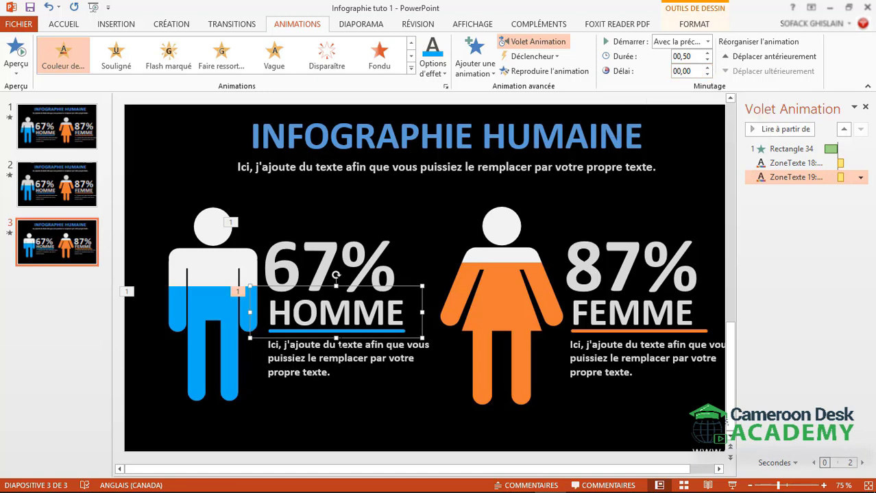
# Give the blue line under HOMME a Balayer (wipe) entrance À partir de la gauche.
pyautogui.click(378, 330)
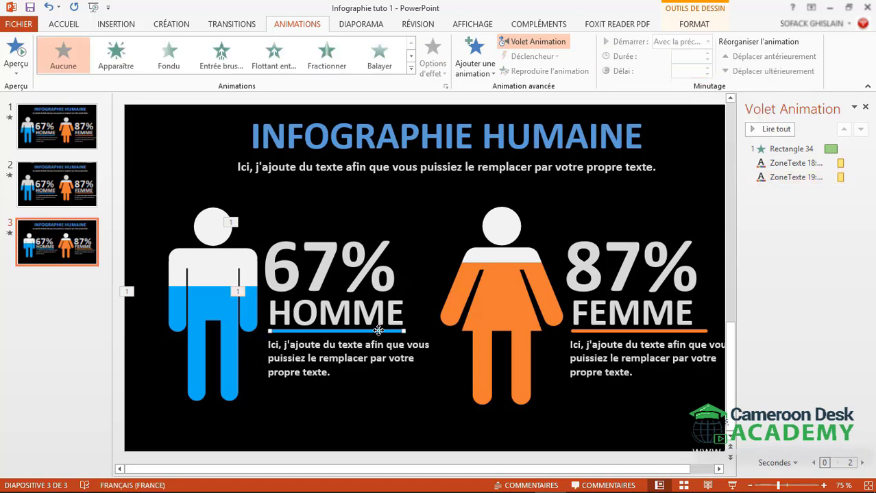
pyautogui.click(483, 75)
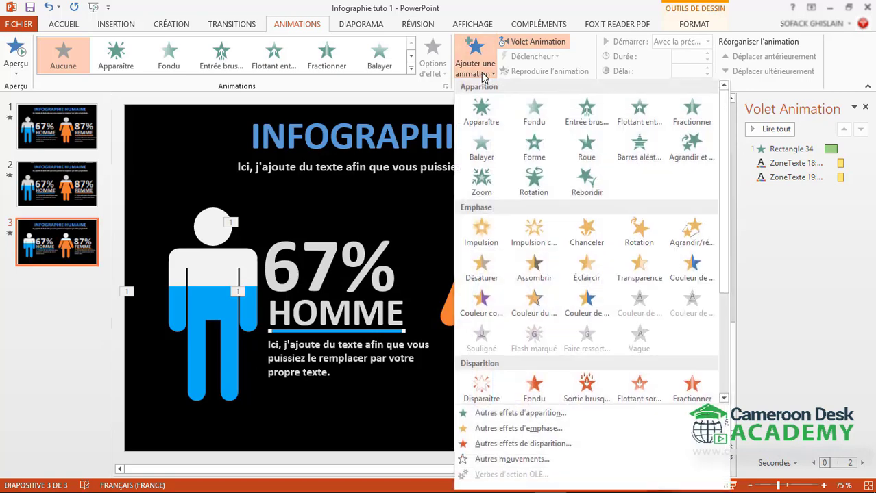
pyautogui.click(481, 145)
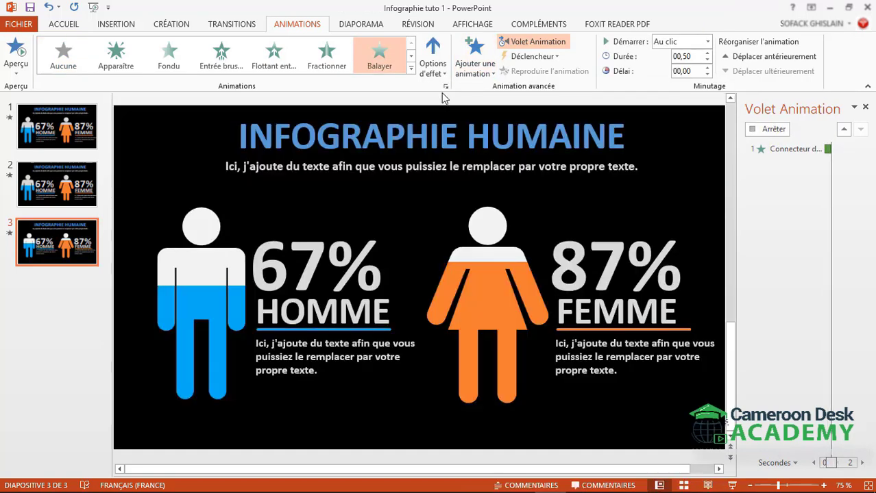
pyautogui.click(433, 65)
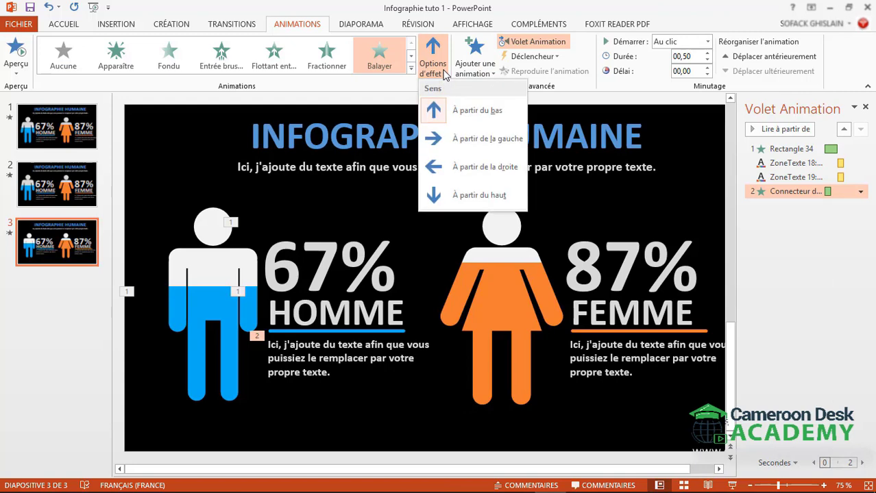
pyautogui.click(470, 146)
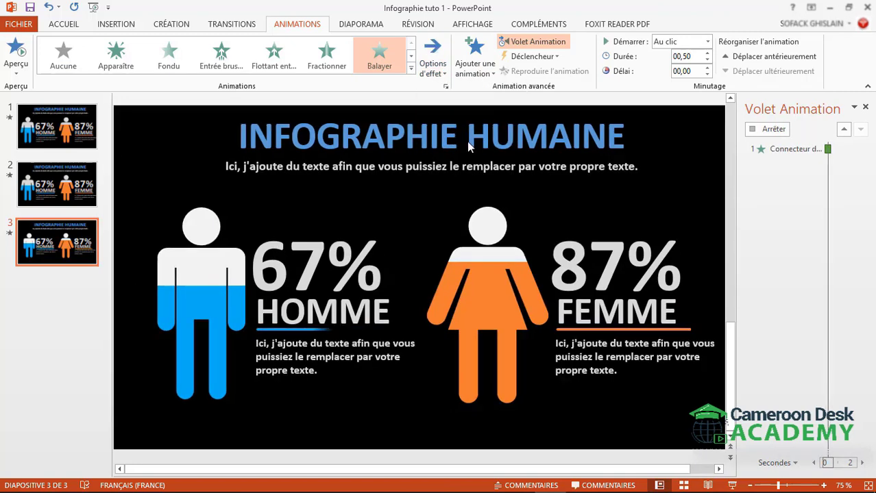
pyautogui.click(304, 354)
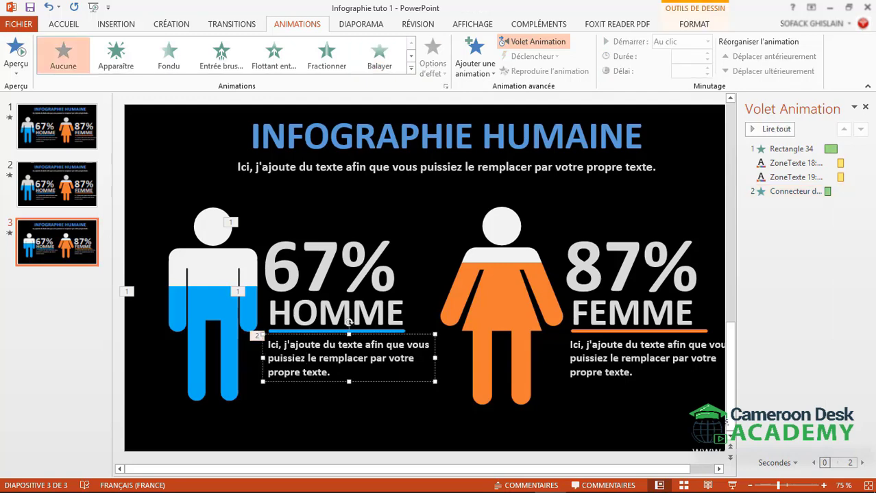
# Add a Fondu entrance to the HOMME paragraph starting Après la précédente, then preview the slide.
pyautogui.click(469, 63)
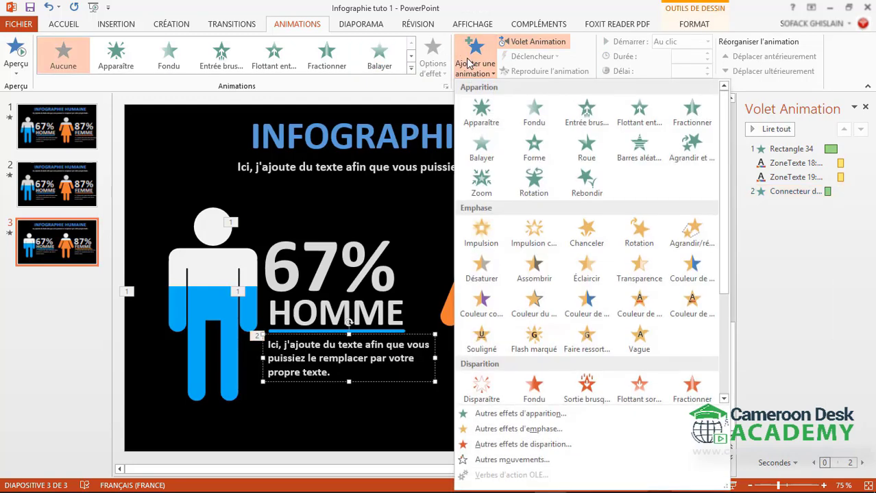
pyautogui.click(538, 125)
pyautogui.click(536, 121)
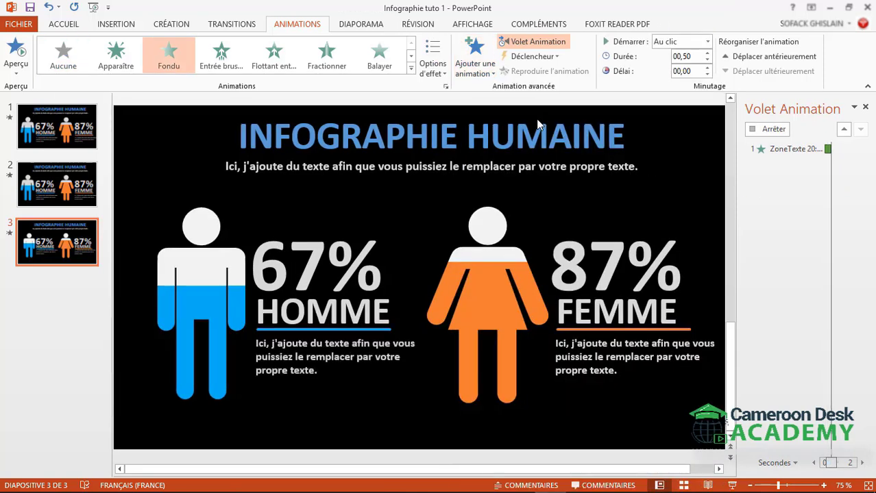
pyautogui.click(663, 46)
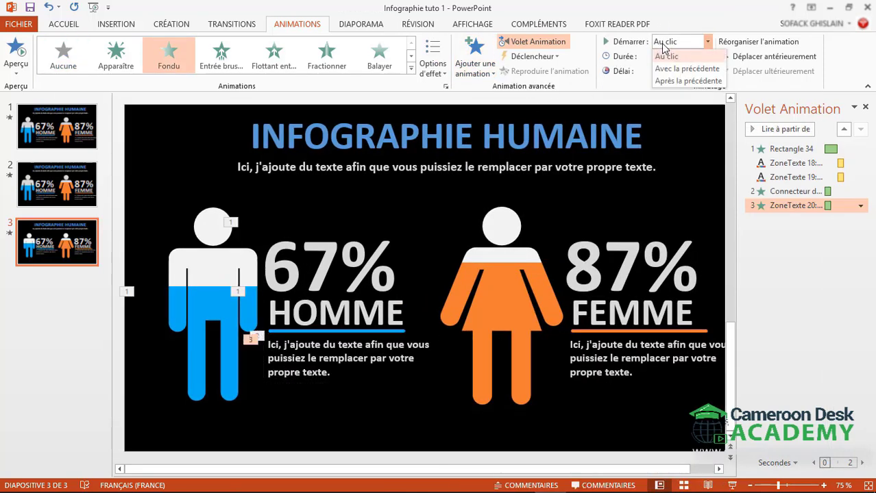
pyautogui.click(670, 80)
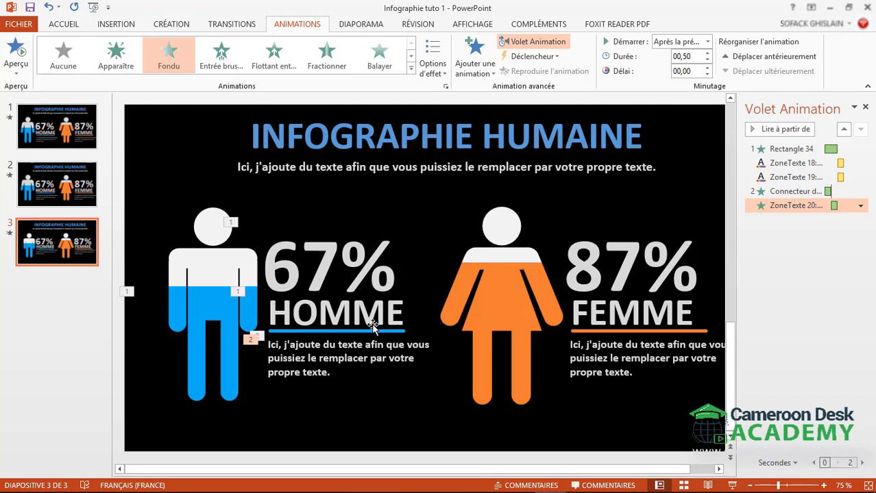
pyautogui.hotkey('shift', 'F5')
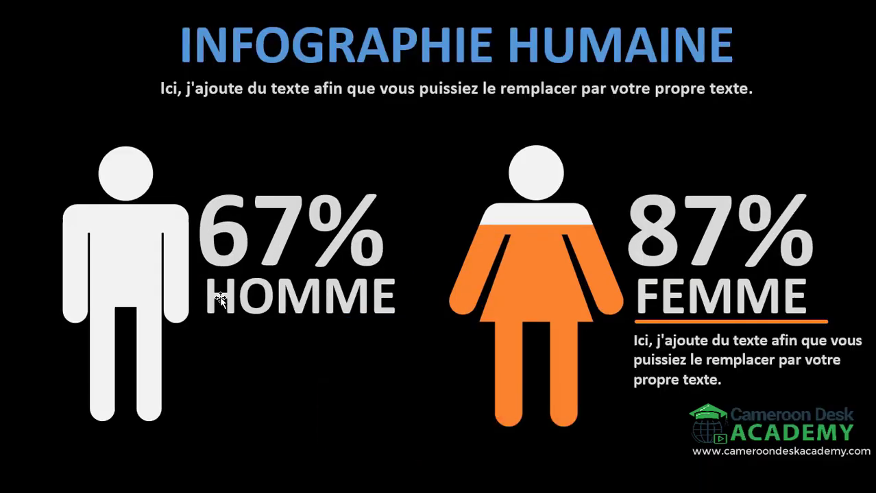
# Watch the man's animation sequence in the slideshow, then return to Normal view.
pyautogui.moveTo(1, 405)
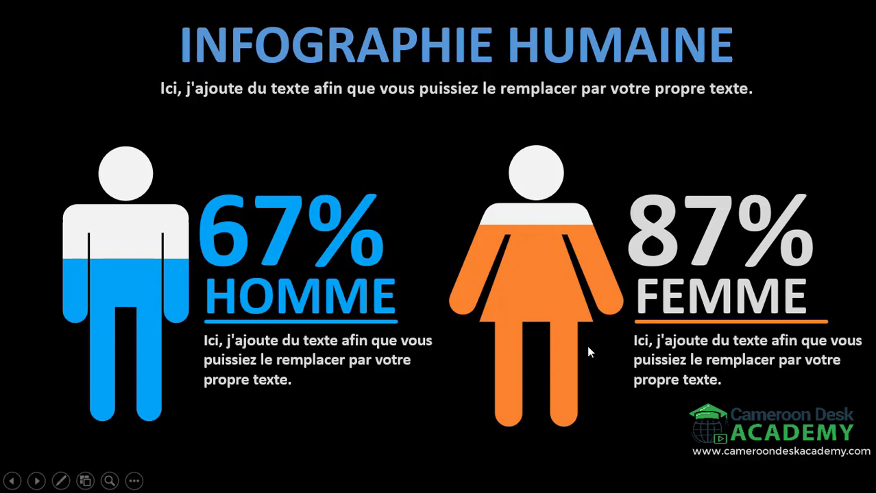
pyautogui.press('Escape')
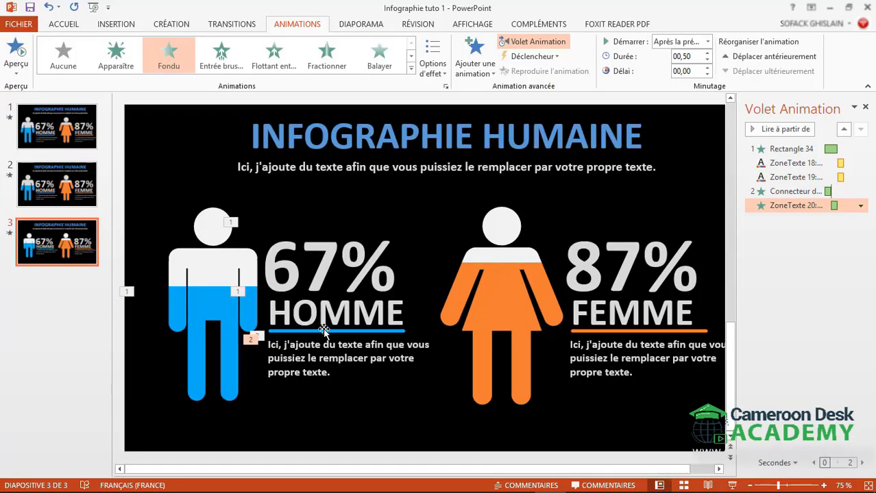
# Copy the man's blue fill animation onto the woman's orange fill with Reproduire l'animation.
pyautogui.click(344, 251)
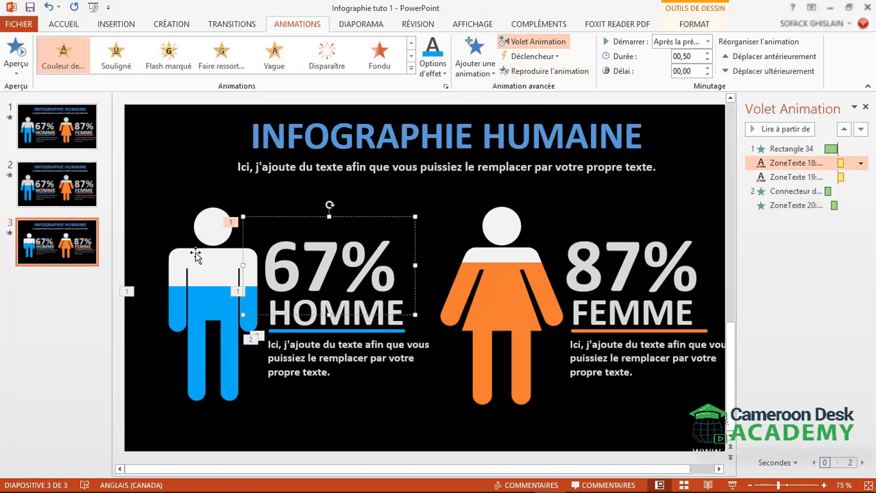
pyautogui.click(194, 299)
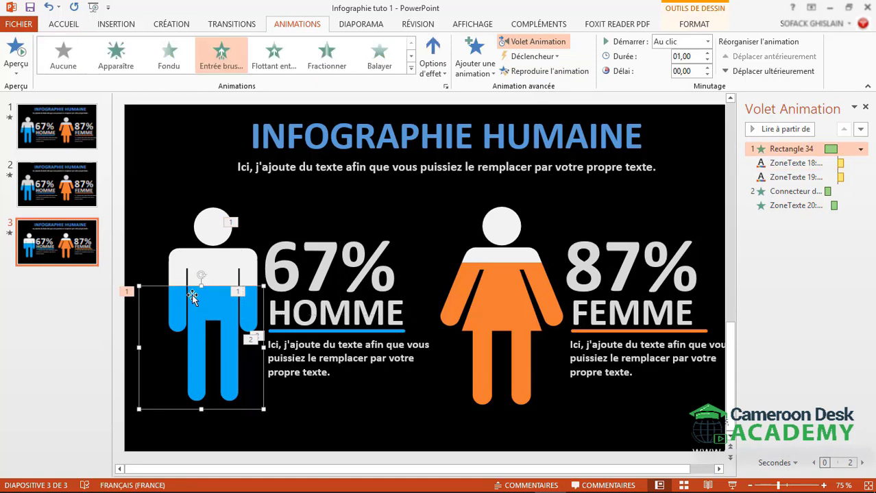
pyautogui.click(541, 72)
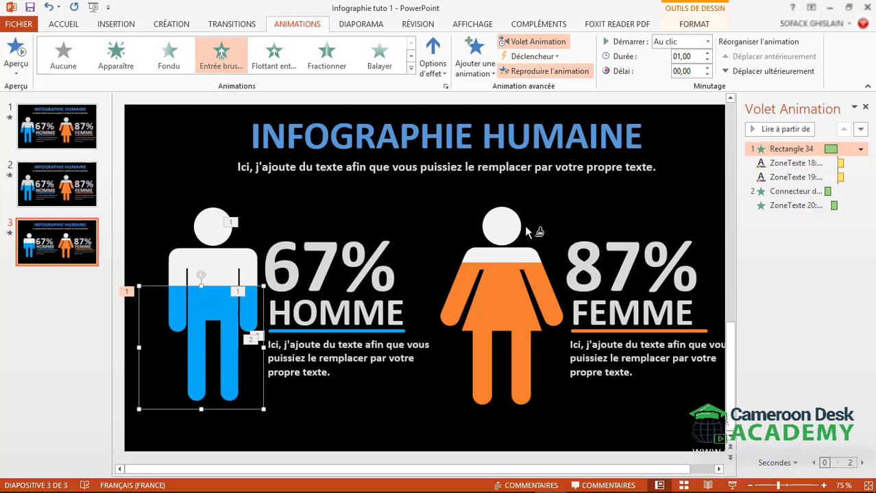
pyautogui.click(498, 277)
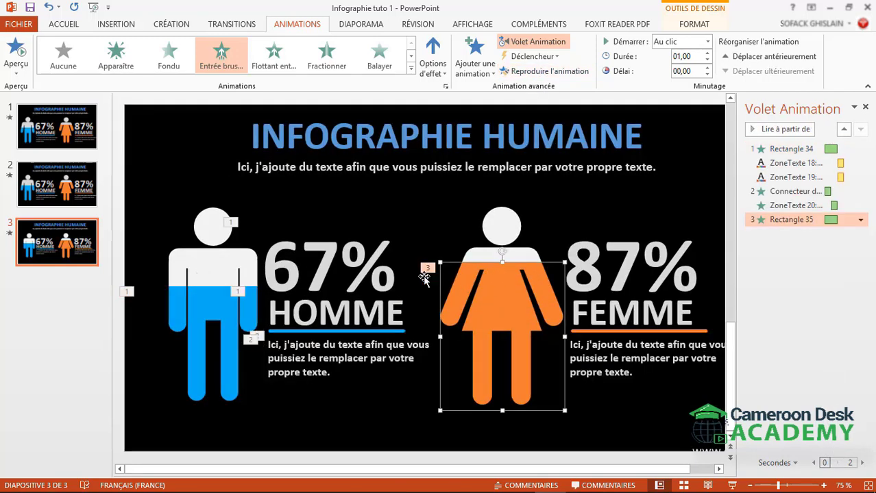
# Copy the 67% text's colour-change animation onto 87%, with the colour set to orange.
pyautogui.click(320, 266)
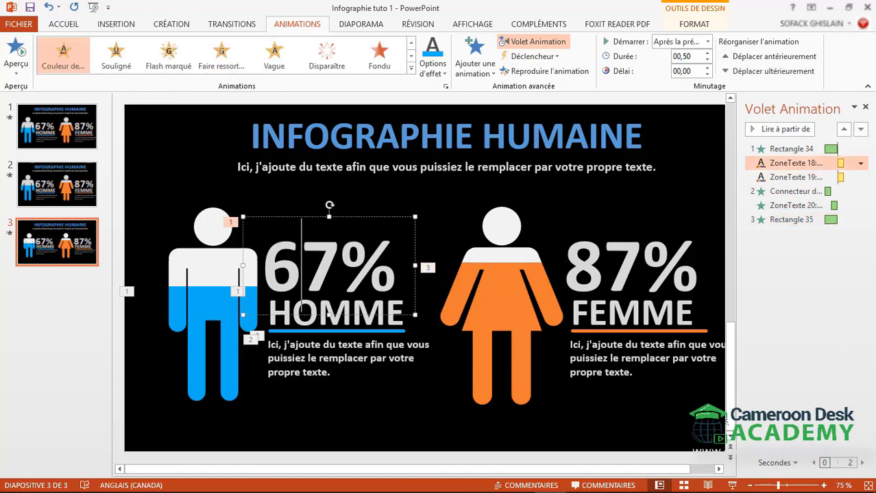
pyautogui.click(547, 71)
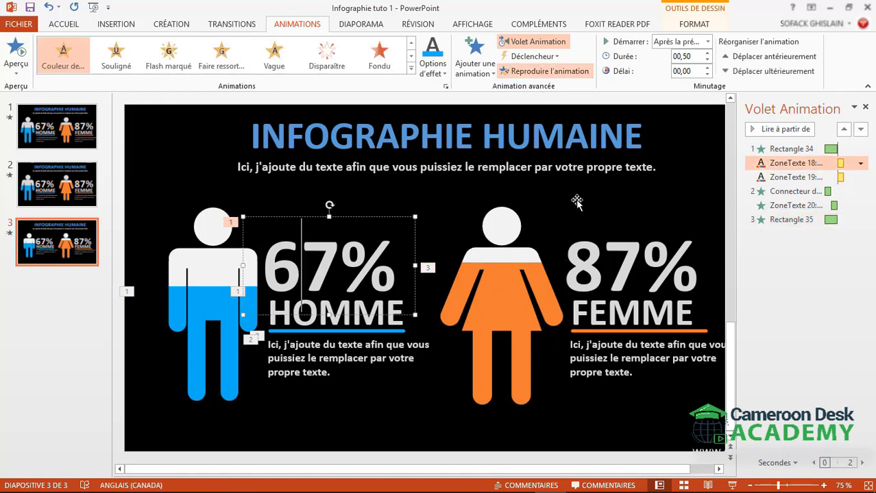
pyautogui.click(623, 261)
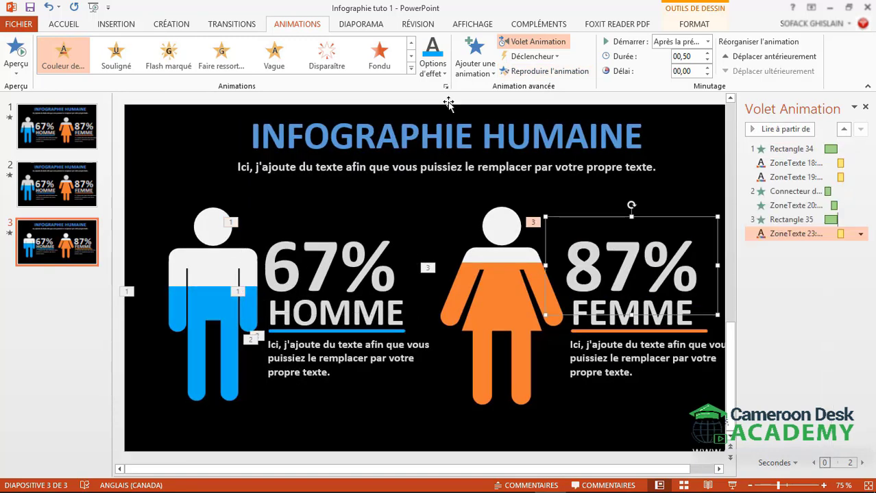
pyautogui.click(436, 67)
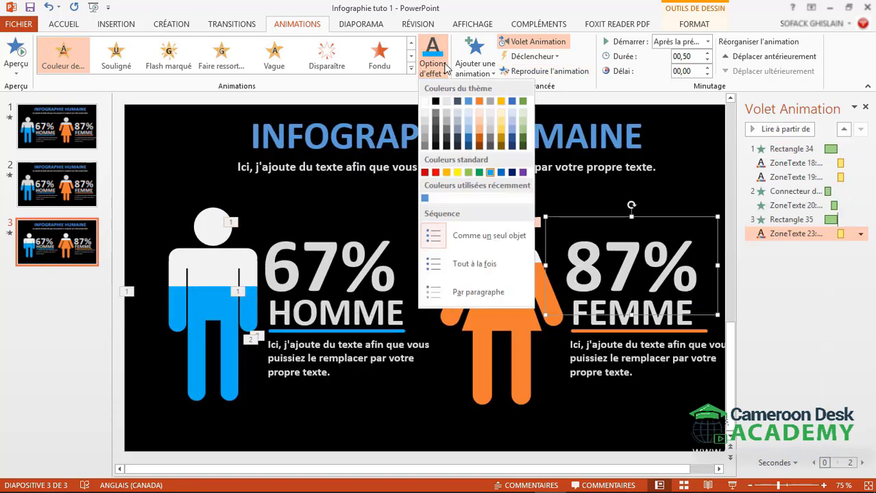
pyautogui.click(478, 102)
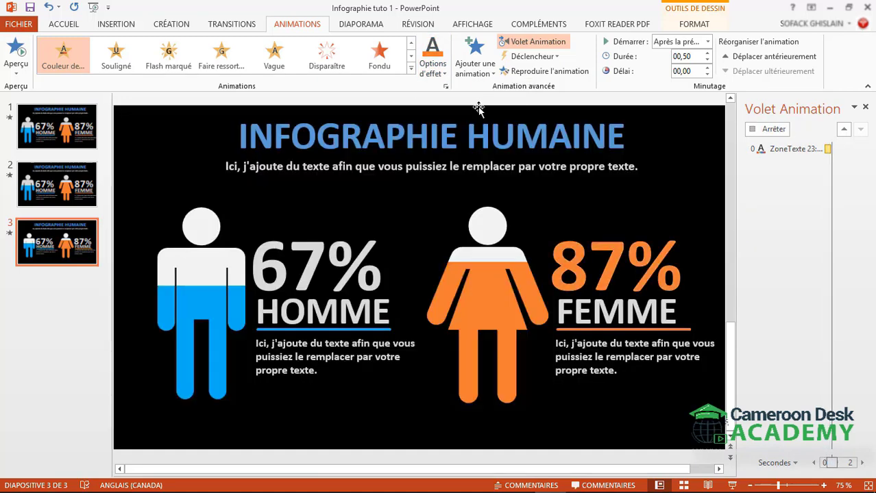
# Copy HOMME's colour-change animation onto FEMME, with the colour set to orange.
pyautogui.click(339, 312)
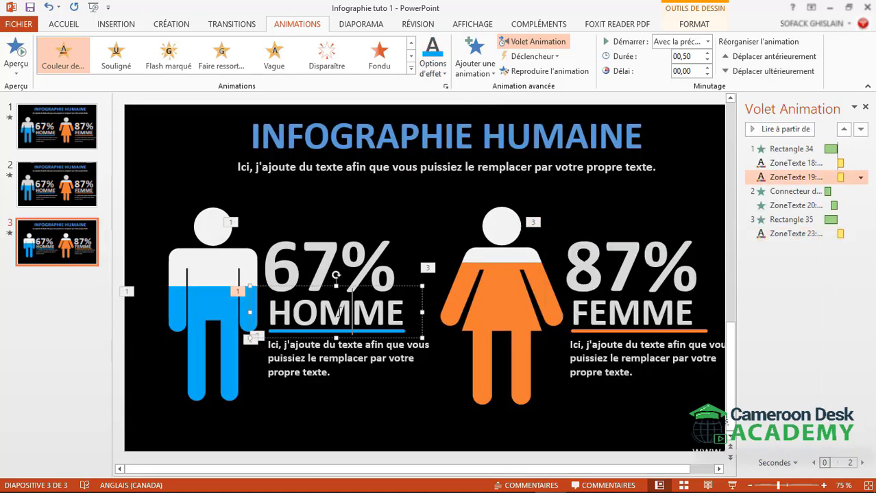
pyautogui.click(545, 71)
pyautogui.click(614, 312)
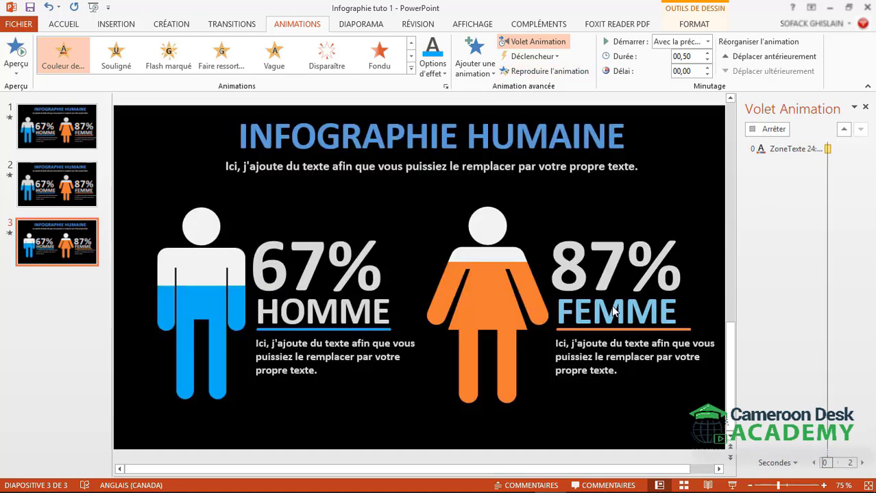
pyautogui.click(433, 65)
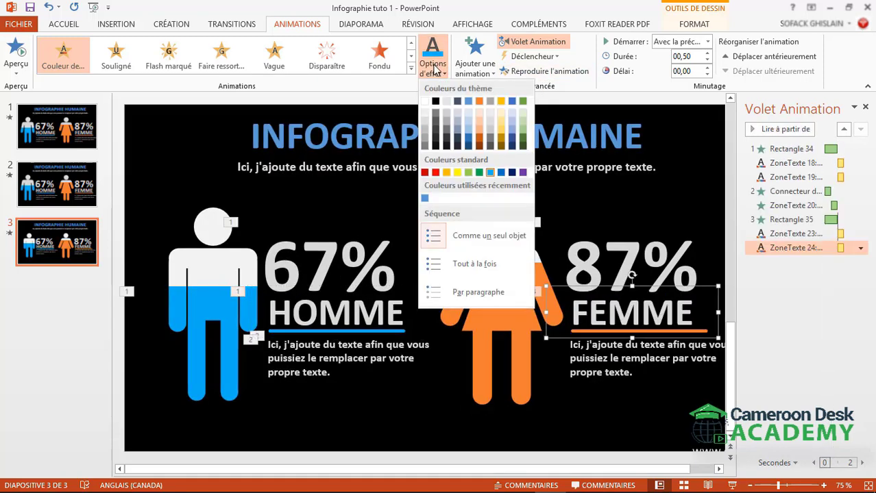
pyautogui.click(483, 101)
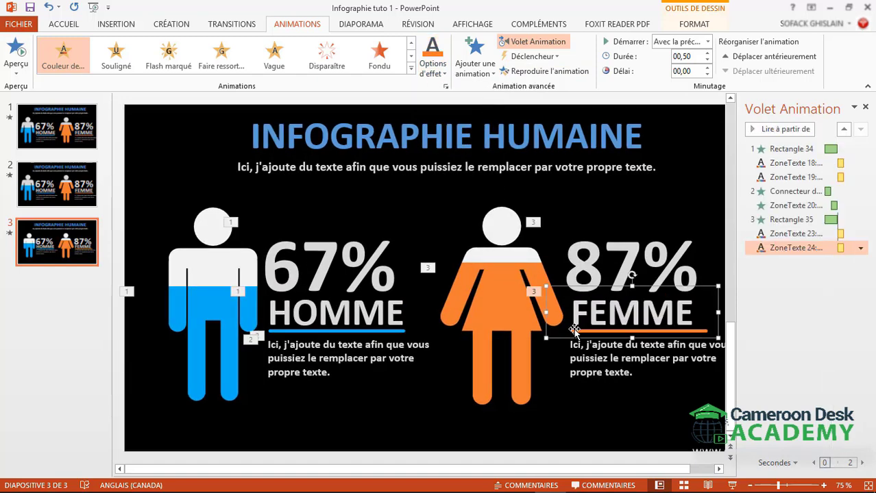
pyautogui.click(372, 334)
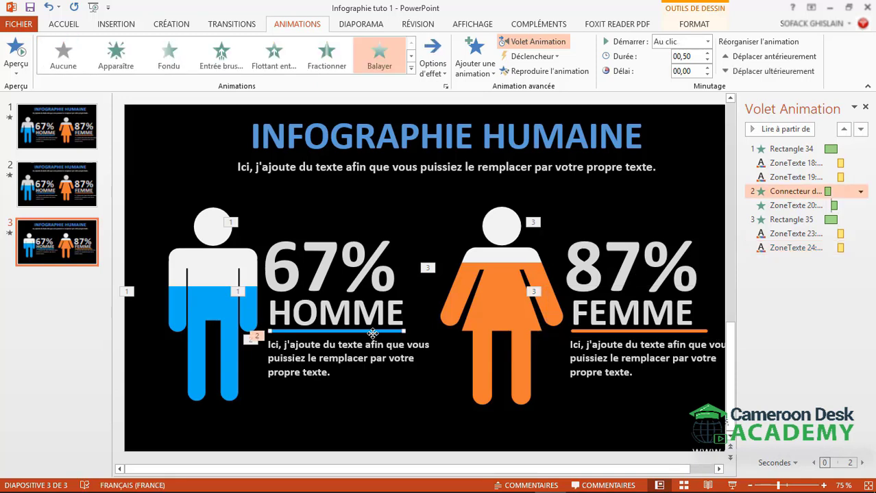
# Paint the wipe onto the FEMME underline and the fade onto the paragraph under FEMME.
pyautogui.click(538, 72)
pyautogui.click(590, 330)
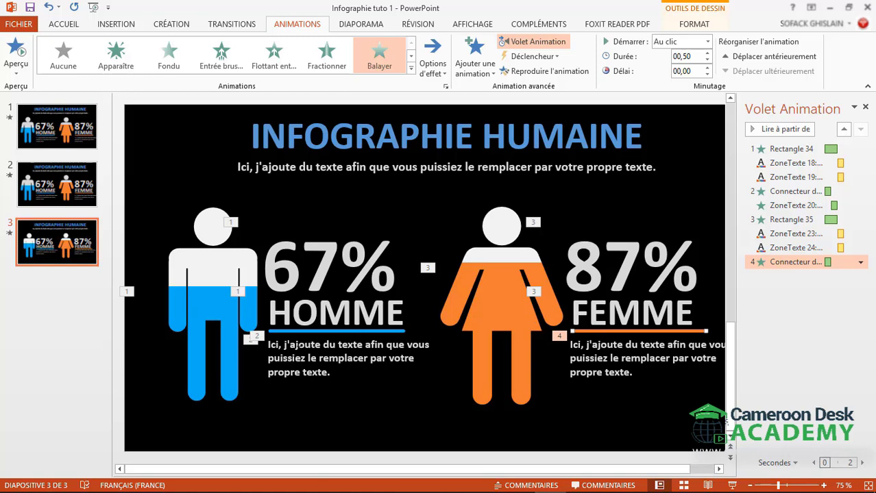
pyautogui.click(296, 345)
pyautogui.click(538, 76)
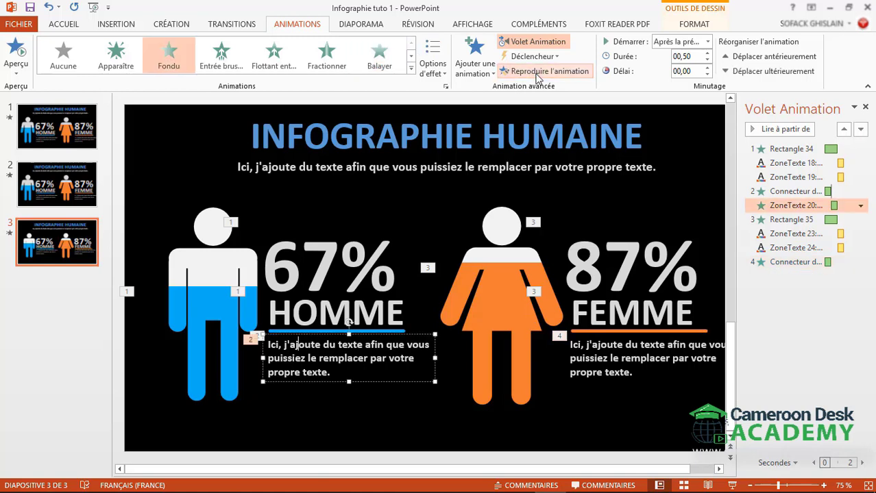
pyautogui.click(591, 356)
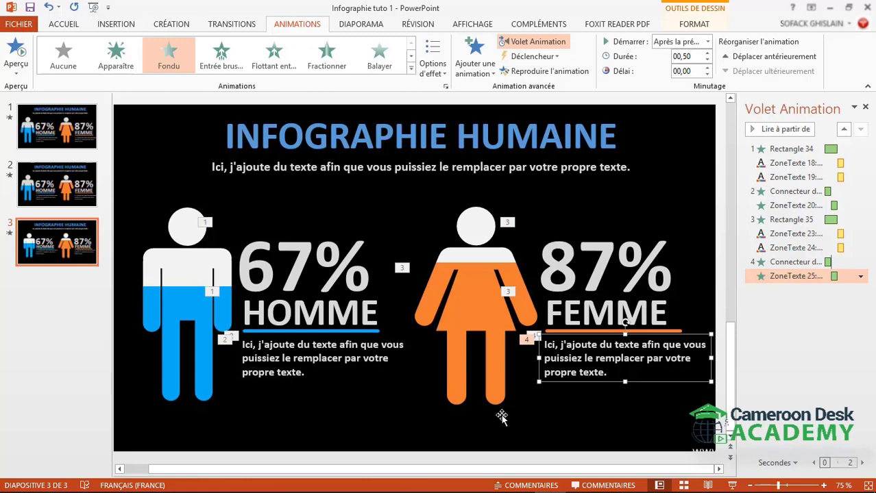
# Run the slideshow from the third slide with Shift+F5.
pyautogui.hotkey('shift', 'F5')
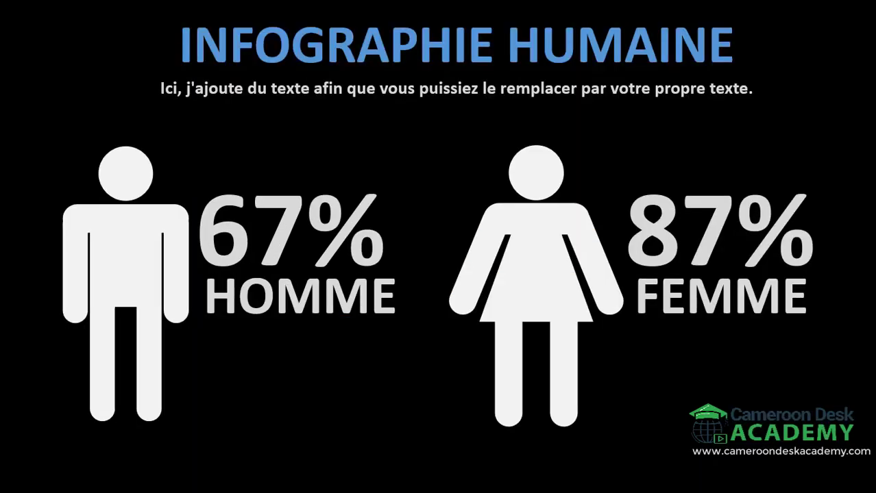